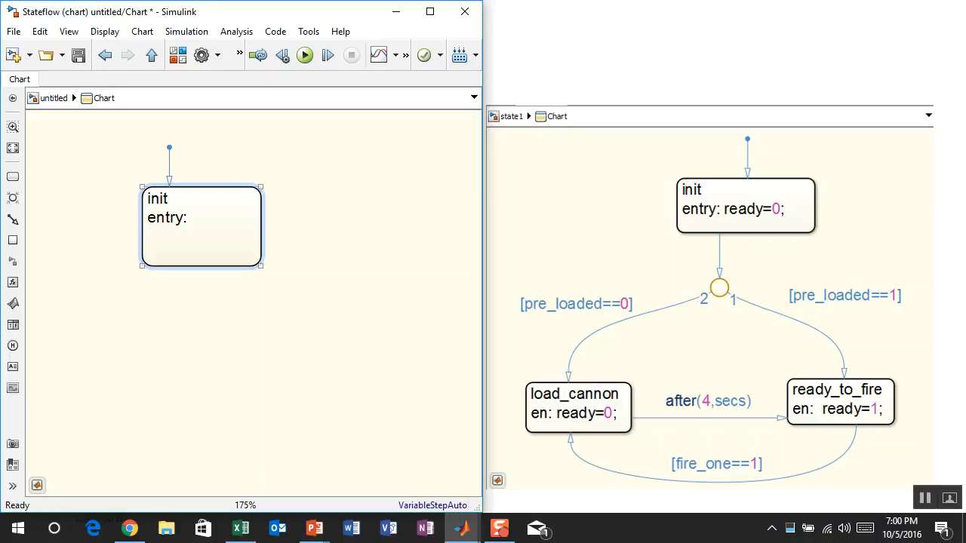
- Complete the init state's entry action with ready=0; and connect the state to a new junction placed below it
type("ready=0;")
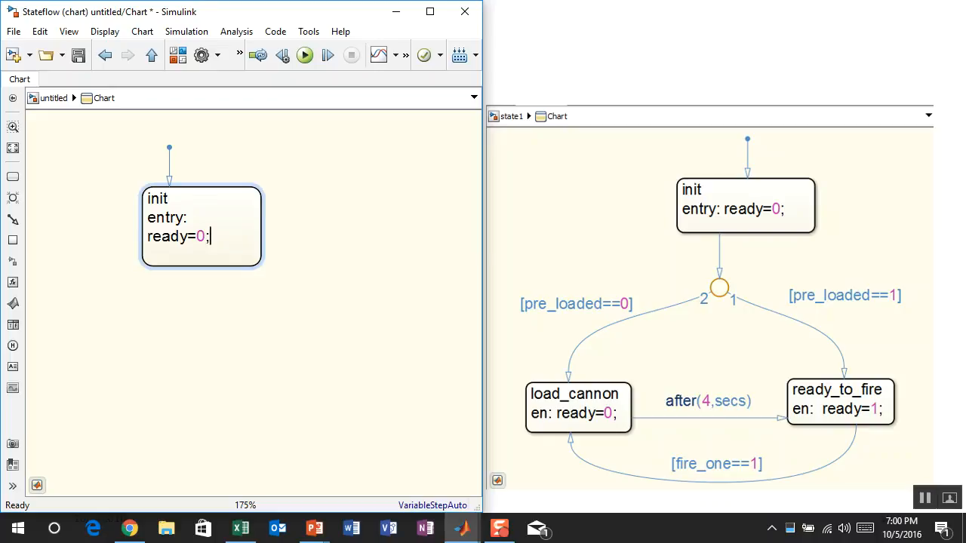
left_click(183, 298)
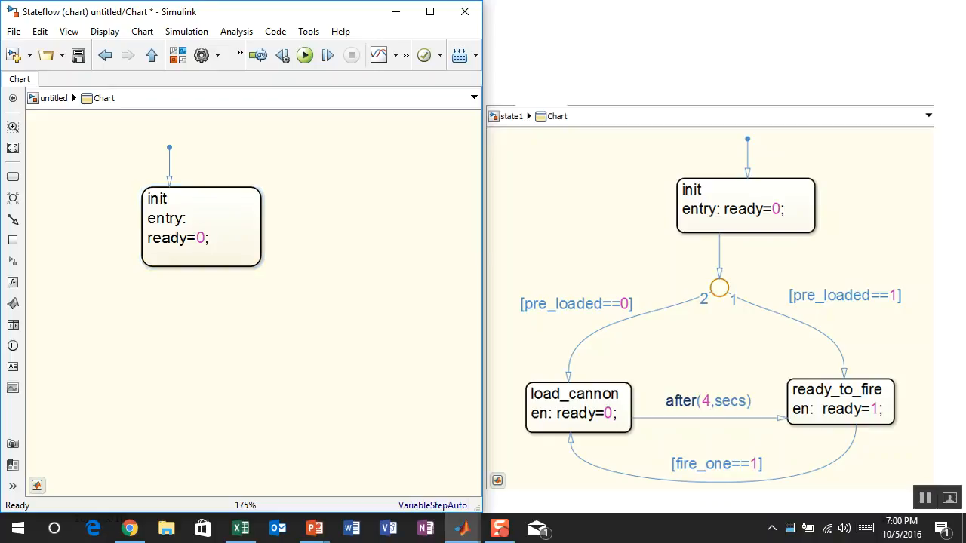
left_click(13, 176)
left_click(13, 198)
left_click(191, 357)
left_click_drag(191, 267, 191, 352)
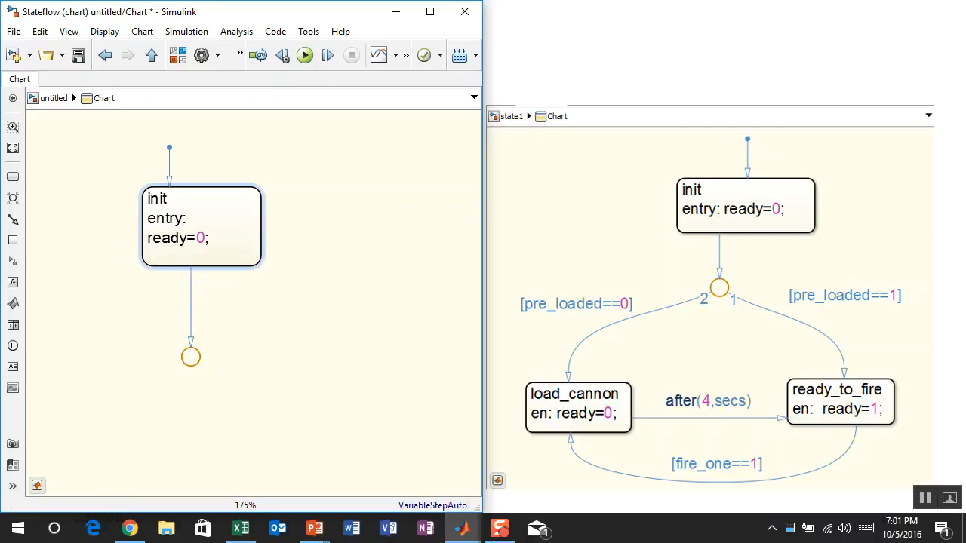
- Add a load_cannon state below and left of the junction with the entry action en: ready=0;
left_click(13, 176)
left_click(57, 382)
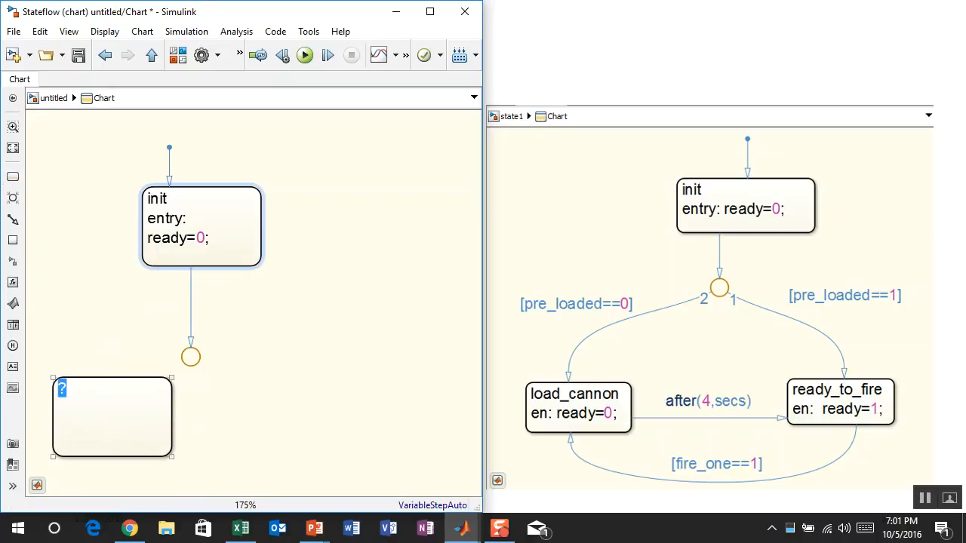
type("load_cannon")
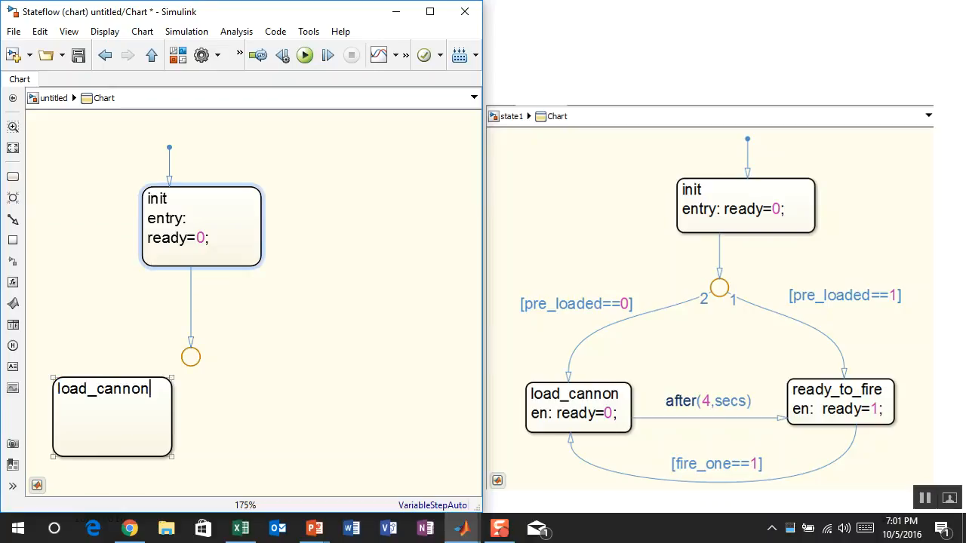
key("Return")
type("en: ready=0;")
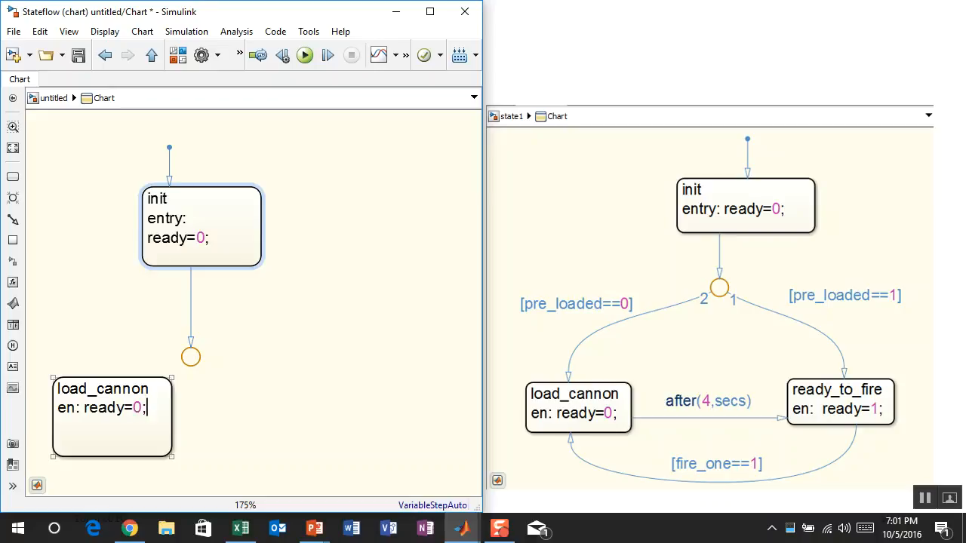
key("Escape")
- Add a ready_to_fire state level with load_cannon, on the opposite side of the junction, with the entry action en: ready=1;
left_click(13, 176)
left_click(340, 417)
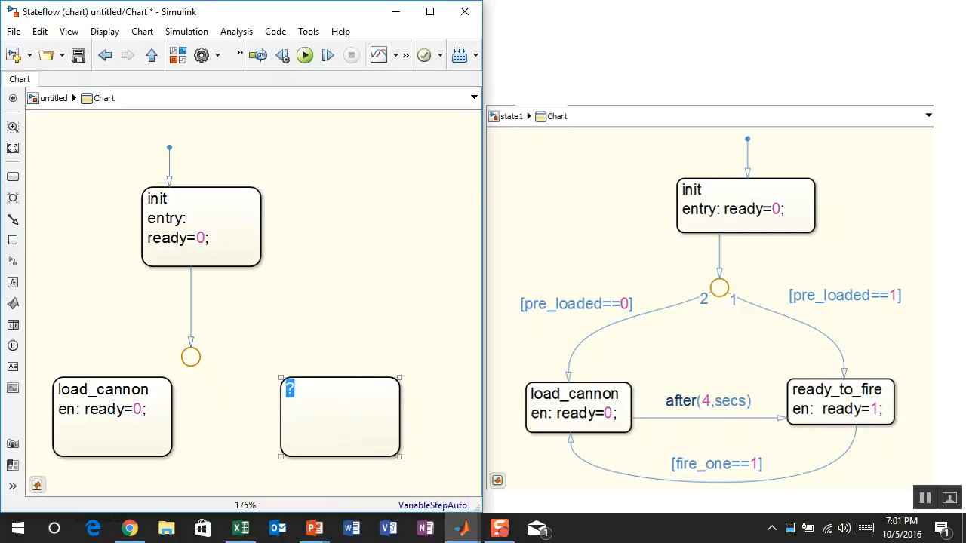
type("ready_to_fire")
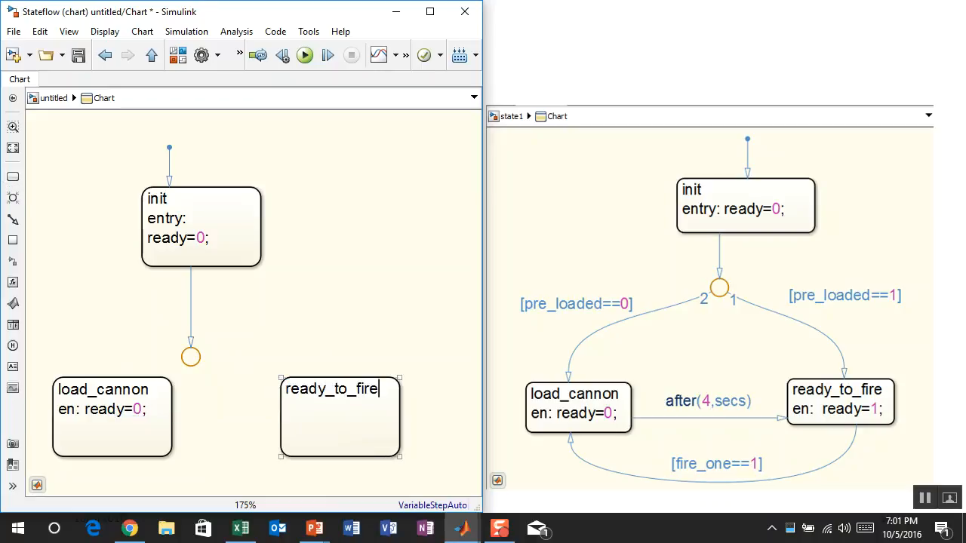
key("Return")
type("en: ready=1;")
key("Escape")
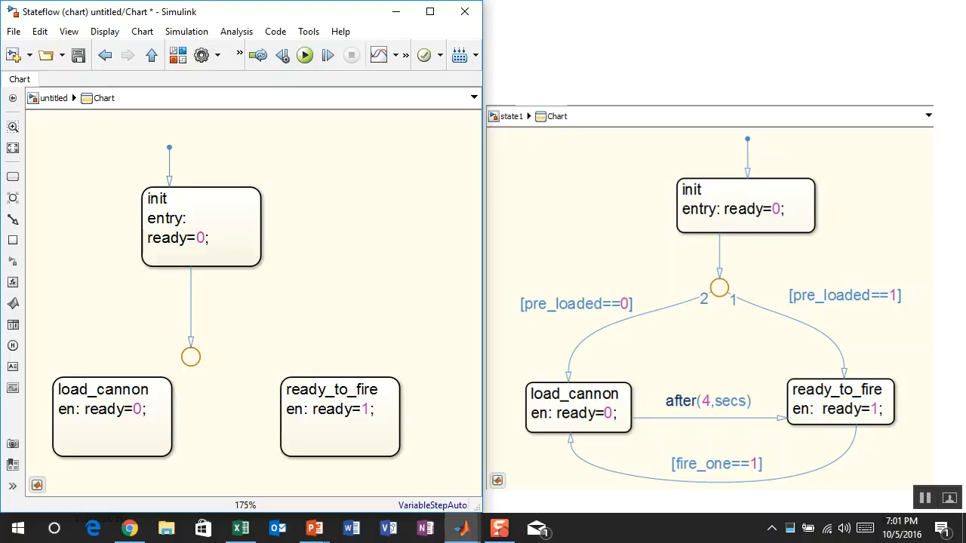
- Move load_cannon lower and draw transitions from the junction to load_cannon and to ready_to_fire
left_click_drag(234, 415, 253, 345)
left_click_drag(133, 366, 115, 407)
mouse_move(203, 286)
left_mouse_down()
mouse_move(141, 284)
mouse_move(98, 311)
mouse_move(93, 347)
left_mouse_up()
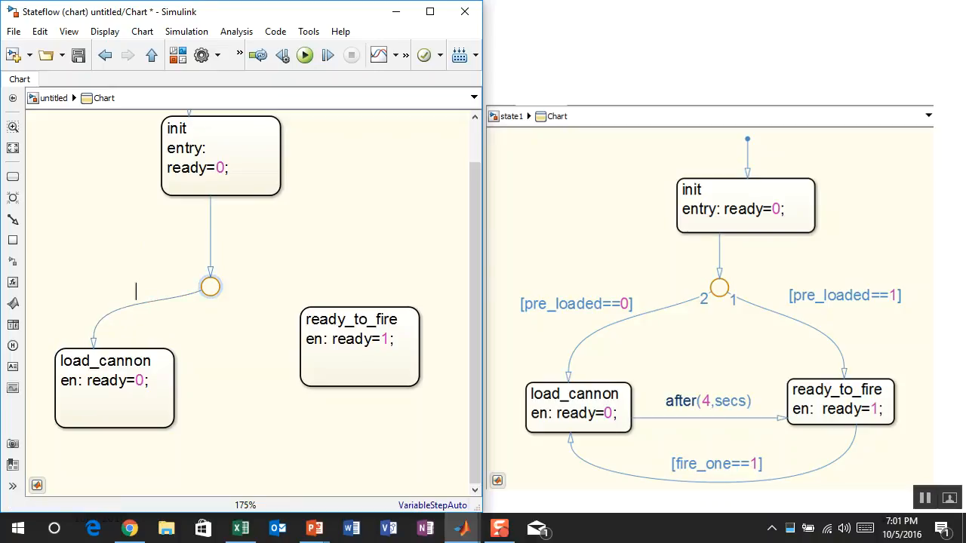
left_click_drag(211, 287, 351, 311)
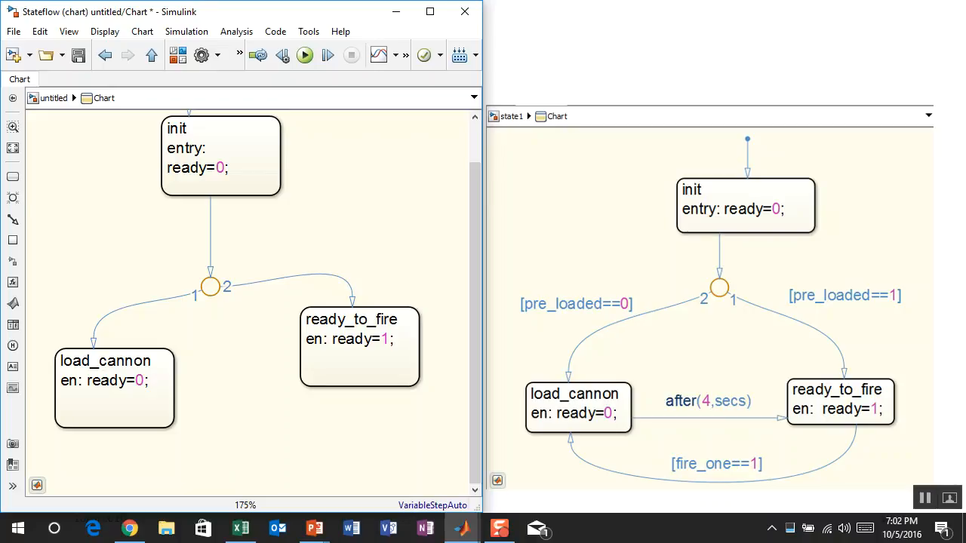
- Label the junction-to-ready_to_fire transition with the condition [pre_loaded==1] and place the label above the arrow
left_click(262, 281)
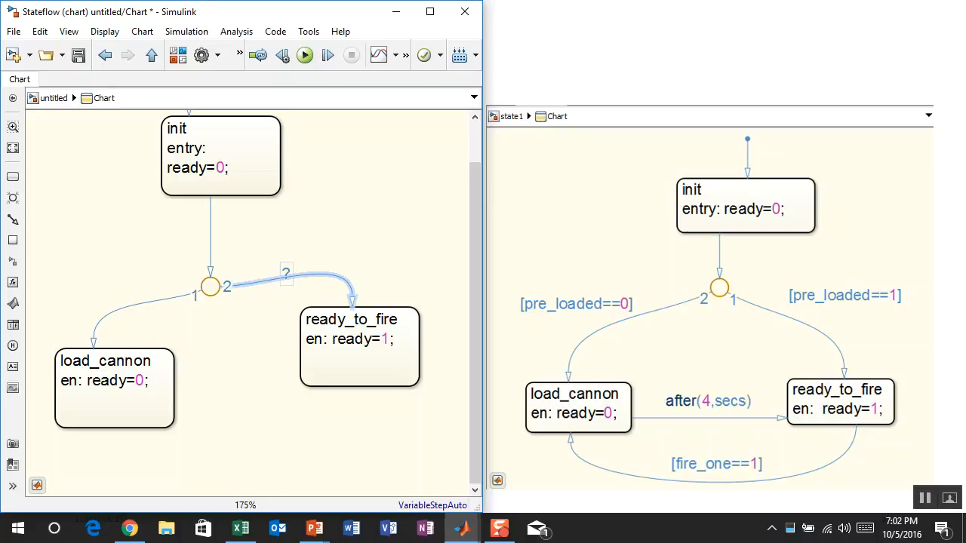
double_click(286, 274)
type("pre_loaded==1")
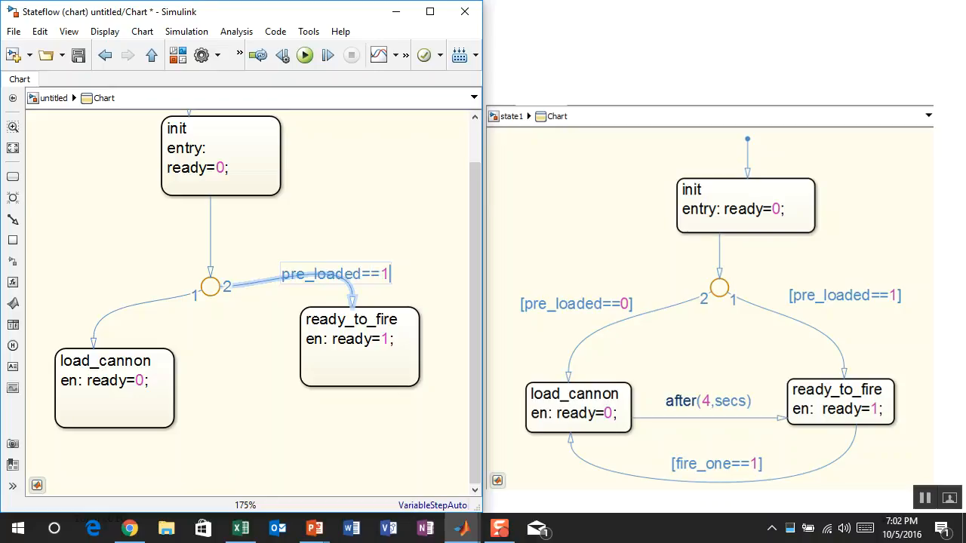
key("Escape")
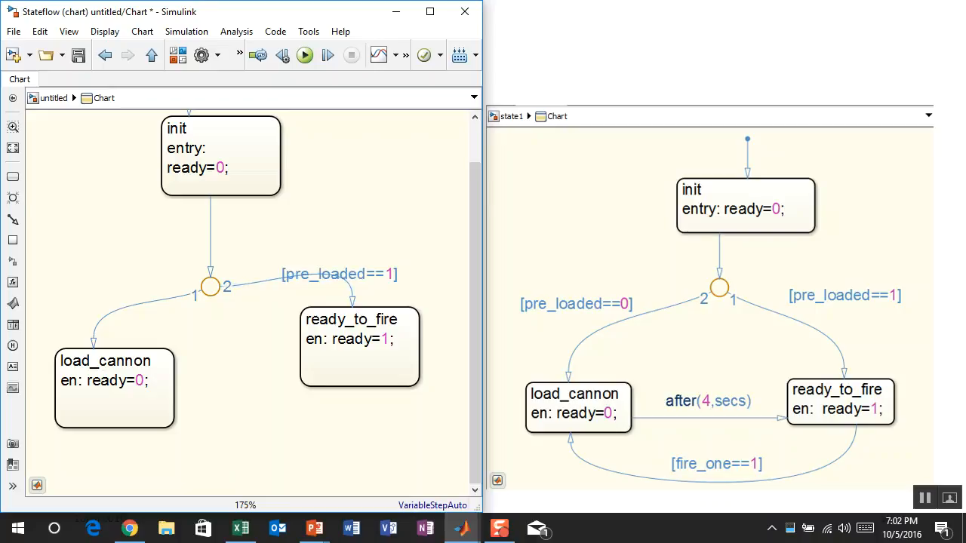
left_click_drag(338, 274, 336, 255)
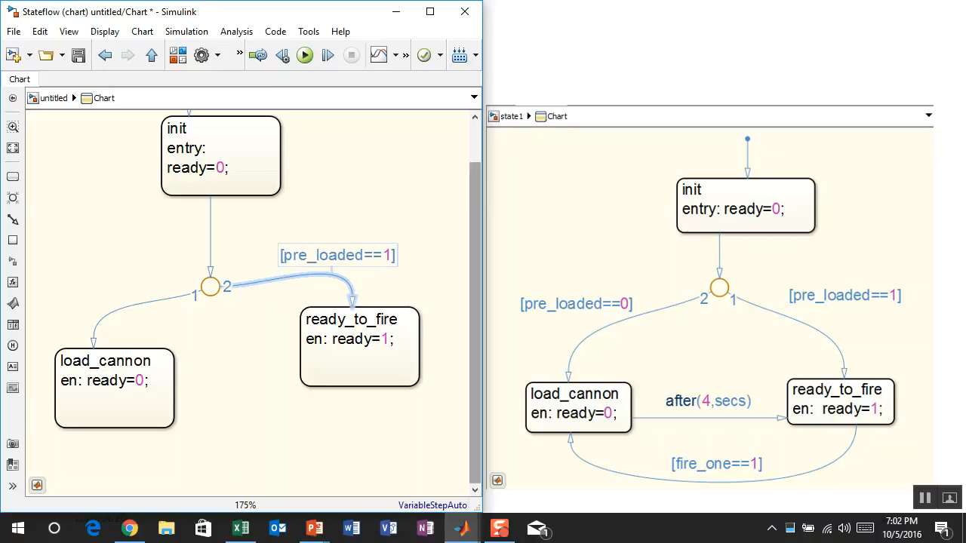
left_click(438, 233)
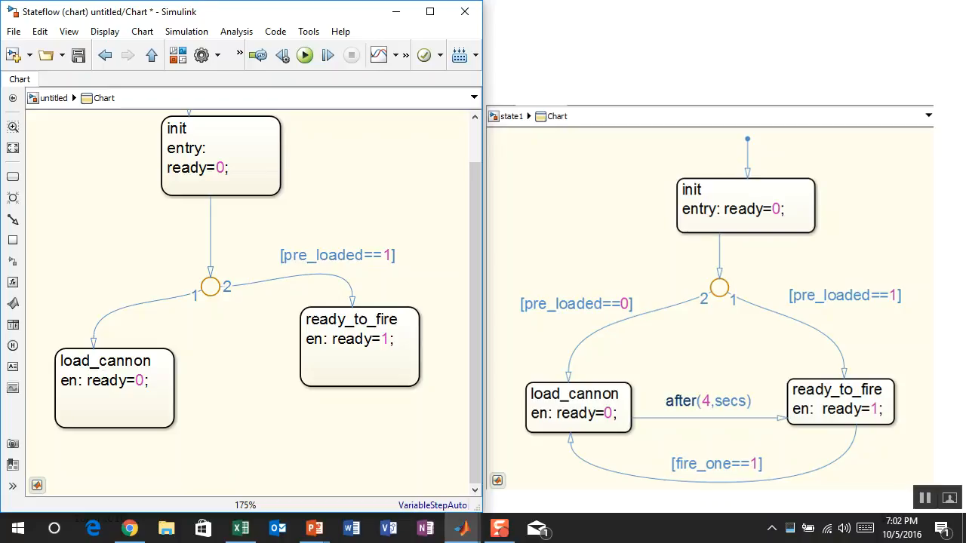
- Label the junction-to-load_cannon transition with the condition [pre_loaded==0] and place the label above the arrow
left_click(148, 303)
left_click(160, 293)
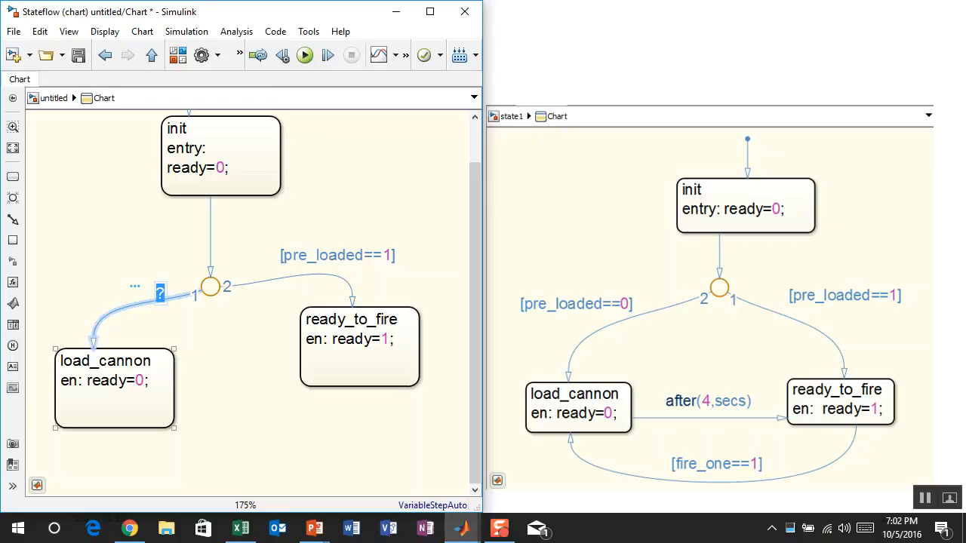
type("pre_loaded==0")
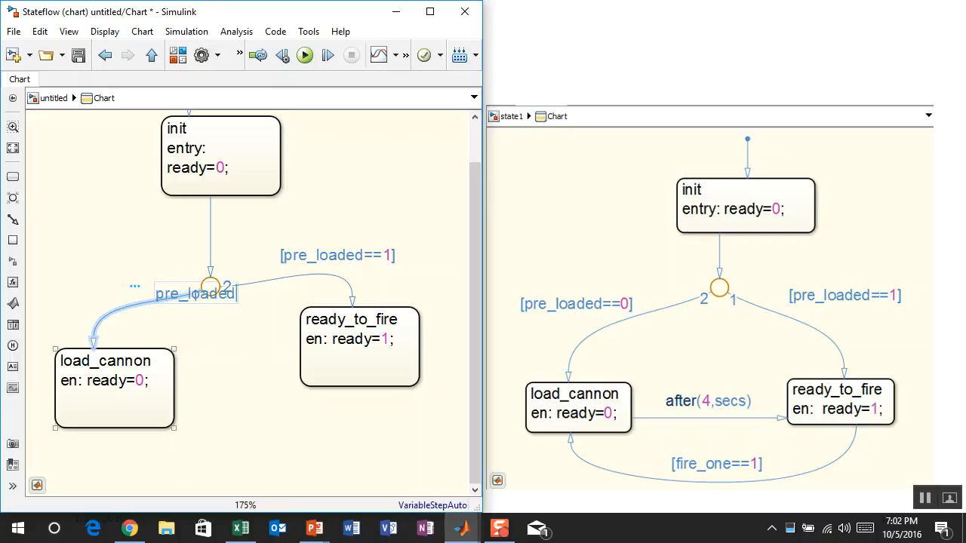
key("BackSpace")
key("BackSpace")
key("BackSpace")
type("==0")
key("Escape")
left_click_drag(214, 294, 117, 257)
key("Escape")
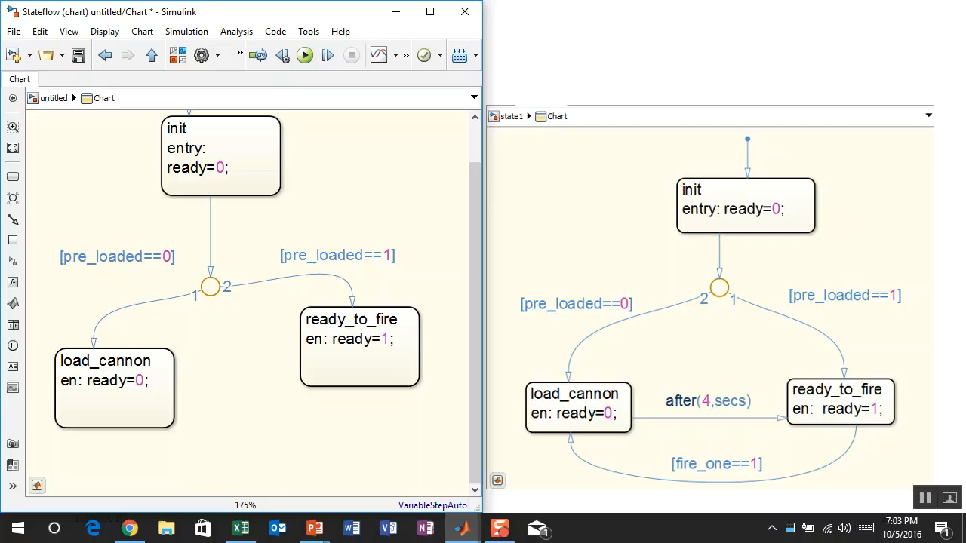
- Move the ready_to_fire state down level with load_cannon and discard the suggested transition between the two states
left_click_drag(360, 365, 367, 407)
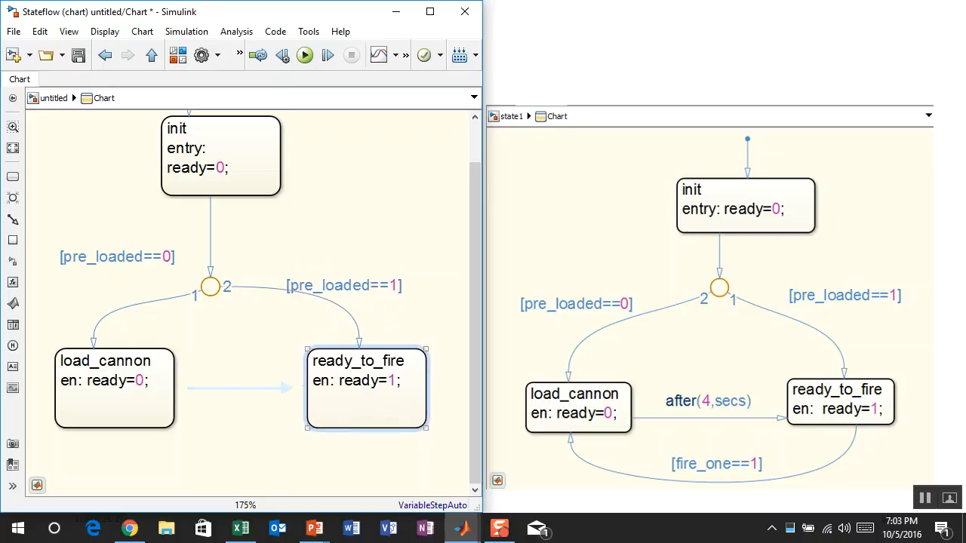
left_click(239, 388)
left_click(242, 388)
key("Delete")
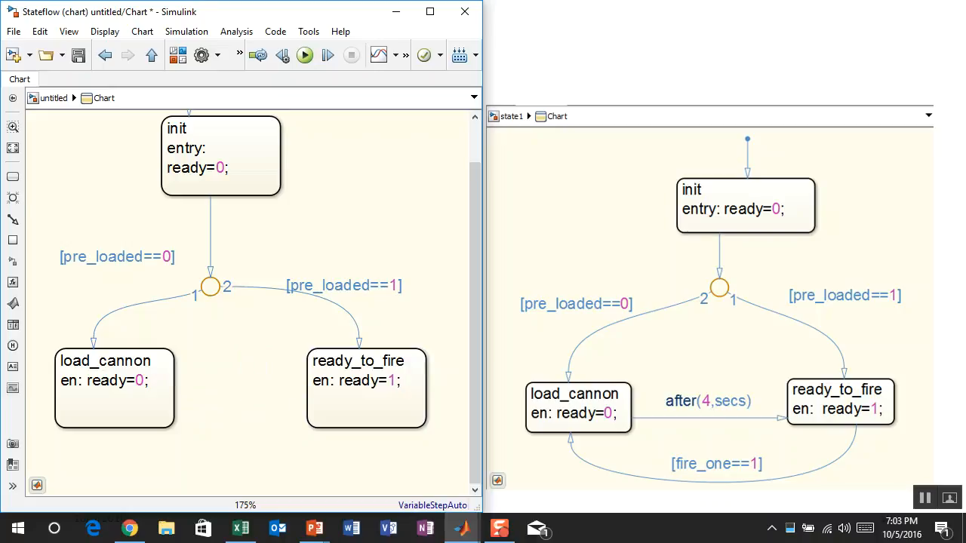
- Save the model as reload1 in the day 6b folder
left_click(79, 55)
type("reload1")
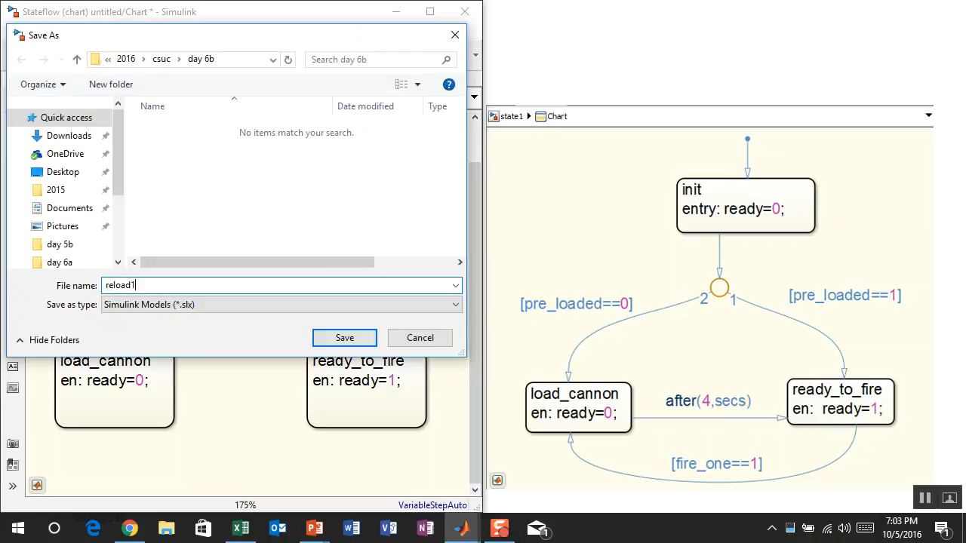
key("Return")
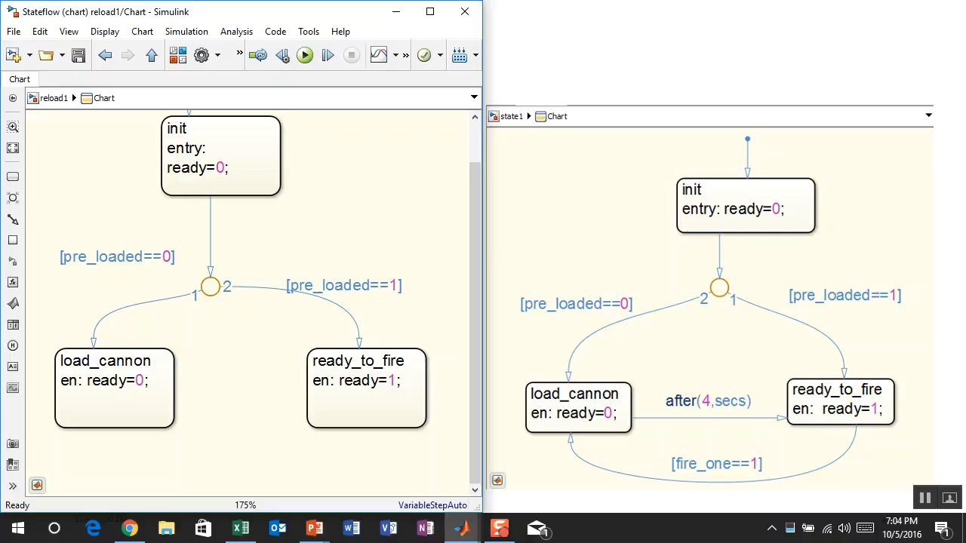
- Run the model and create its unresolved symbols, with pre_loaded as input data and ready as output data
key("ctrl+t")
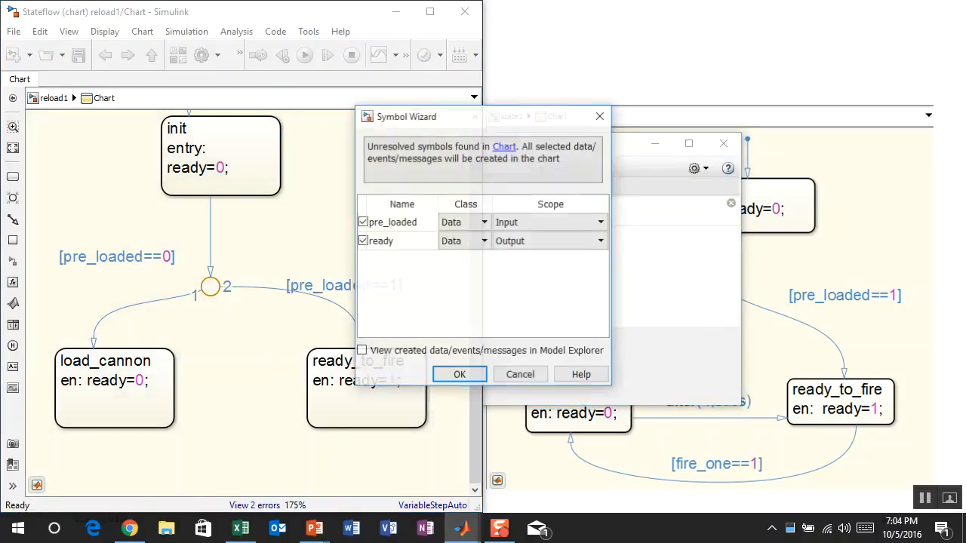
left_click_drag(483, 116, 581, 54)
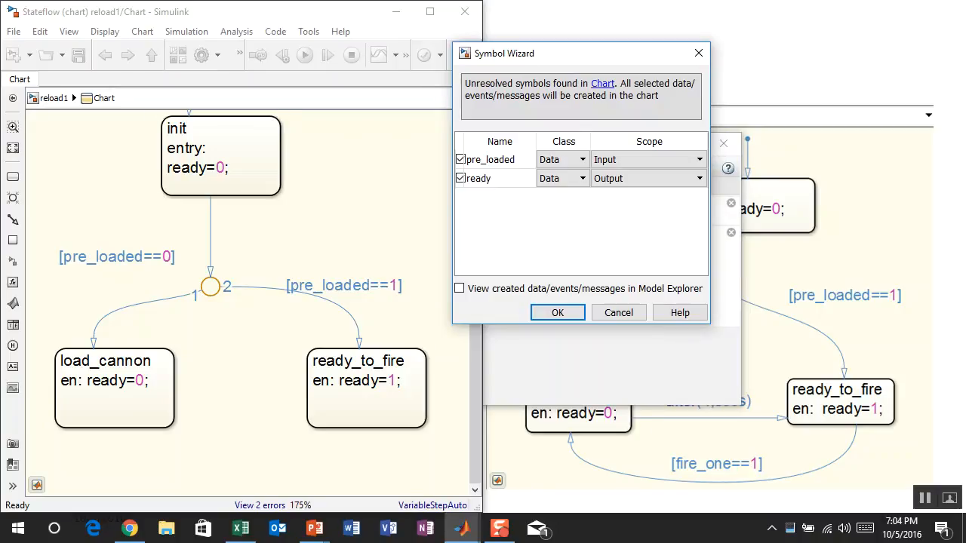
left_click_drag(528, 53, 411, 24)
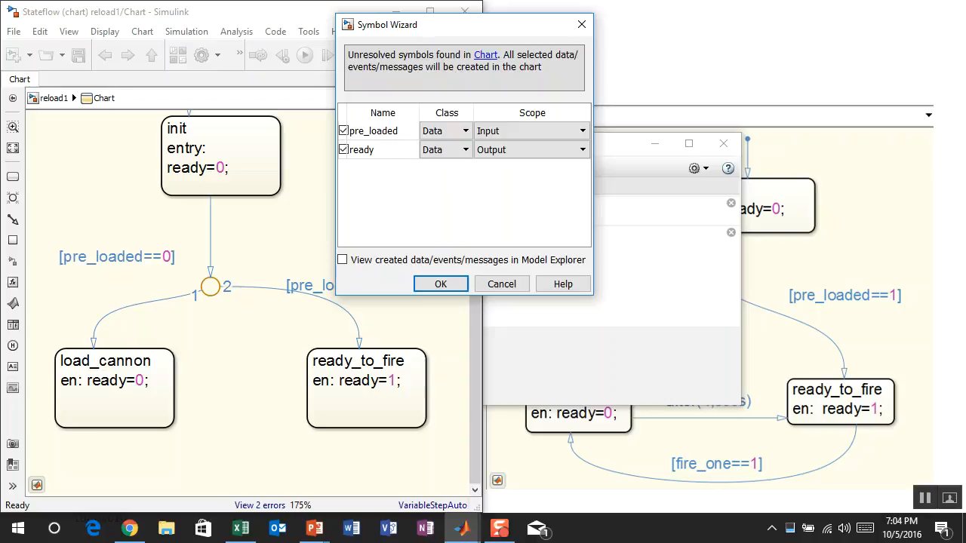
left_click(440, 284)
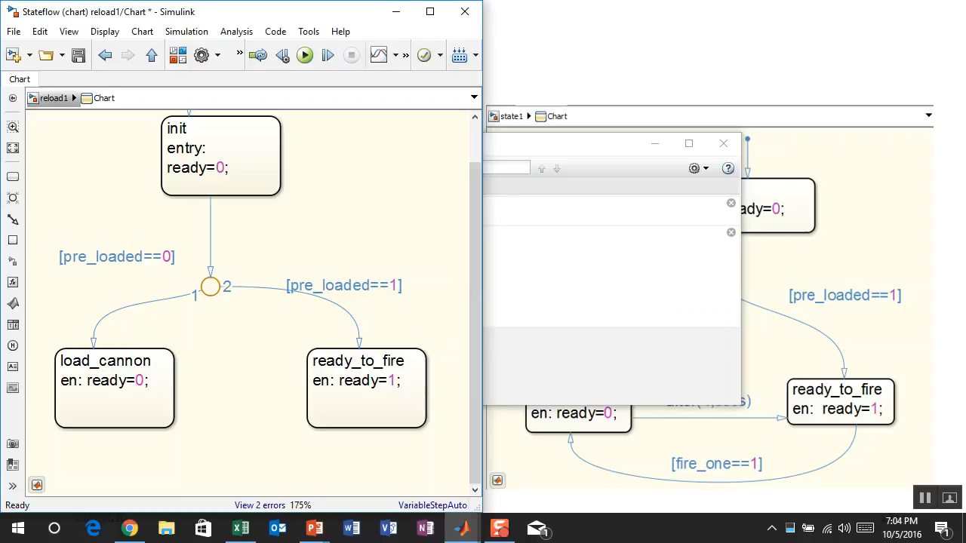
- Go up to the reload1 model level, enlarge the Chart block and reposition it on the canvas
left_click(53, 98)
left_click_drag(230, 182, 366, 318)
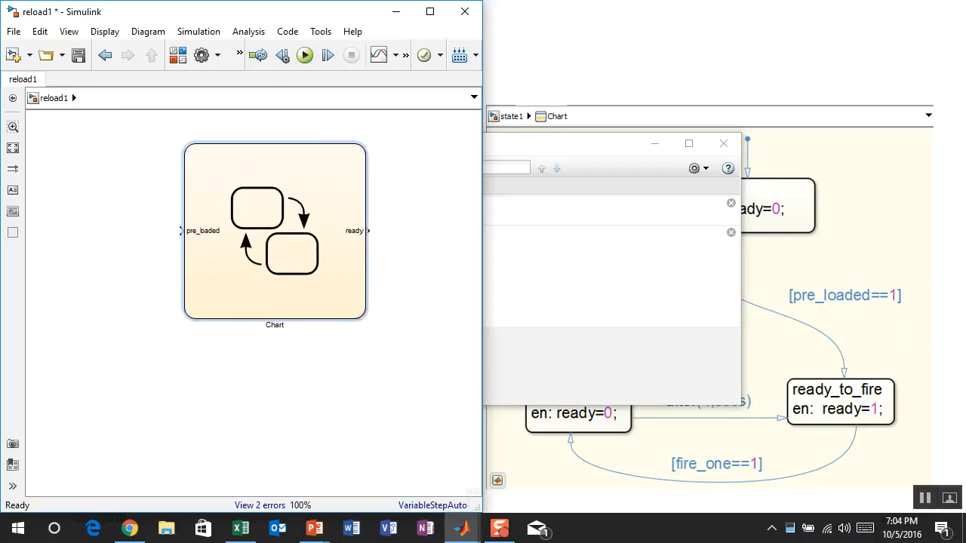
left_click_drag(275, 231, 240, 258)
left_click(385, 302)
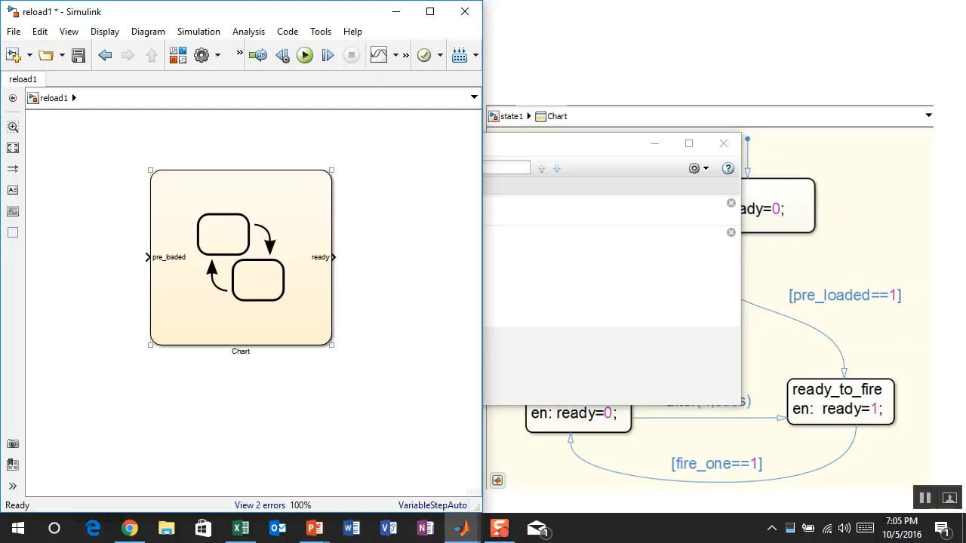
key("Escape")
- Reopen the chart's contents and close the diagnostics window
double_click(241, 257)
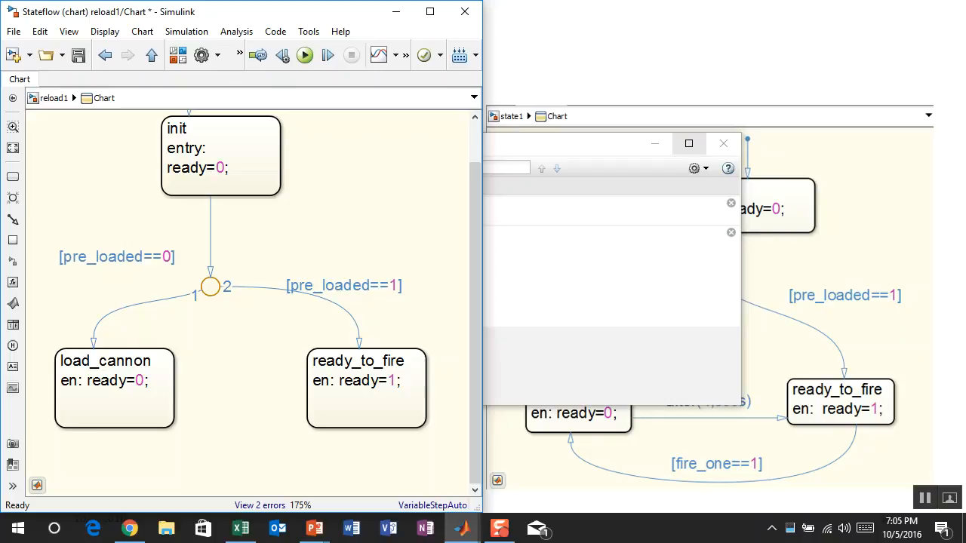
left_click(619, 144)
left_click(724, 143)
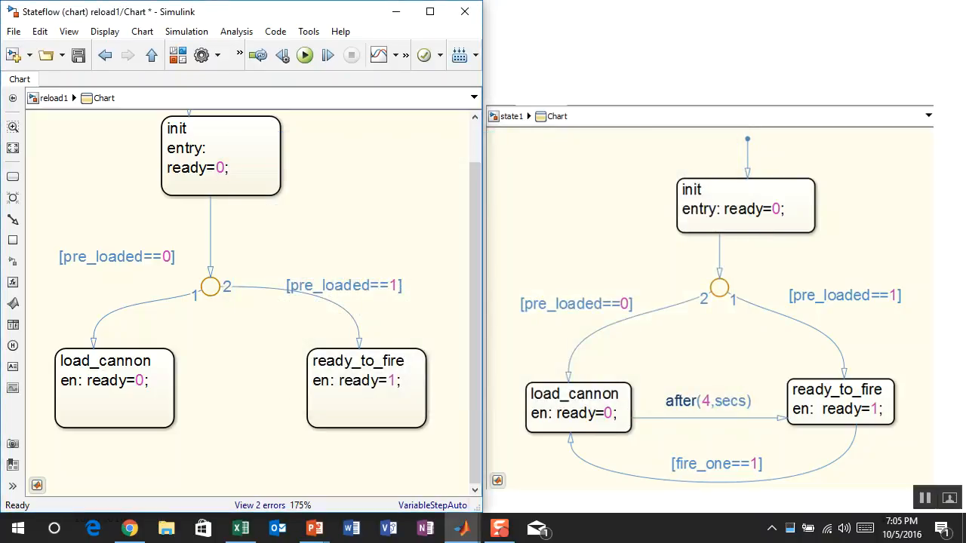
- Draw a transition from load_cannon to ready_to_fire labelled after(4,secs) and center the label above the arrow
left_click_drag(174, 385, 306, 382)
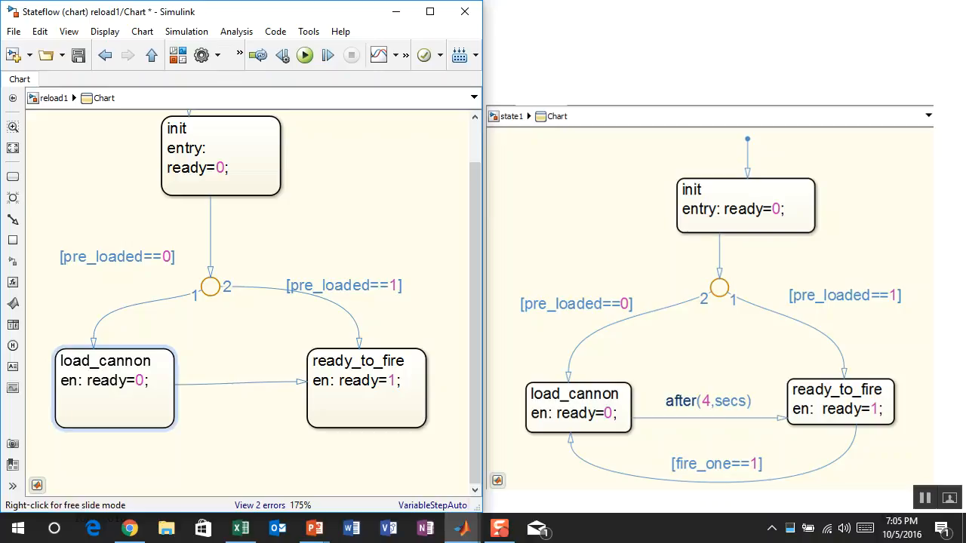
type("after(4")
key("BackSpace")
key("BackSpace")
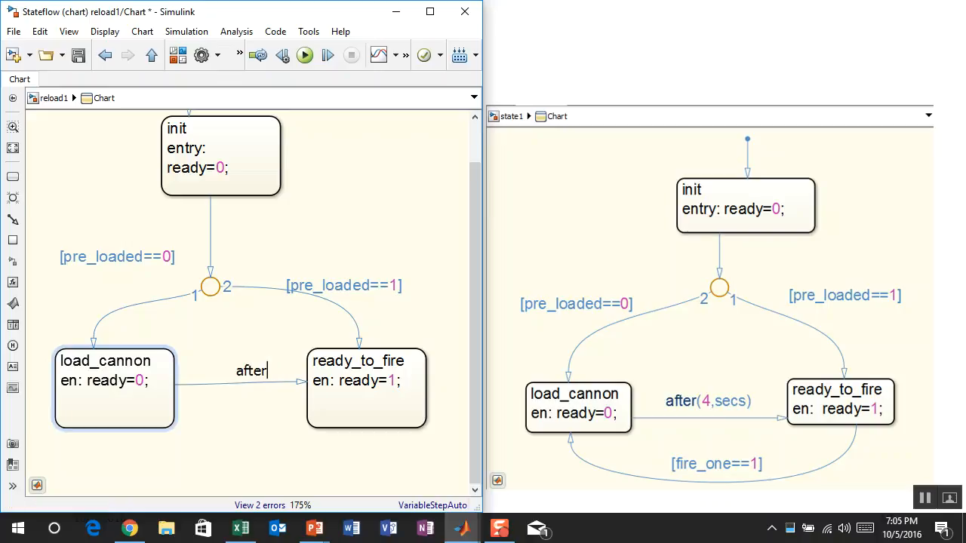
type("(4,secs)")
key("Escape")
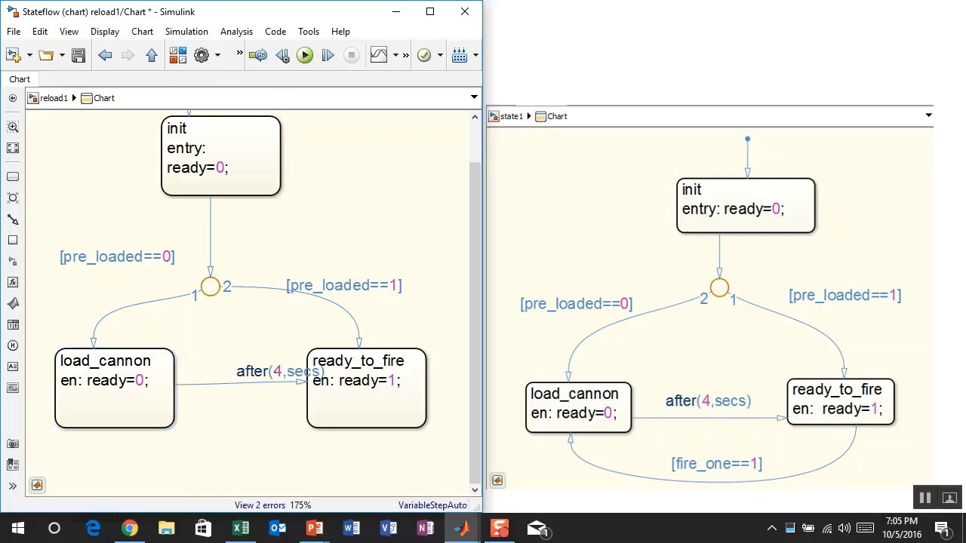
left_click_drag(279, 371, 241, 363)
- Update the model and create the unresolved symbol secs as an input event in the chart
key("ctrl+d")
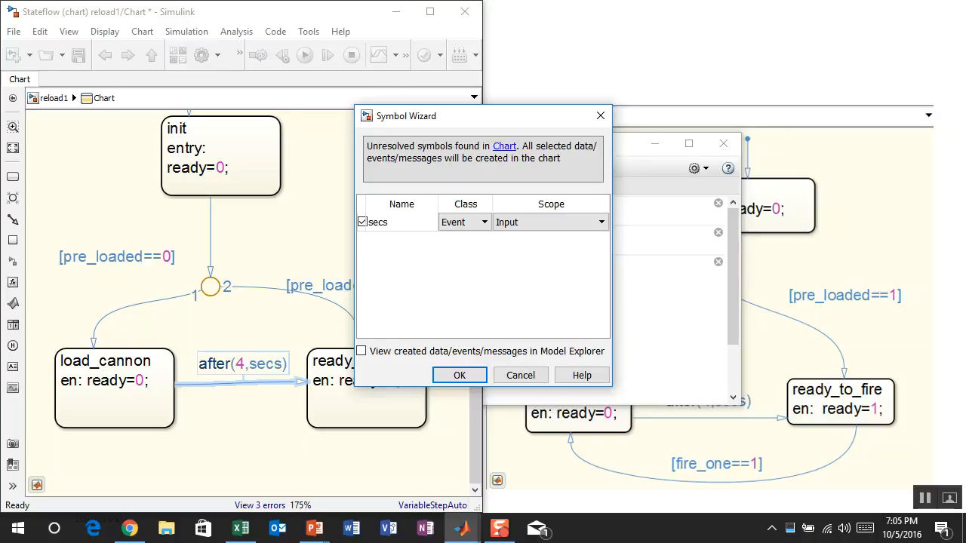
left_click_drag(477, 115, 546, 111)
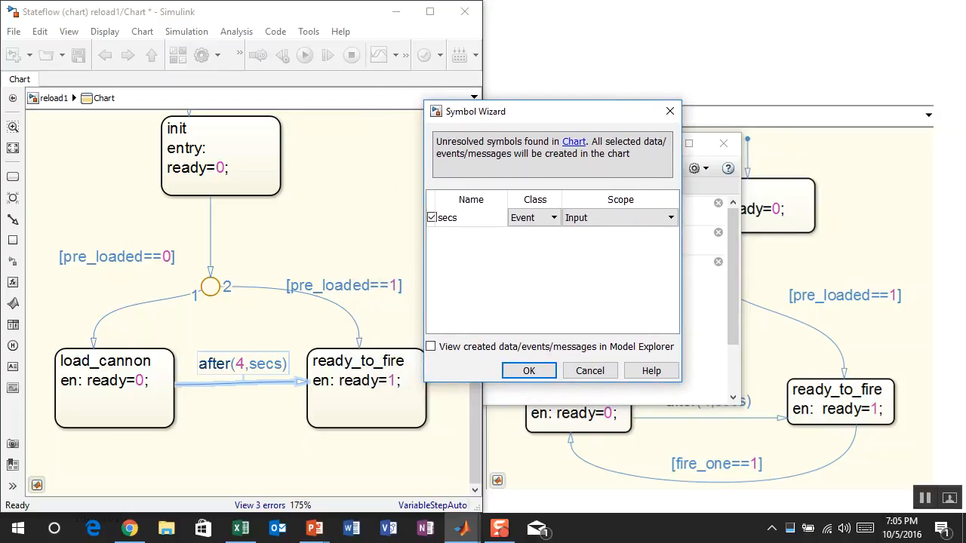
left_click_drag(546, 111, 563, 119)
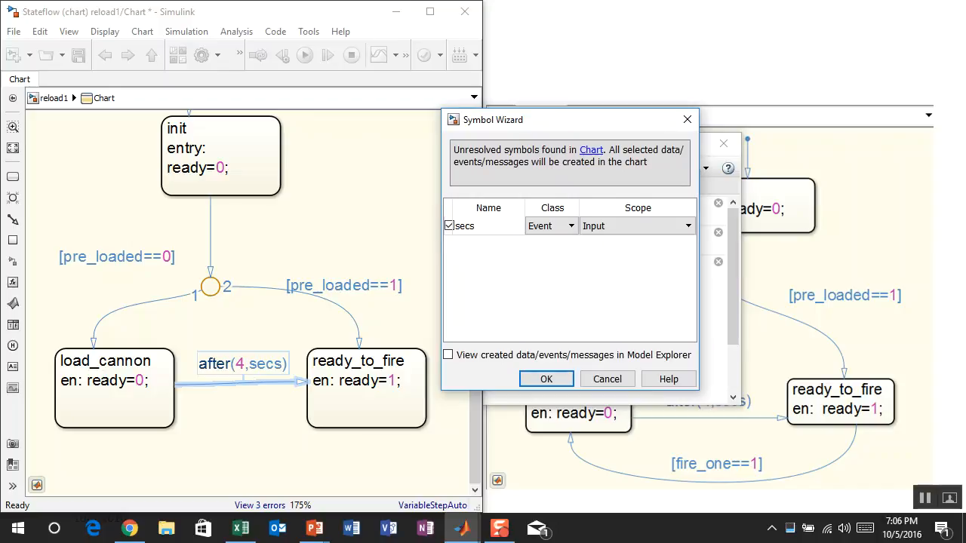
left_click_drag(562, 119, 655, 89)
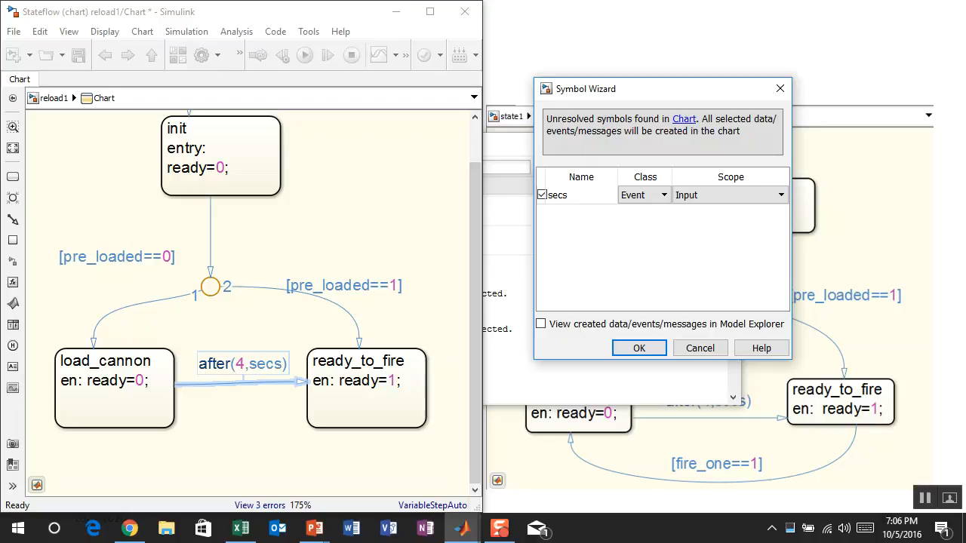
key("Return")
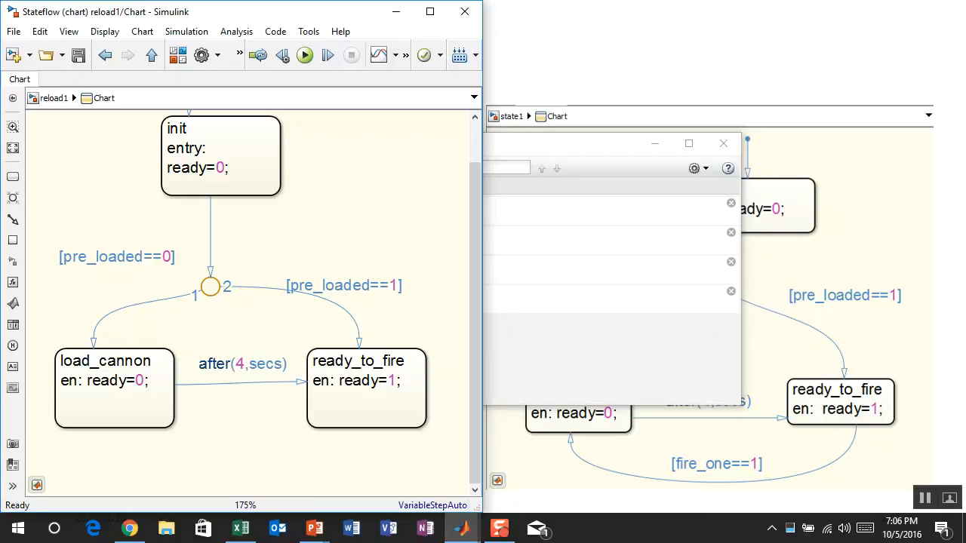
- Inspect the trigger port of the Chart block at the reload1 level, and return to the chart with the diagnostics window closed
left_click(240, 171)
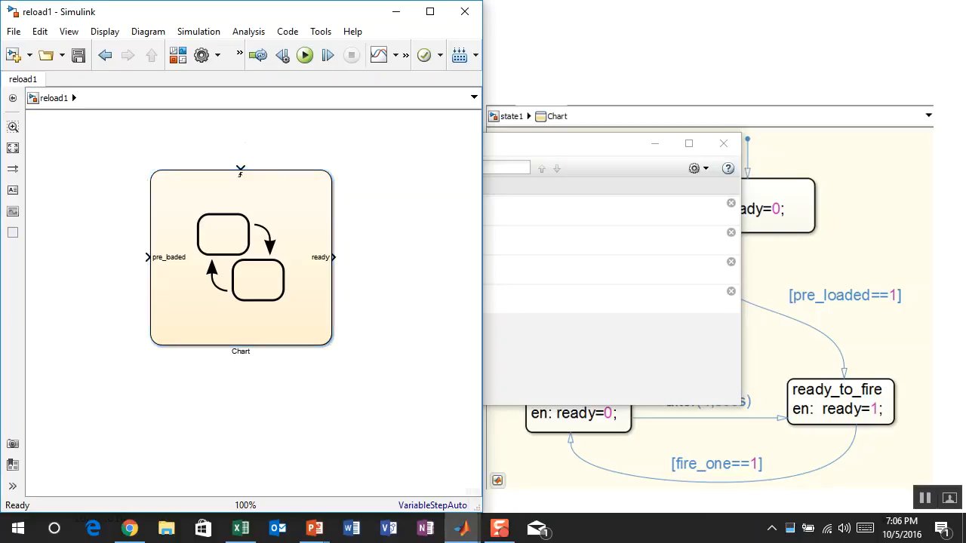
scroll(240, 172, "up", 5)
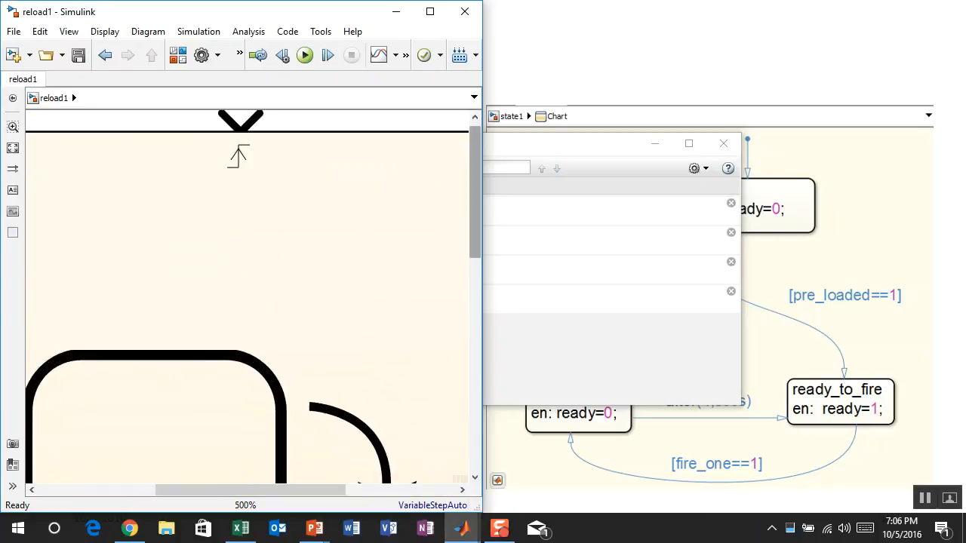
left_click_drag(475, 188, 475, 186)
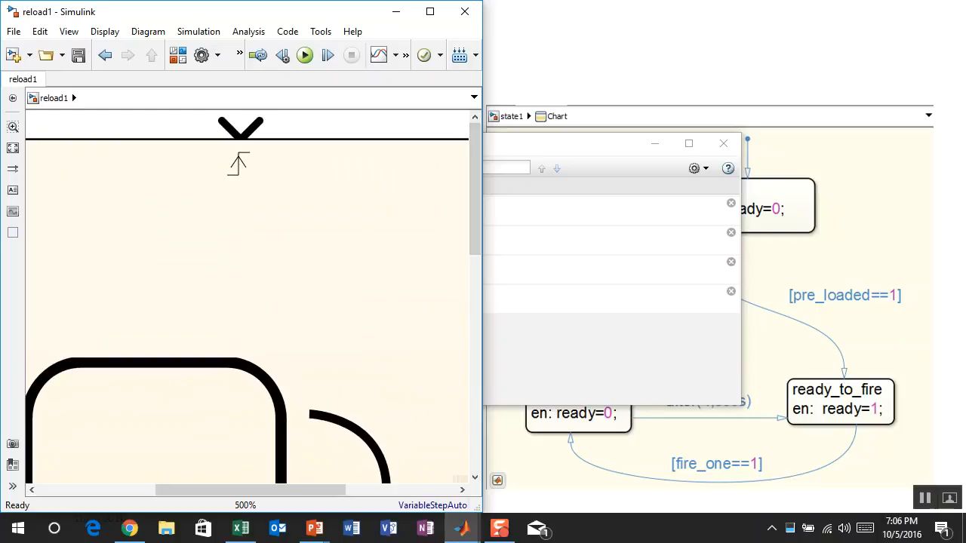
left_click_drag(475, 186, 475, 403)
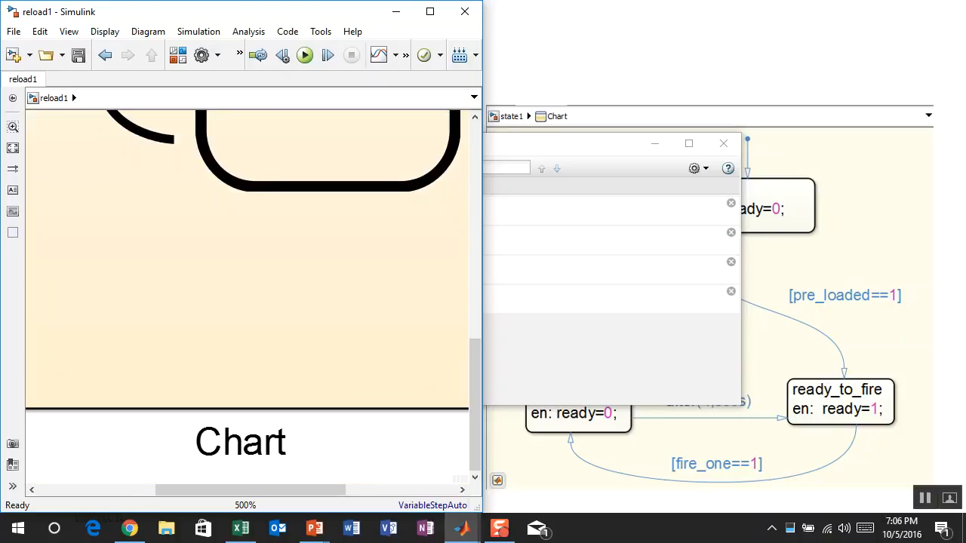
scroll(259, 160, "down", 4)
key("space")
double_click(259, 165)
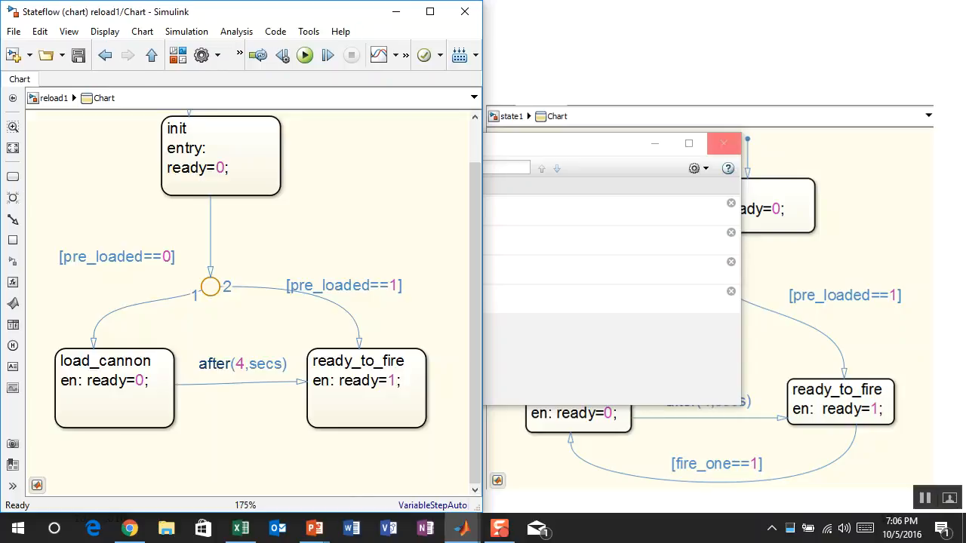
left_click(723, 143)
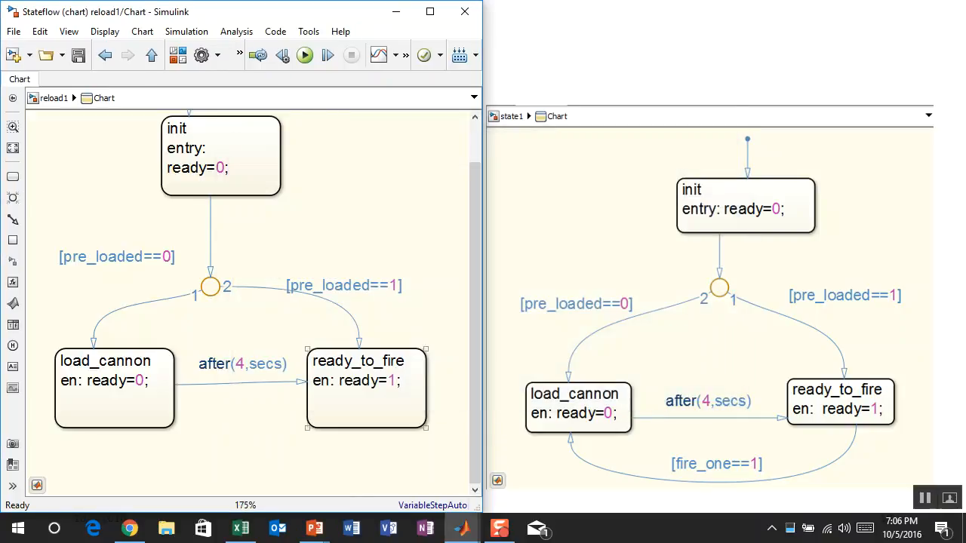
- Draw a curved transition from the lower edge of ready_to_fire back to load_cannon, labelled [fire_one==1]
left_click_drag(371, 428, 105, 431)
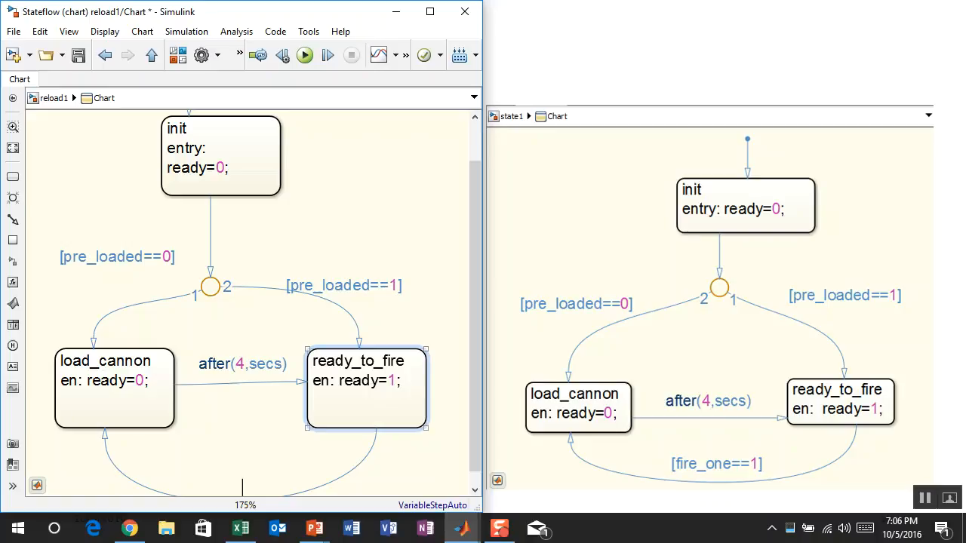
type("fire_one==1")
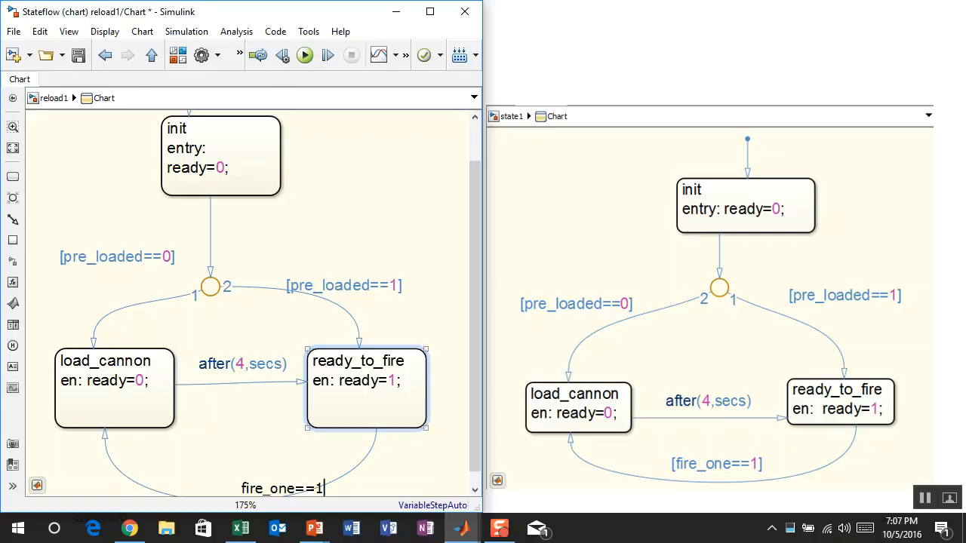
left_click(249, 445)
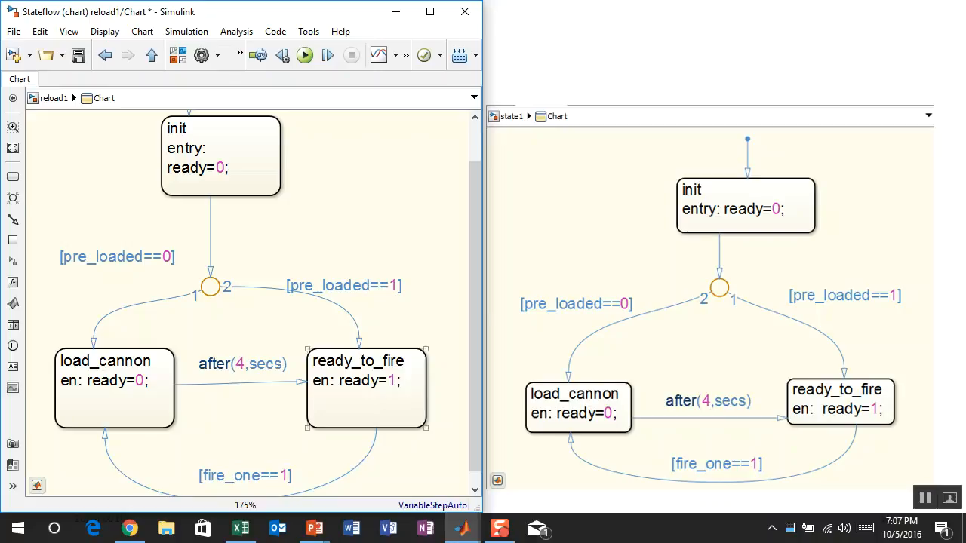
left_click(113, 380)
key("Escape")
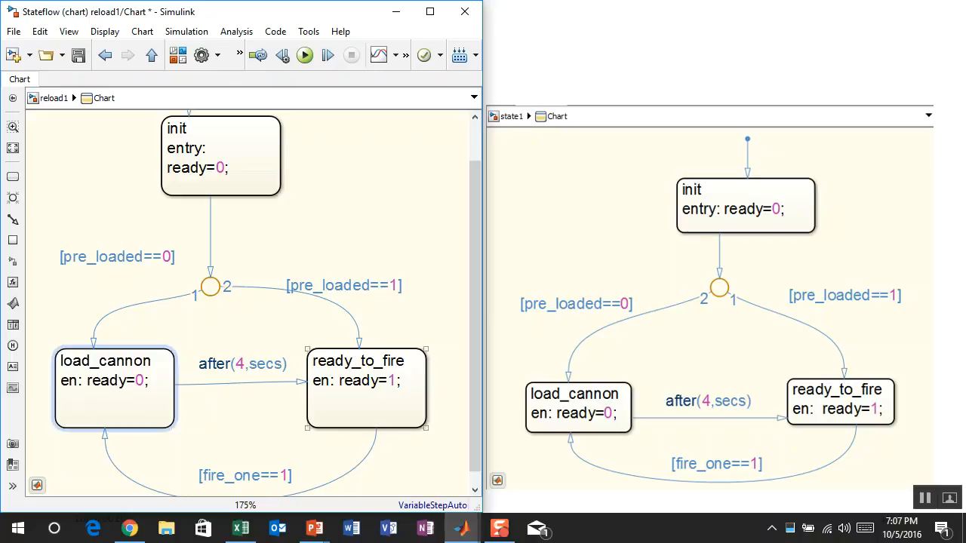
left_click(253, 325)
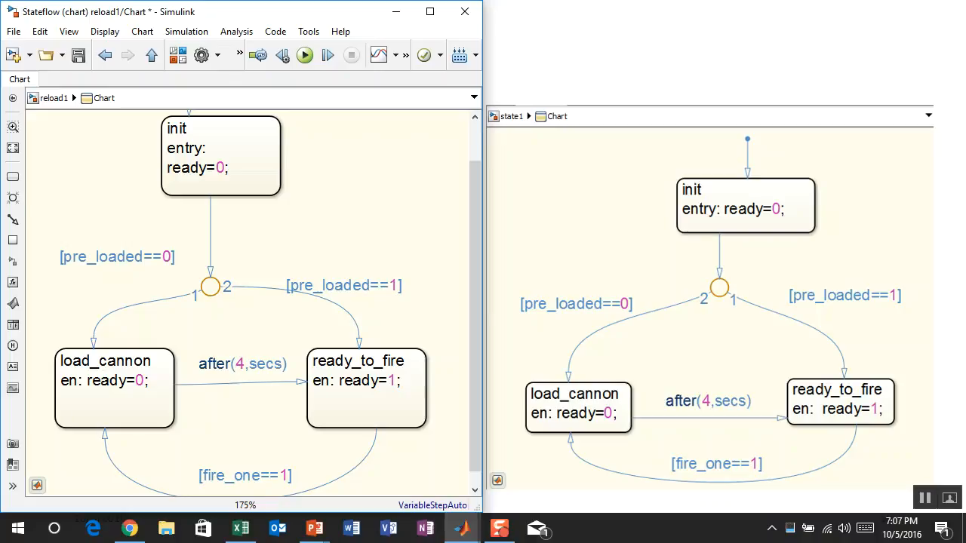
scroll(249, 302, "down", 1)
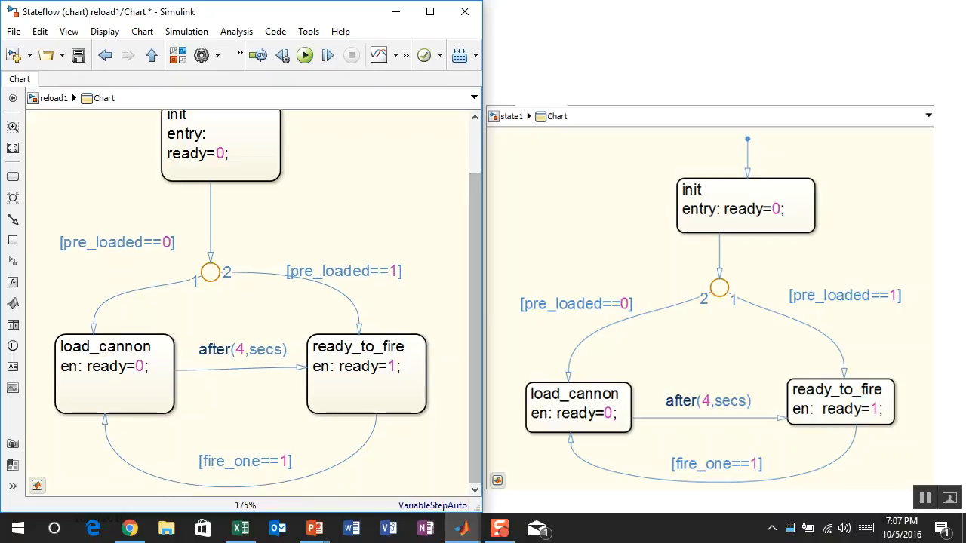
- Save the model and create the chart's unresolved symbol fire_one as input data
key("space")
key("ctrl+s")
key("ctrl+d")
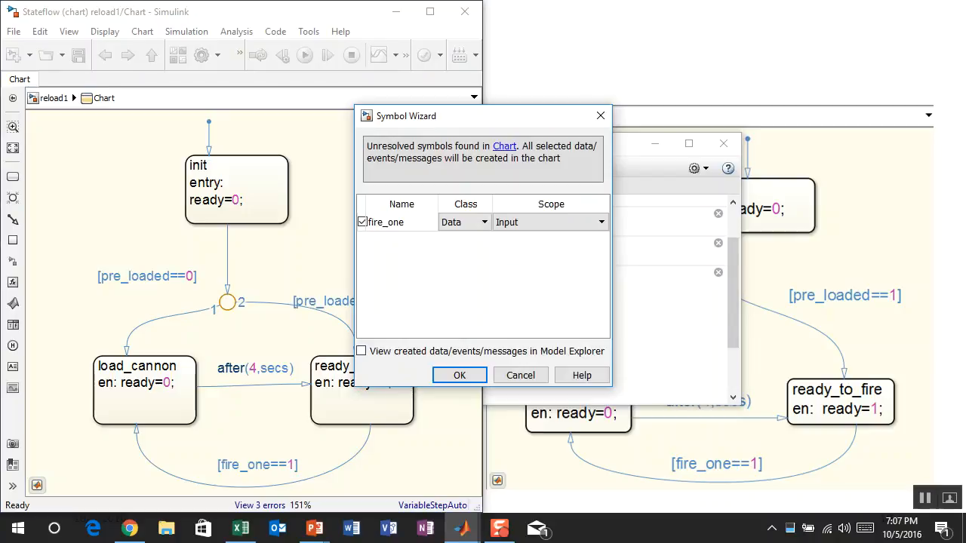
key("Return")
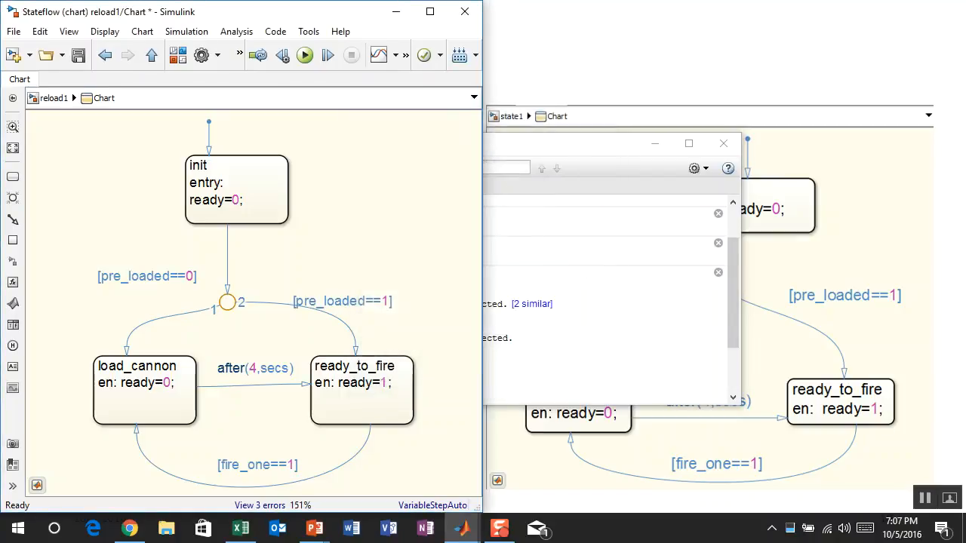
- At the reload1 level, add a Constant block with value 0 and connect it to the chart's pre_loaded input
key("Escape")
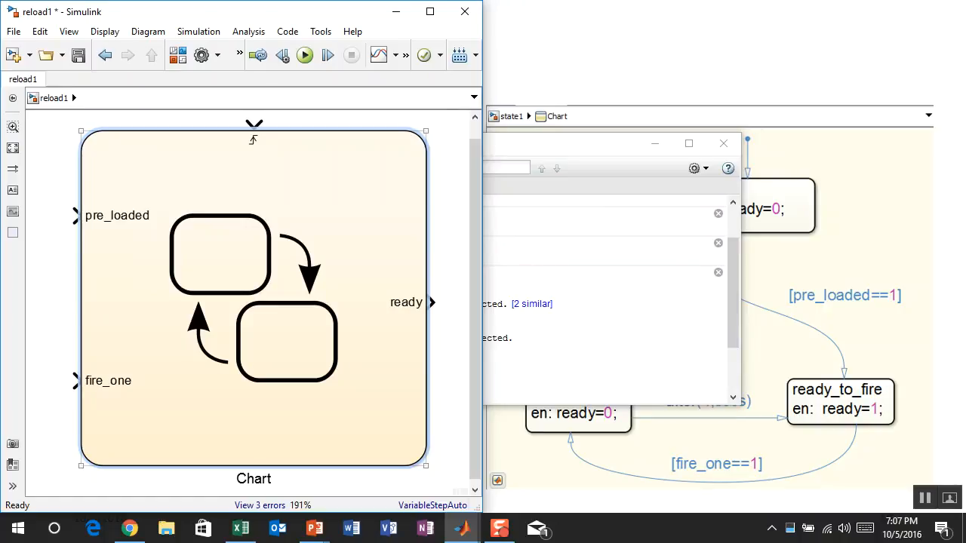
scroll(253, 140, "down", 2)
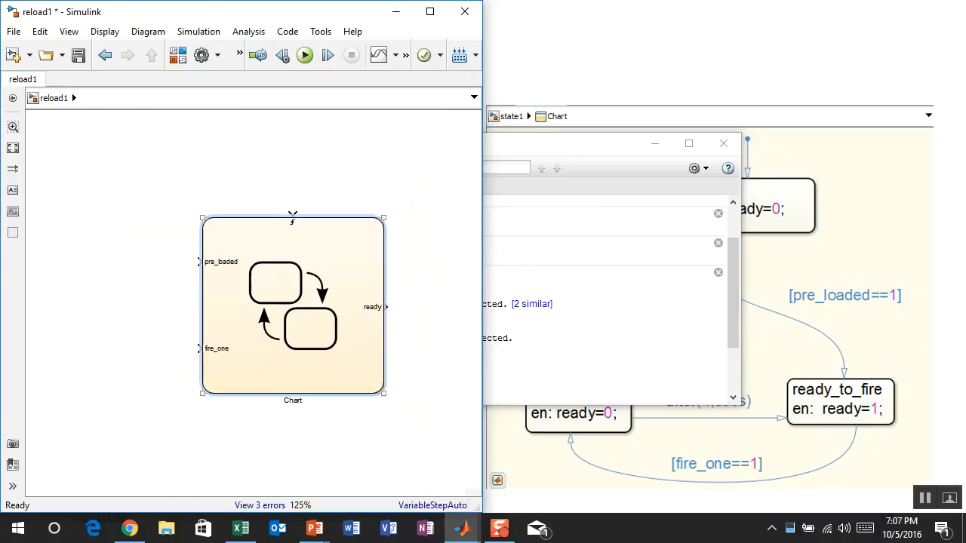
left_click(315, 439)
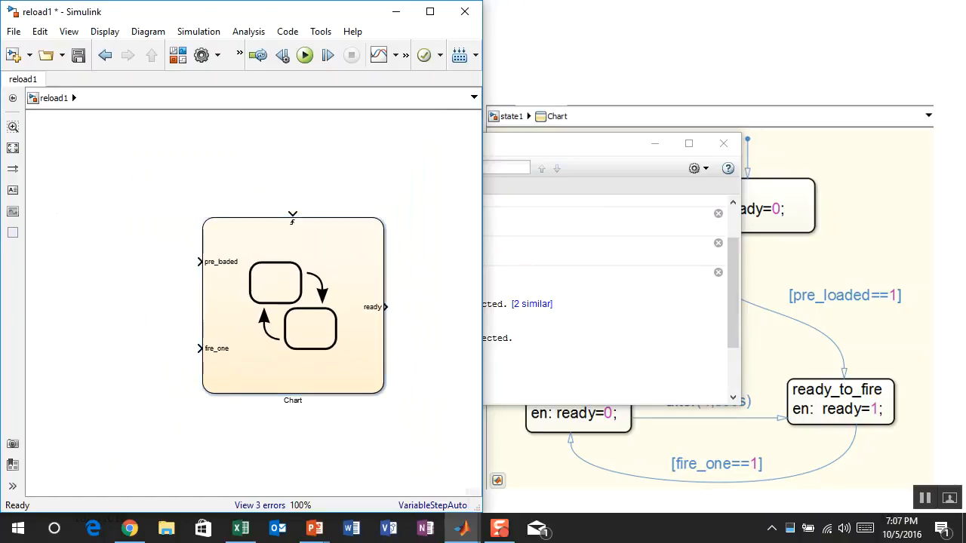
type("const")
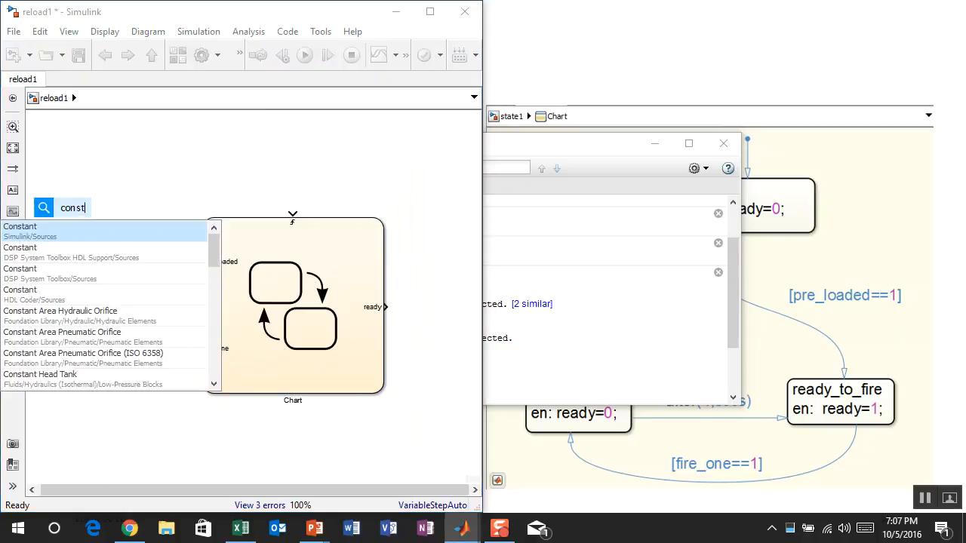
key("Return")
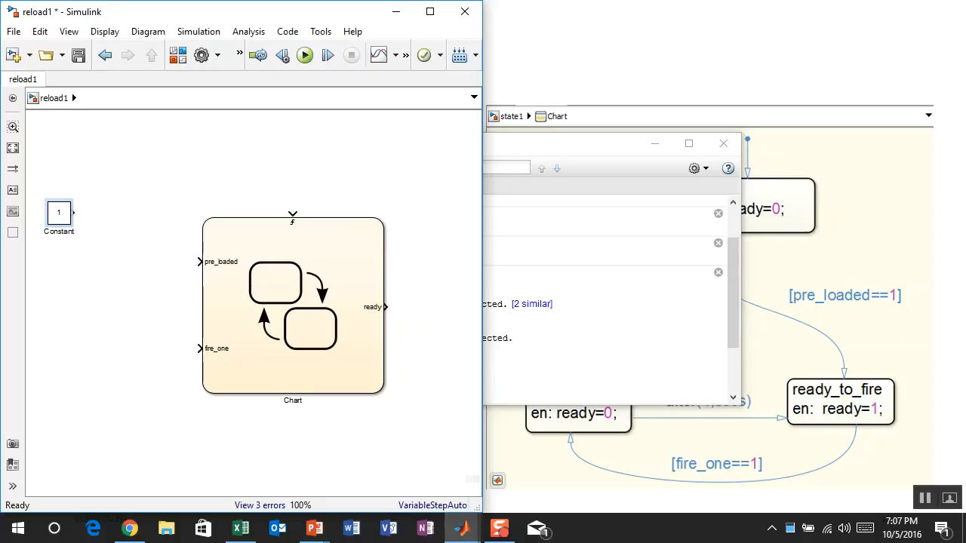
left_click_drag(56, 214, 137, 273)
left_click_drag(111, 213, 159, 262)
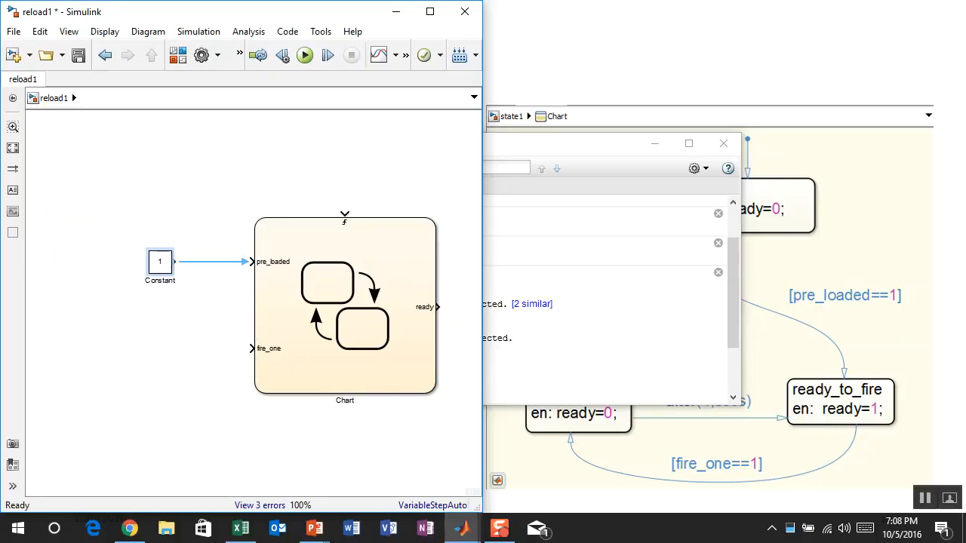
double_click(159, 262)
type("0")
key("Return")
- Copy the Constant block to the chart's fire_one input and set the copy's value to 1
left_click_drag(159, 262, 159, 348)
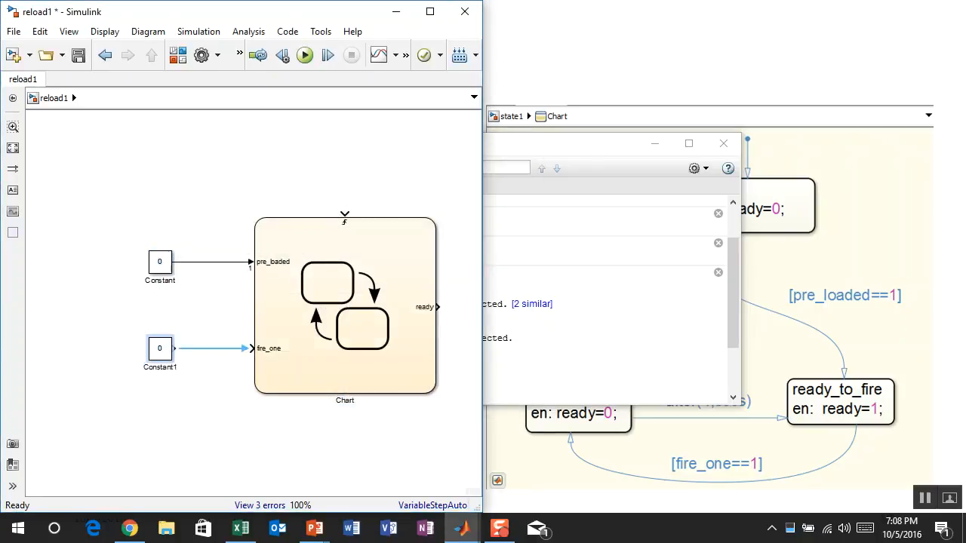
double_click(159, 348)
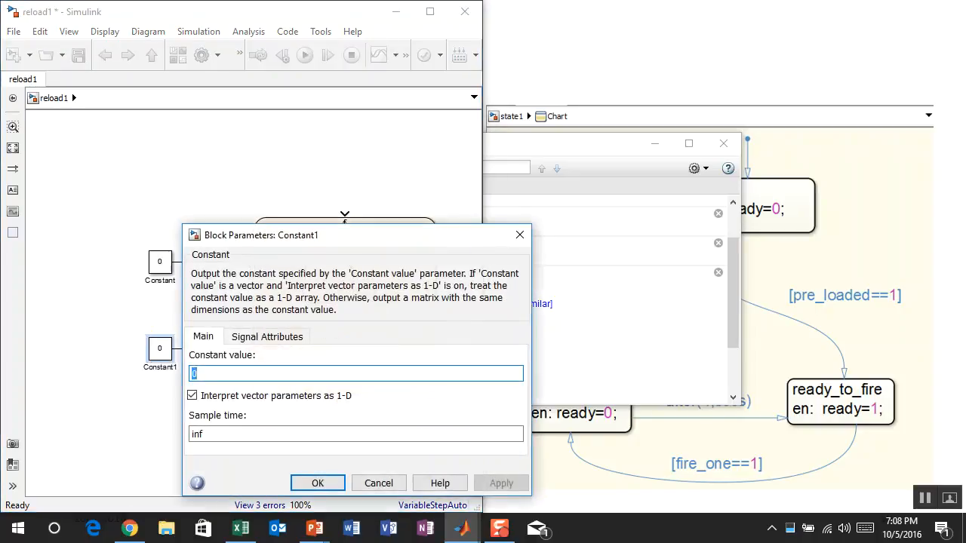
type("1")
key("Return")
left_click(385, 171)
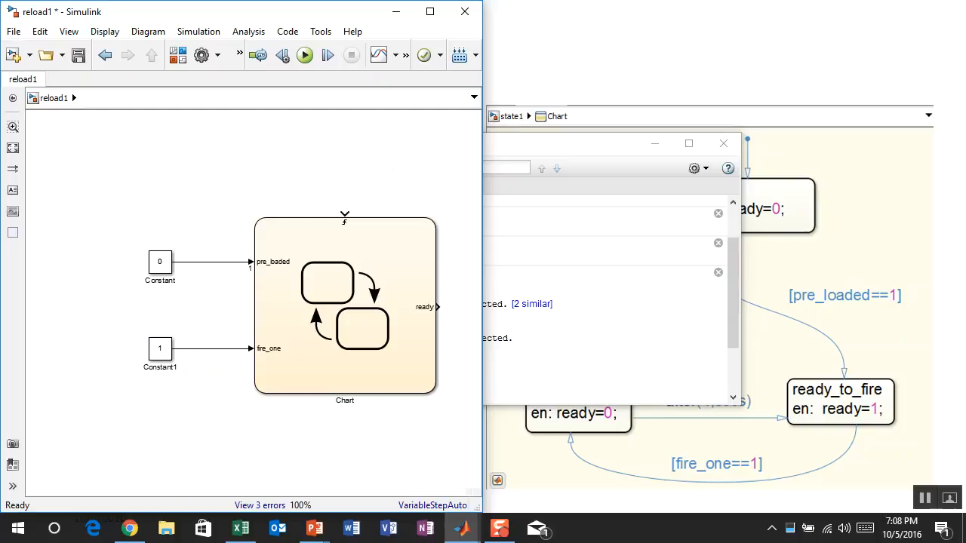
- Add a Simulink Sinks Scope block beside the Chart block and connect it to the ready output
left_click_drag(456, 272, 393, 269)
left_click(392, 269)
type("scope")
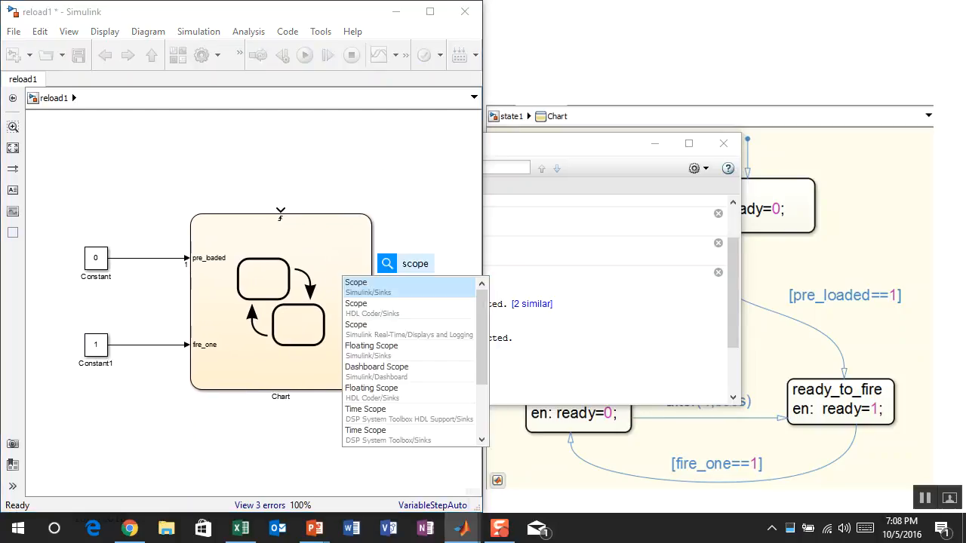
key("Return")
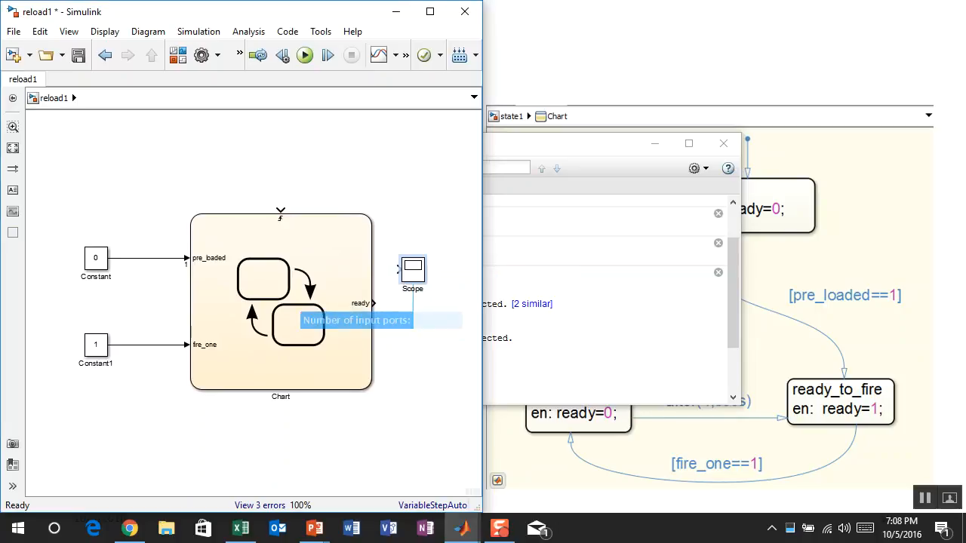
left_click_drag(413, 270, 428, 304)
left_click(407, 304)
left_click(452, 354)
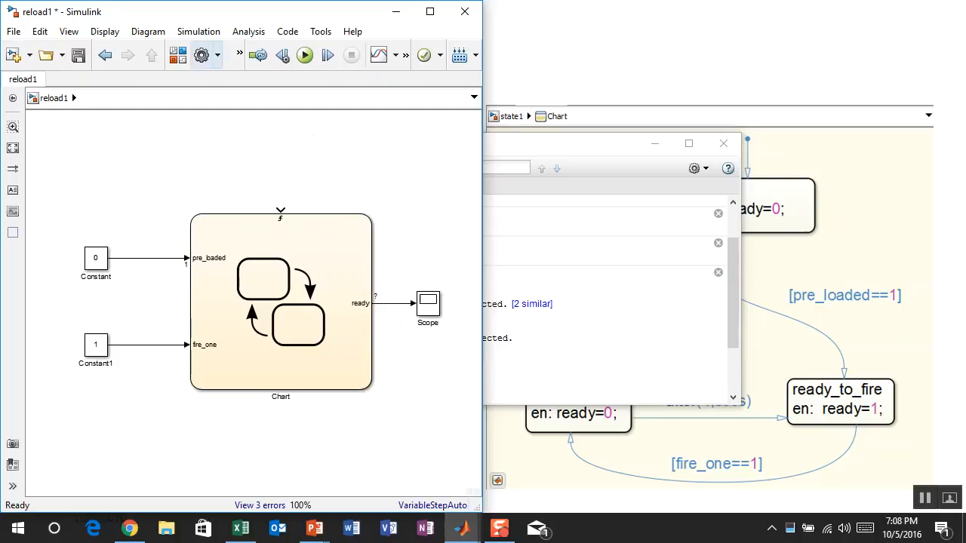
- Search the block library for counter and add a Counter Limited block above the Chart block
left_click(178, 56)
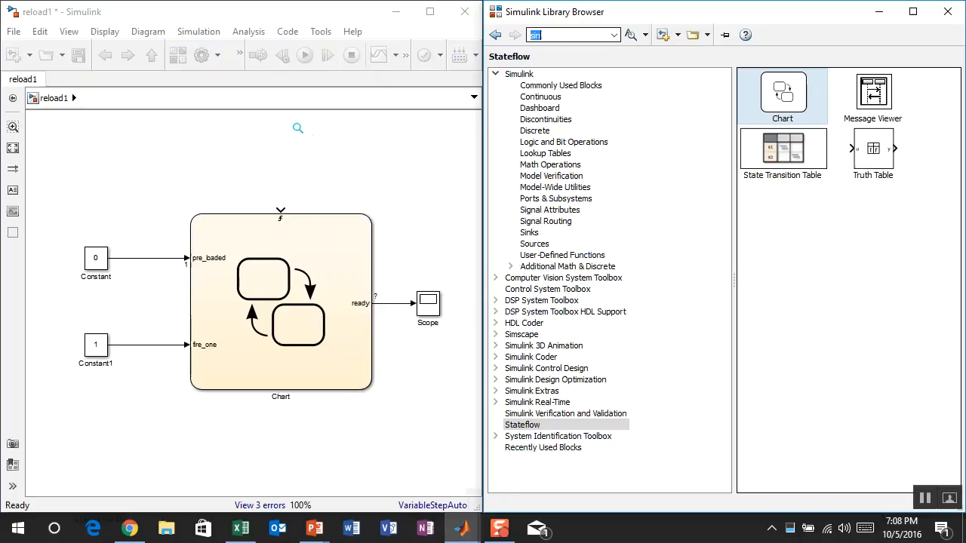
type("counter")
key("Return")
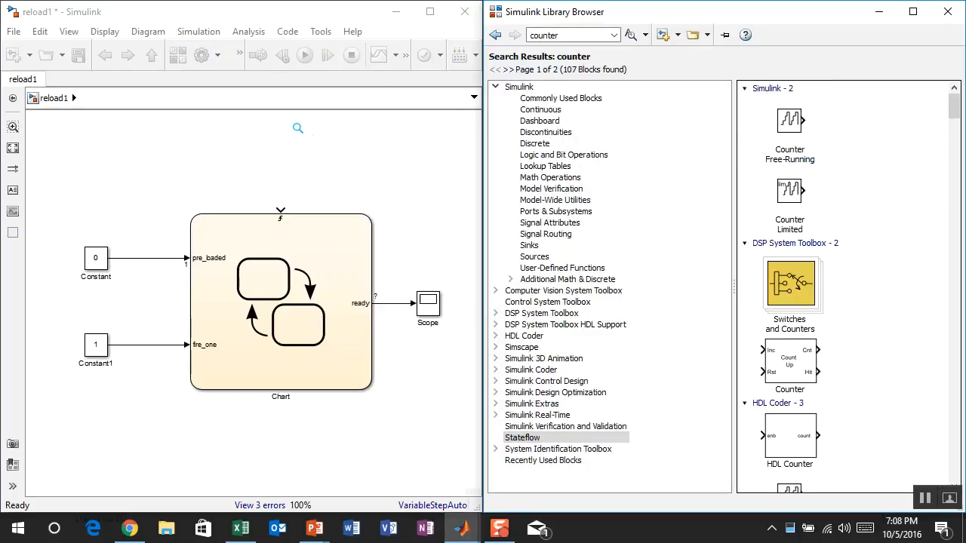
left_click_drag(789, 190, 236, 171)
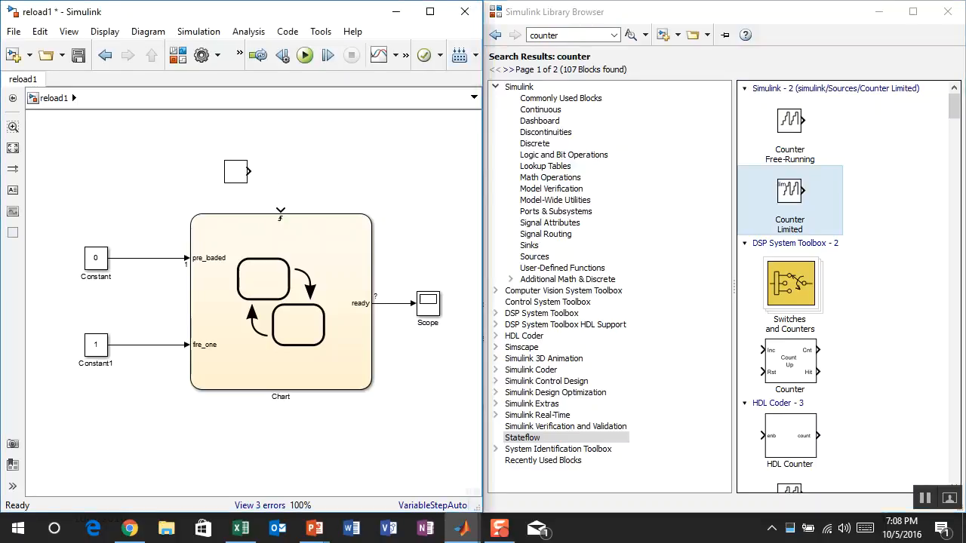
- Set the Counter Limited block's upper limit to 1 and its sample time to 1/10
double_click(235, 172)
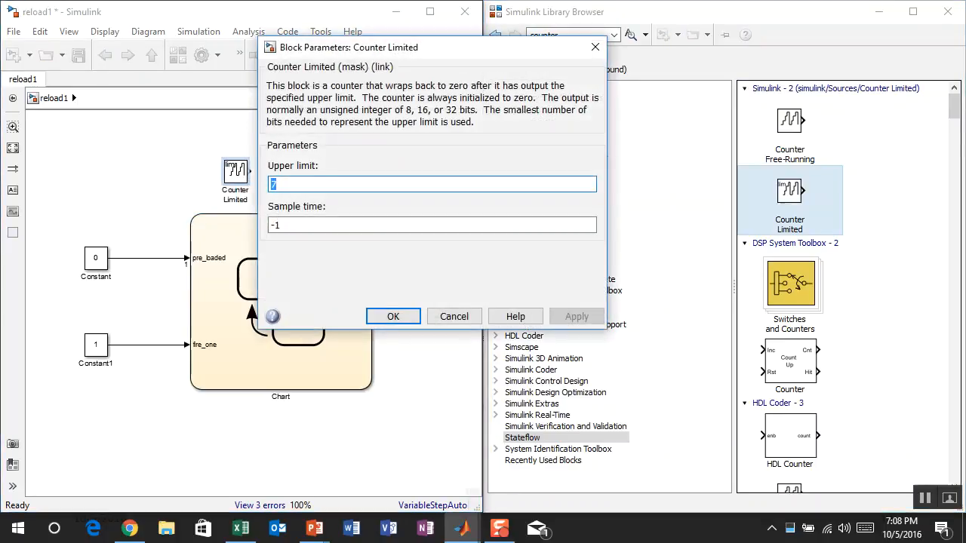
type("1")
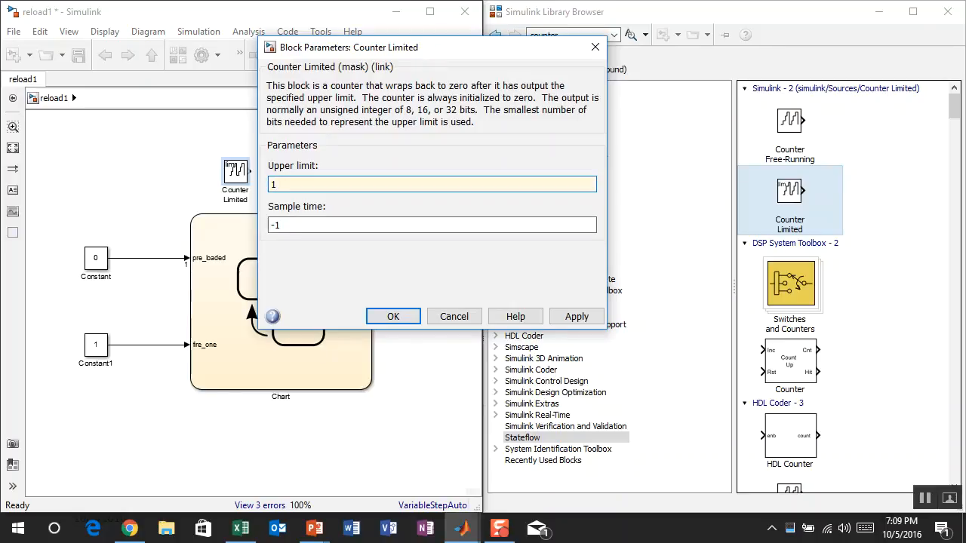
key("Tab")
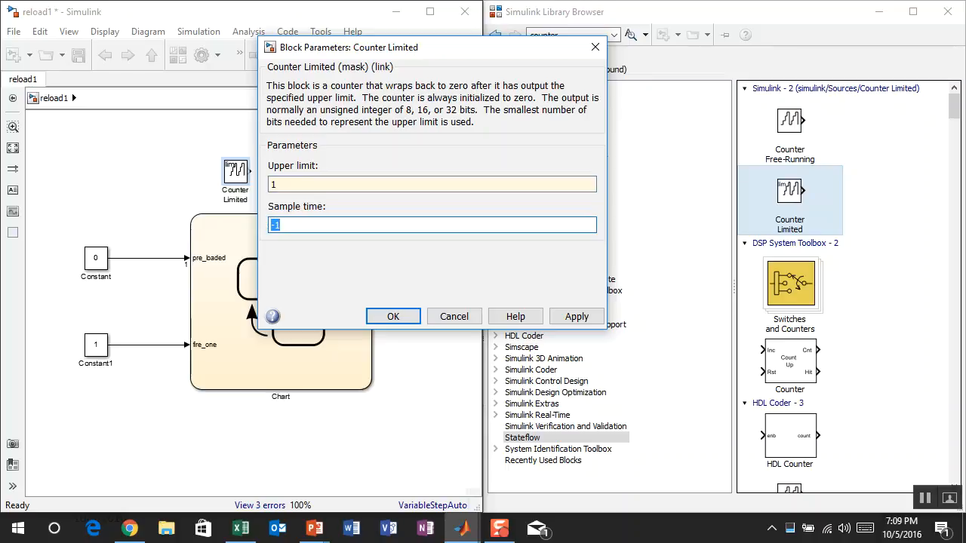
type("1/10")
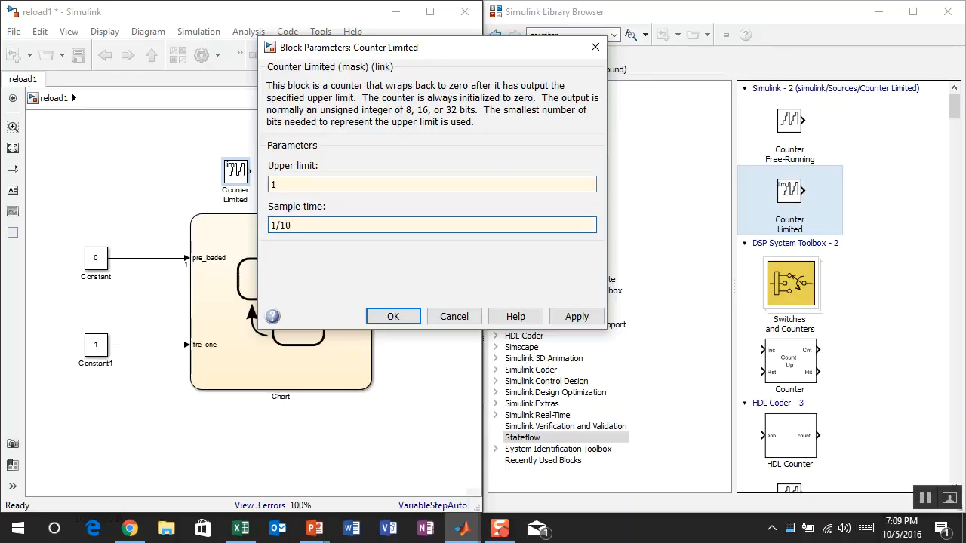
key("Return")
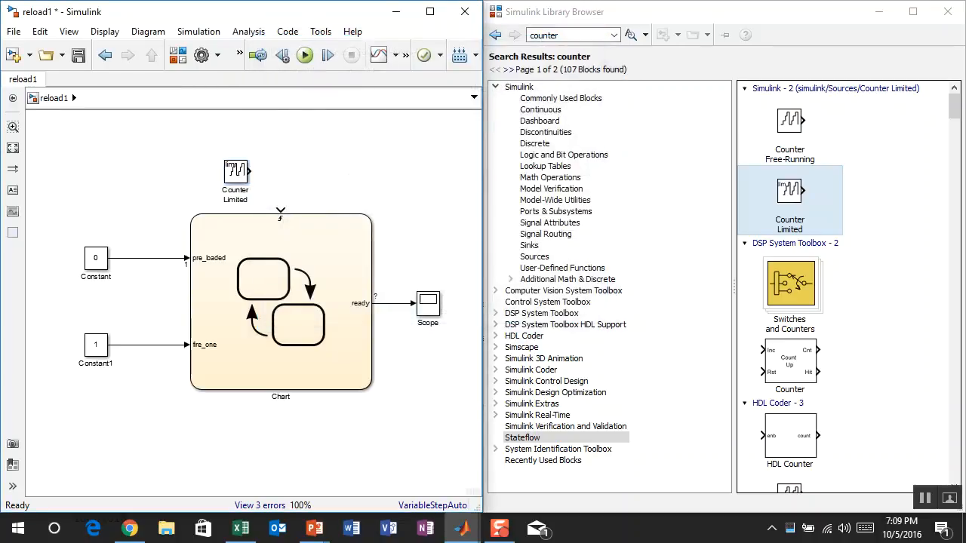
- Connect the Counter Limited block to the chart's trigger input and move the block slightly farther above the chart
left_click_drag(251, 171, 280, 208)
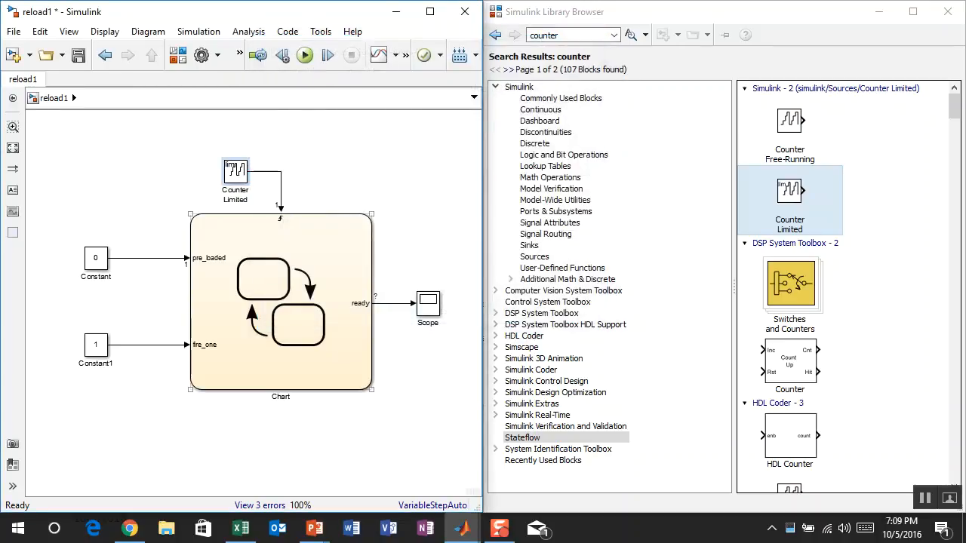
left_click_drag(235, 171, 239, 152)
left_click(280, 302)
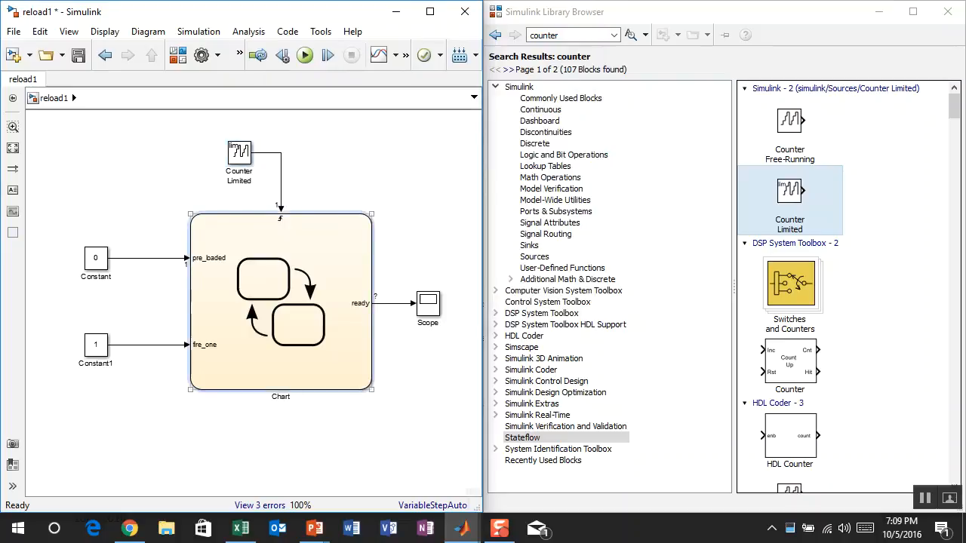
- Examine the Chart block's subsystem parameters and block properties without changing them
right_click(282, 316)
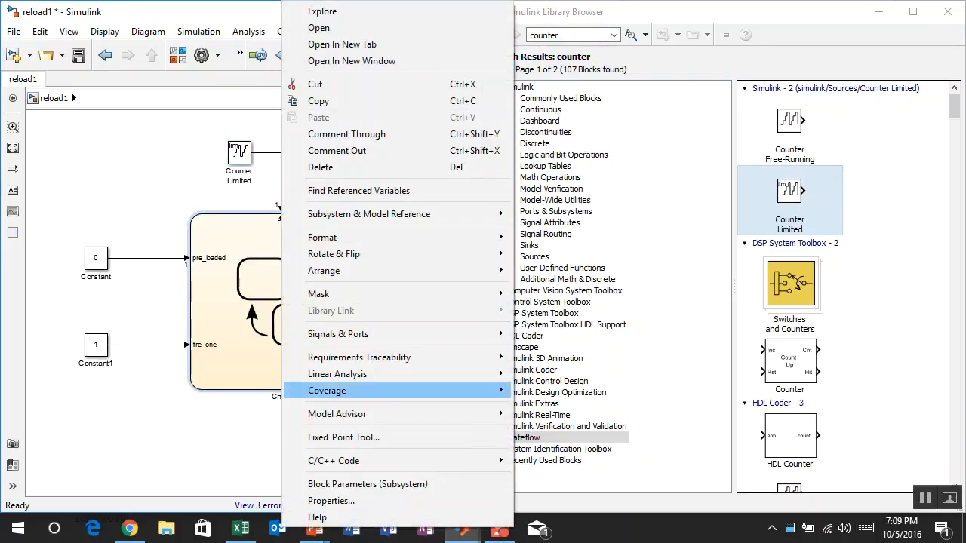
left_click(367, 483)
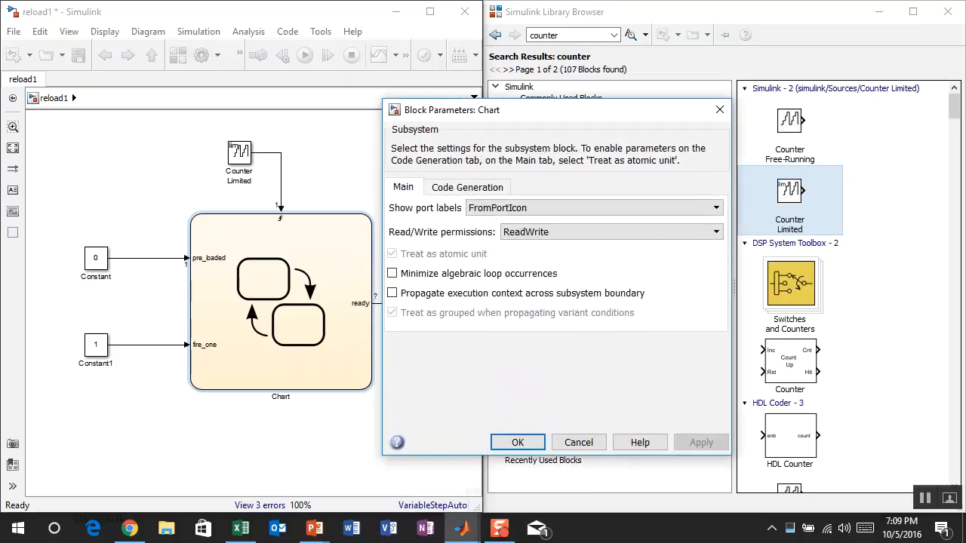
left_click(578, 443)
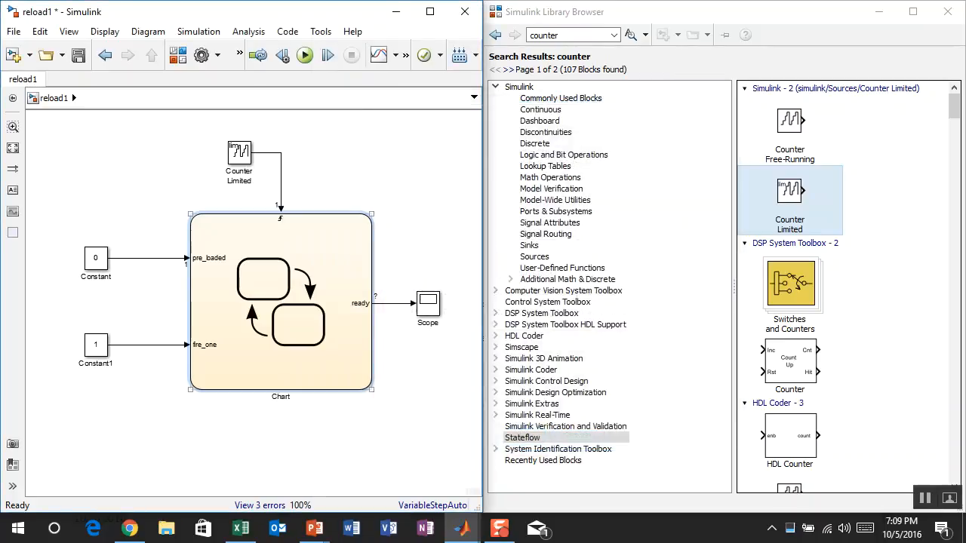
right_click(311, 295)
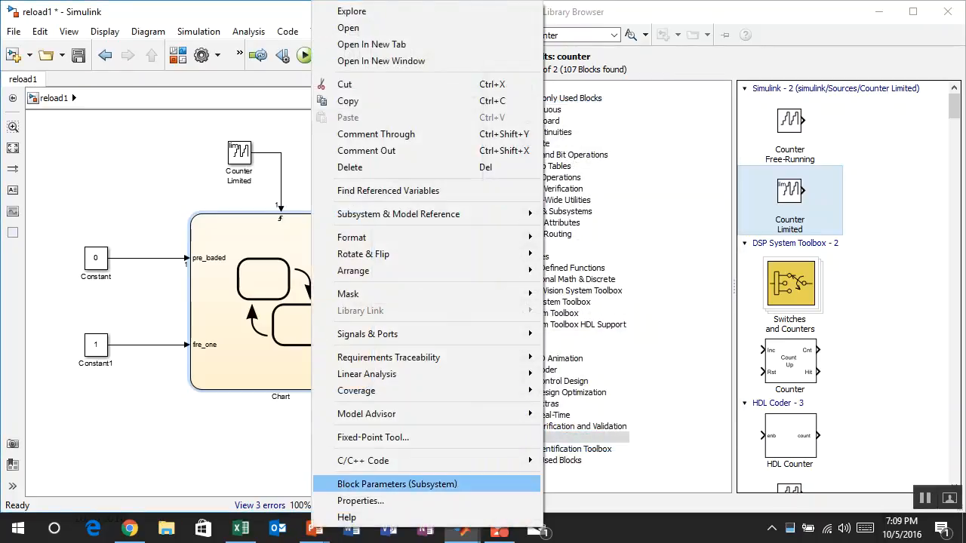
left_click(397, 484)
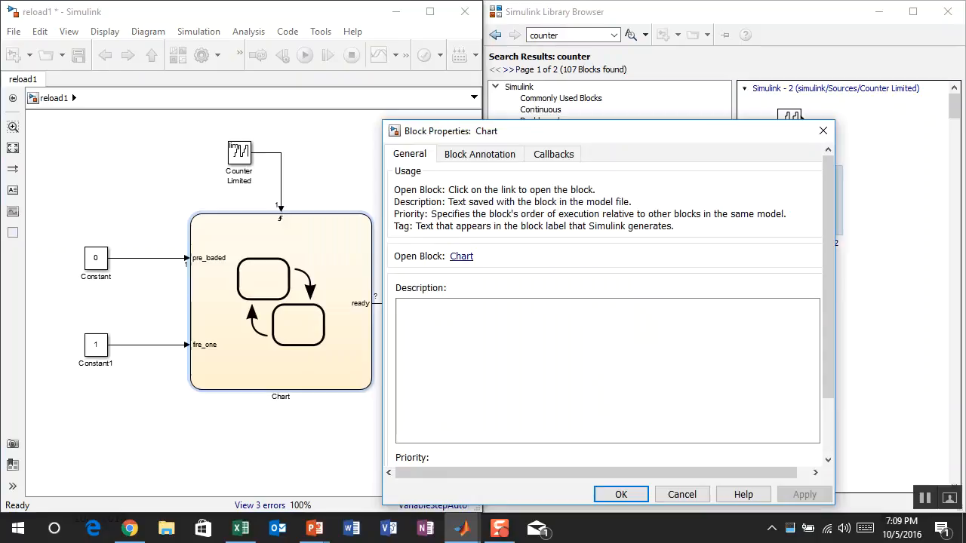
left_click(823, 130)
left_click(307, 178)
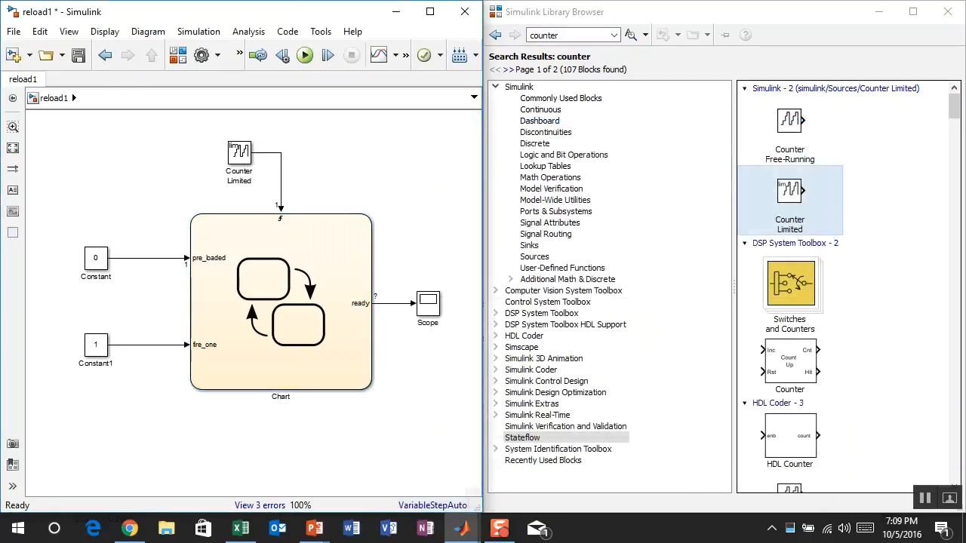
right_click(344, 249)
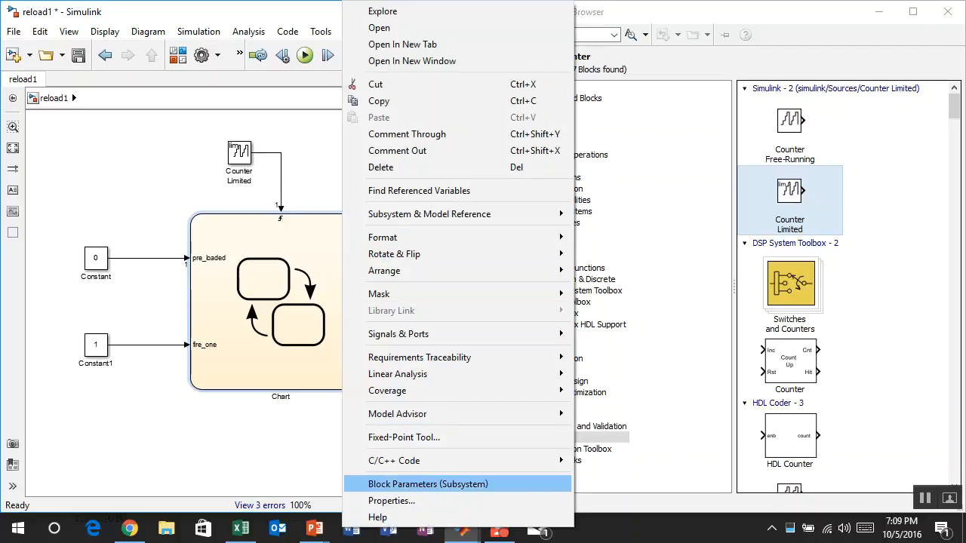
left_click(427, 483)
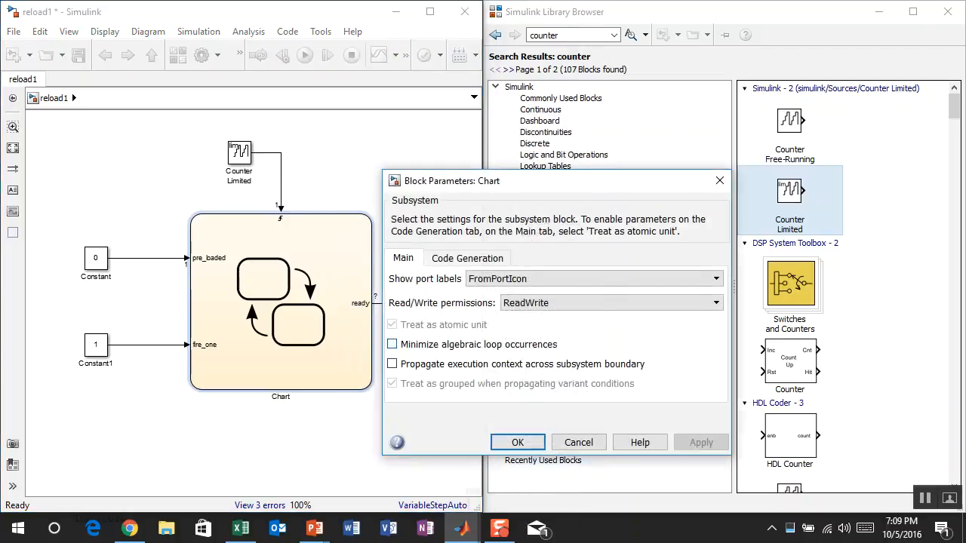
left_click_drag(556, 170, 557, 78)
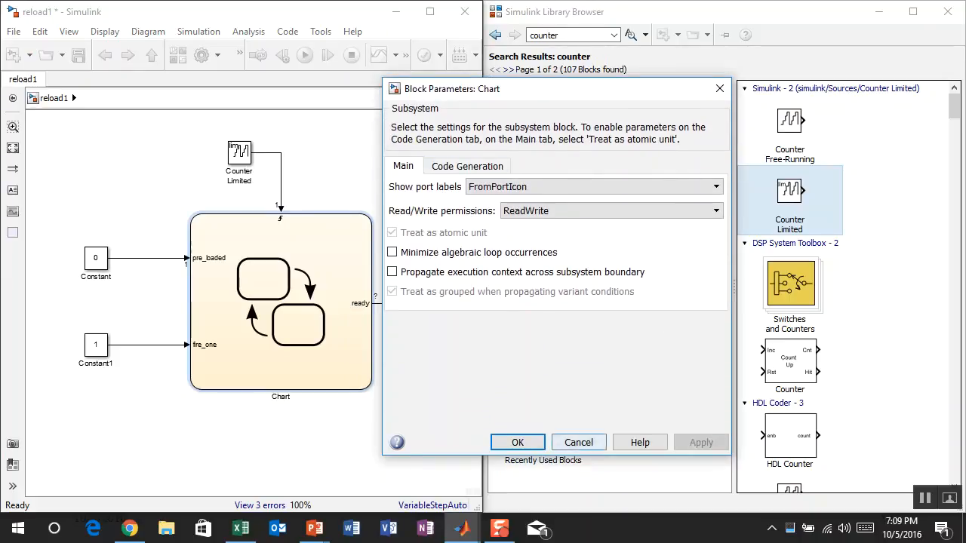
left_click(578, 443)
- Save the model and review the parameters of the Constant block feeding pre_loaded
left_click(408, 427)
key("ctrl+s")
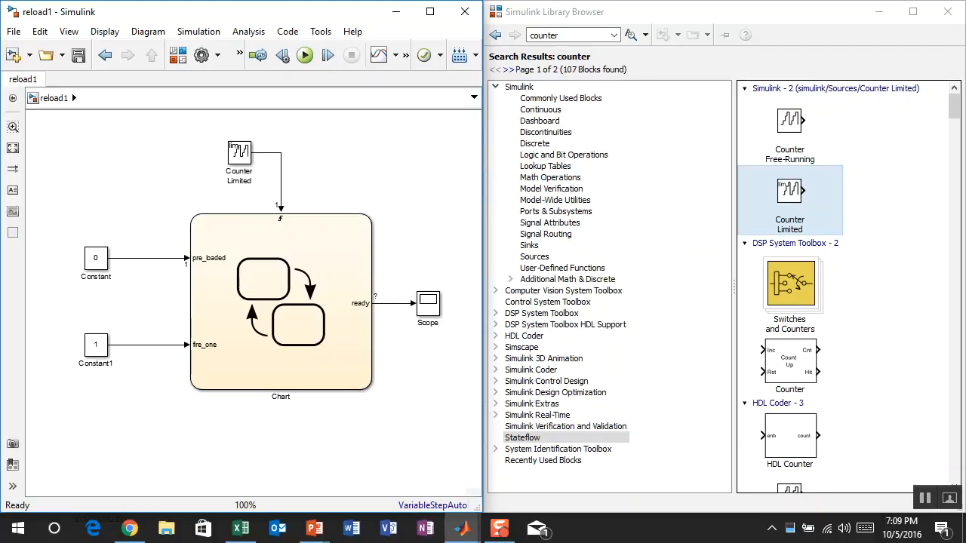
double_click(95, 258)
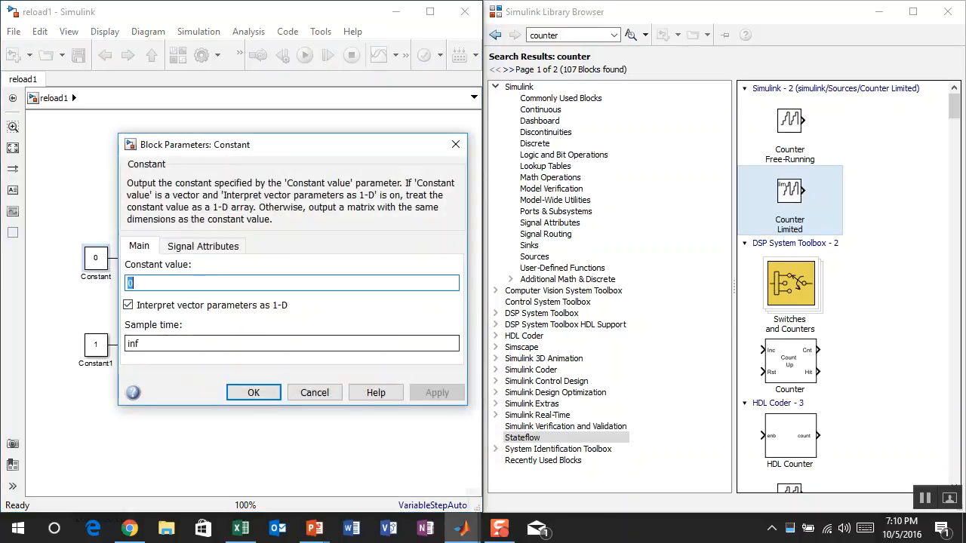
left_click(254, 392)
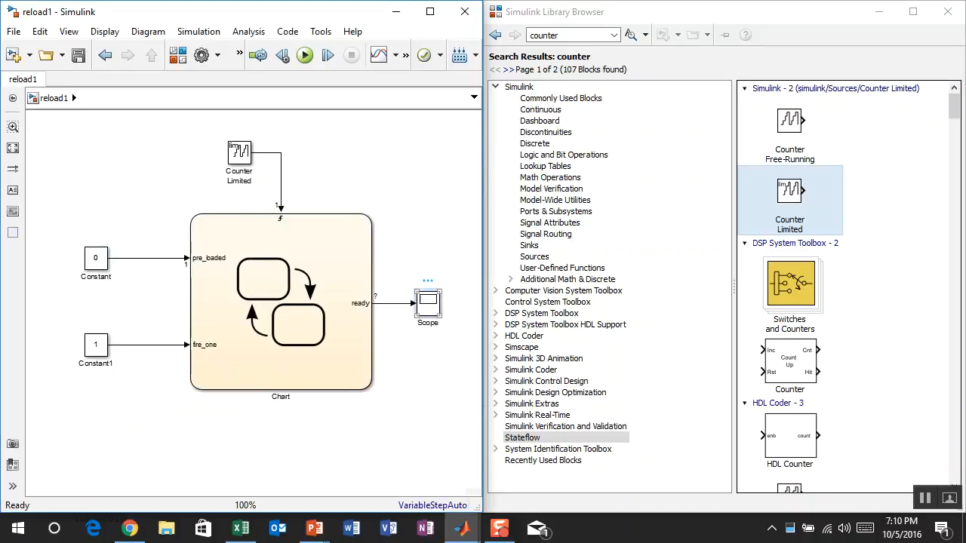
- Place the Scope display beside the model and run the simulation with the chart open
double_click(427, 303)
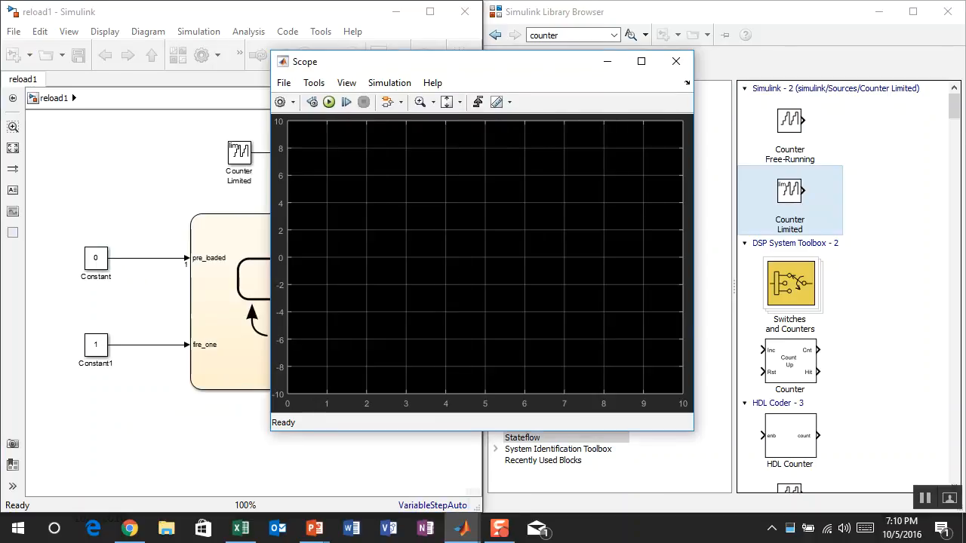
key("super+Right")
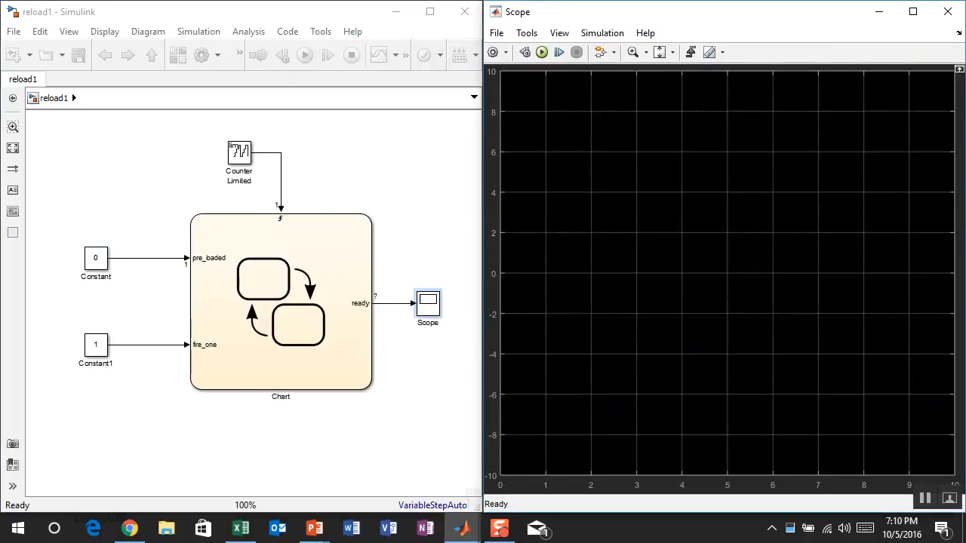
double_click(281, 303)
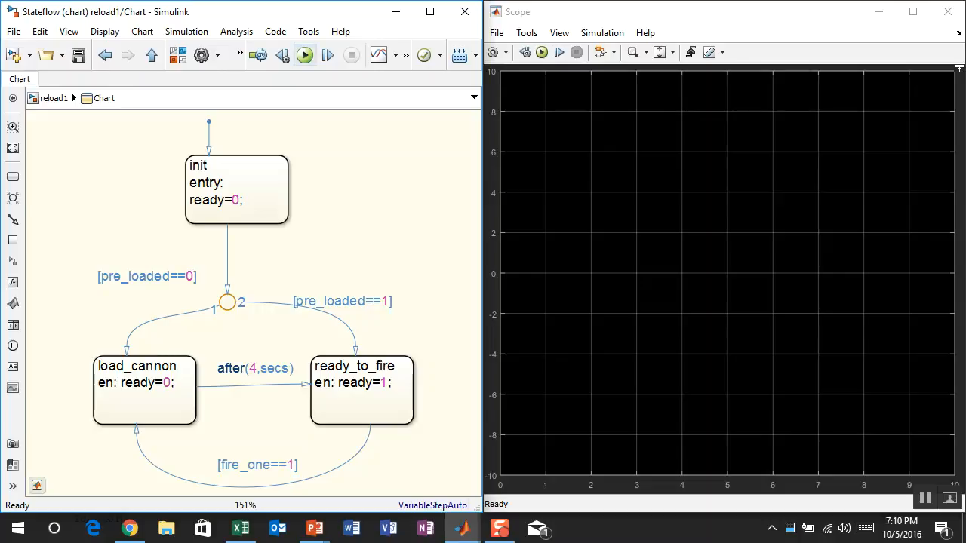
left_click(305, 55)
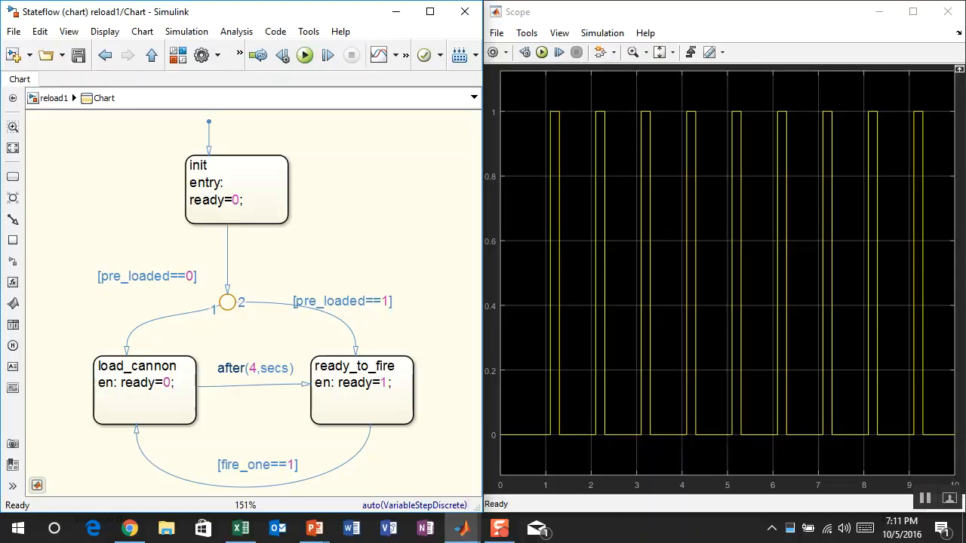
- Return to the reload1 level and review the Counter Limited block's parameters
left_click(237, 190)
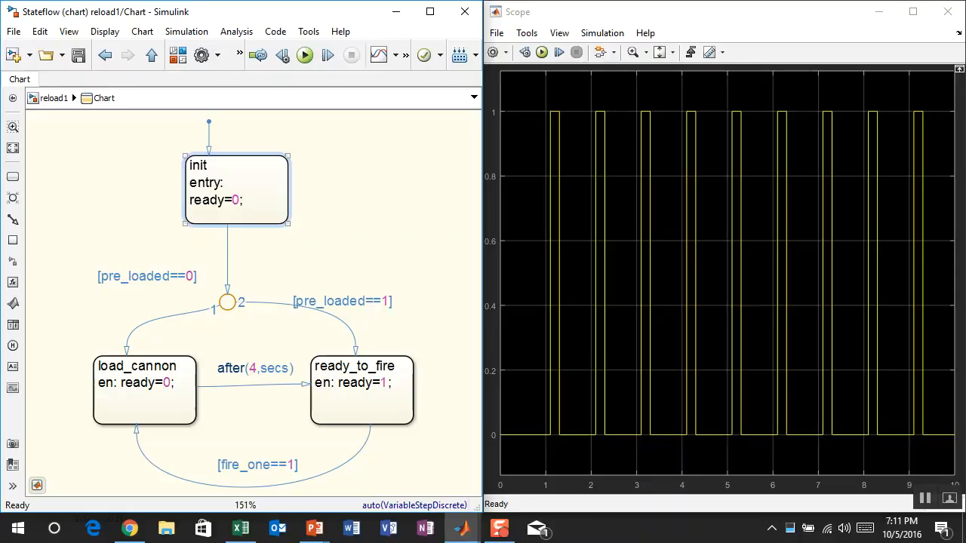
key("Escape")
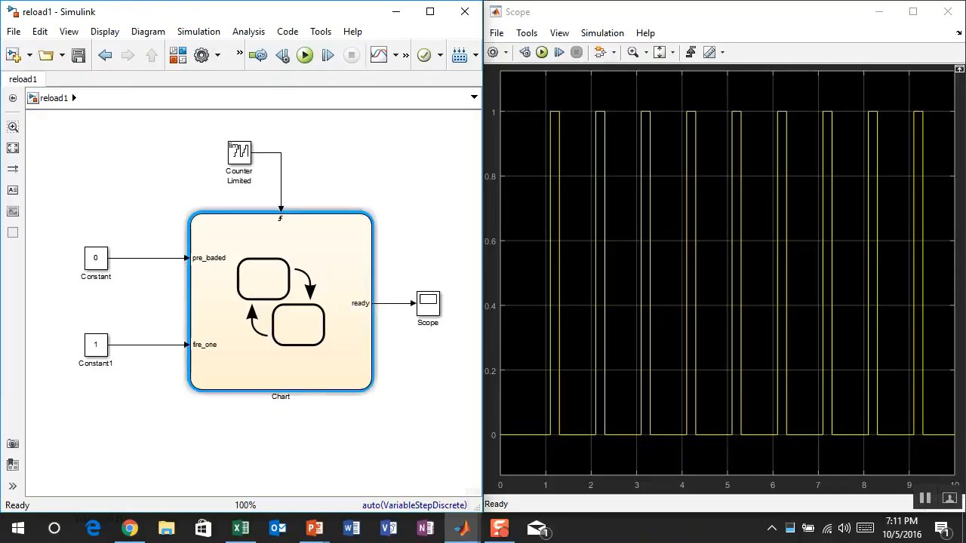
double_click(238, 151)
key("Return")
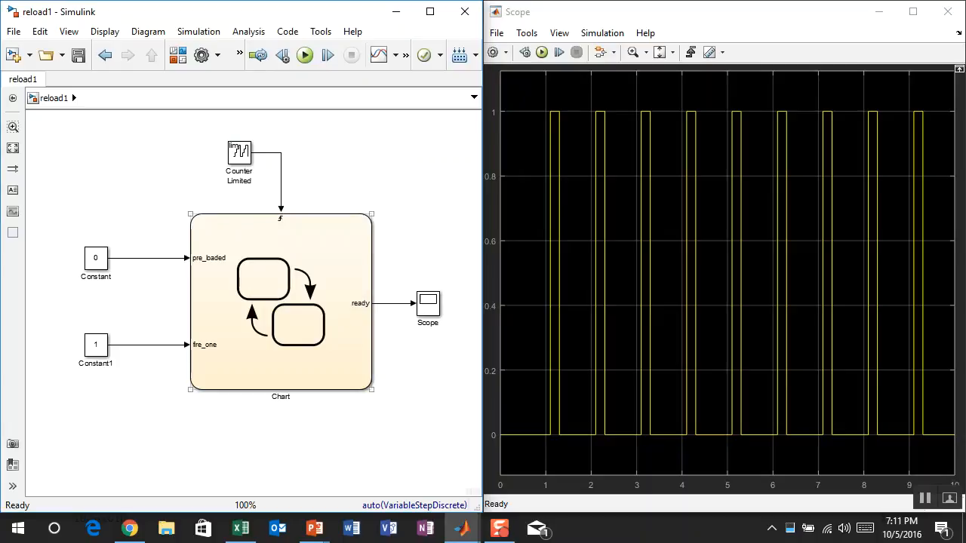
- Check the Chart's update method in the Model Explorer, keeping it set to Inherited
right_click(254, 303)
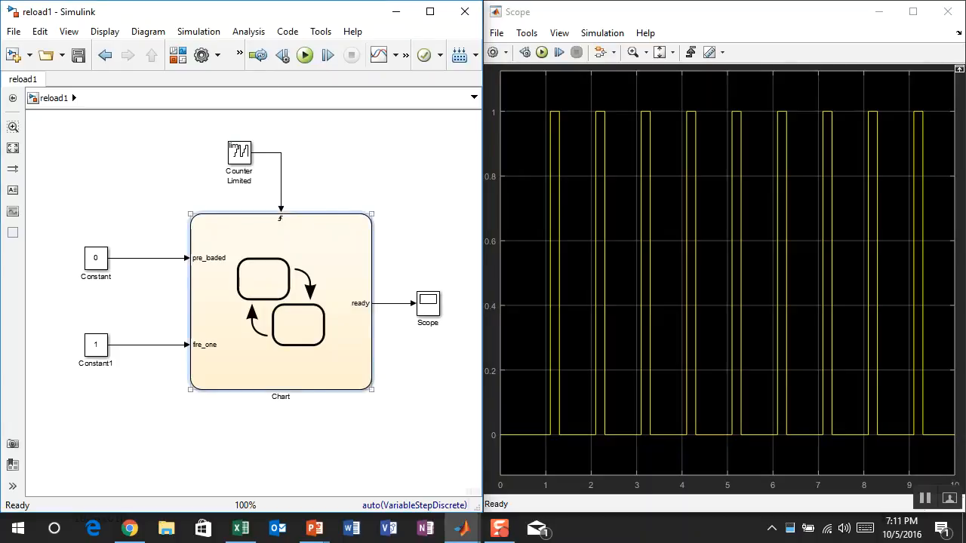
key("Escape")
key("ctrl+h")
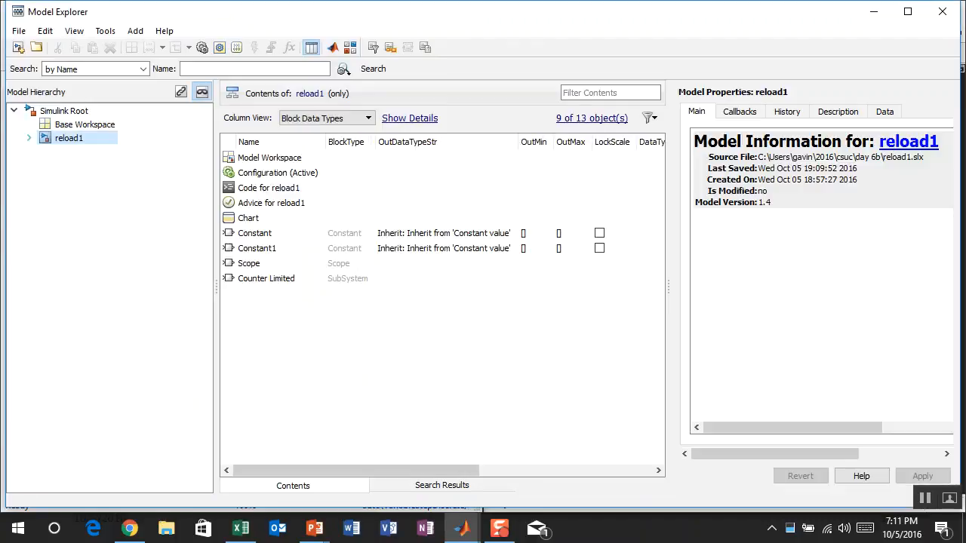
left_click(81, 206)
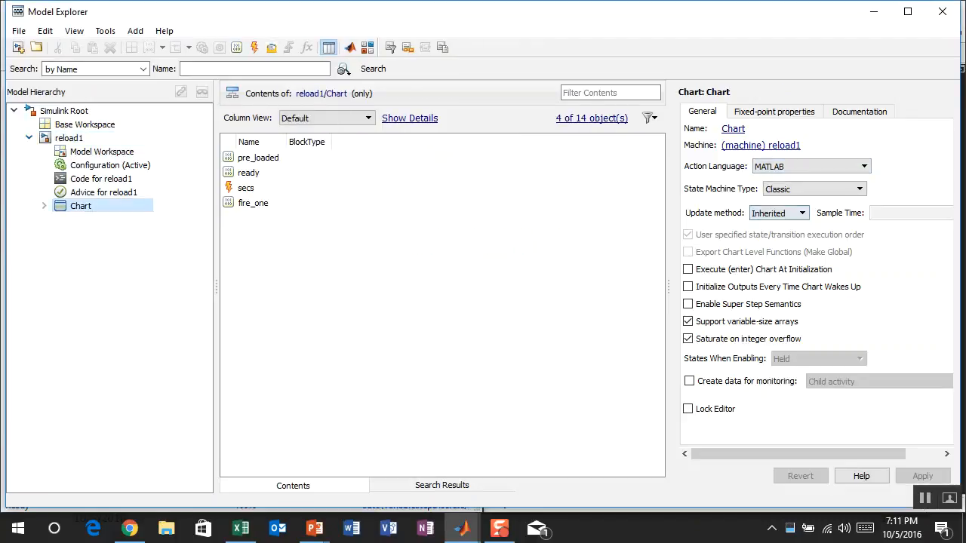
left_click(778, 213)
left_click(777, 225)
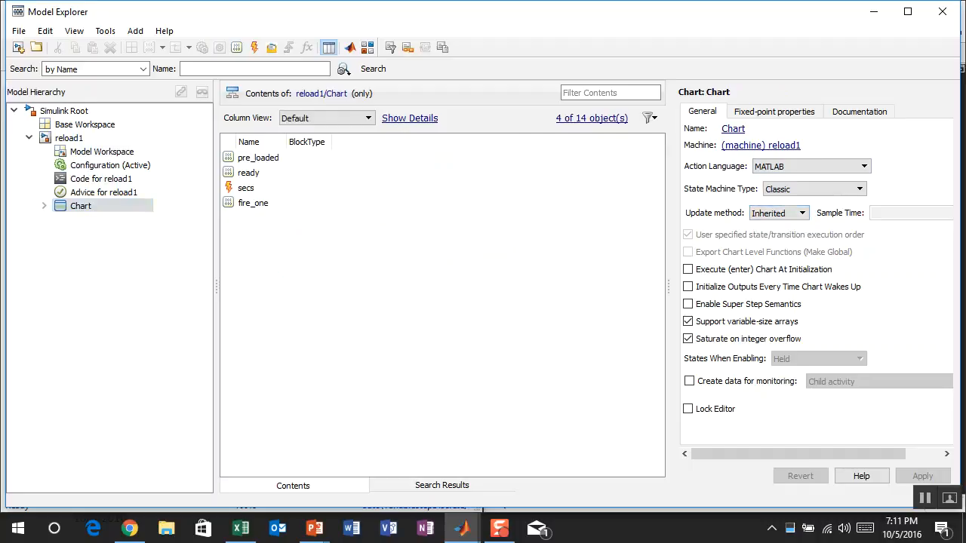
left_click(942, 11)
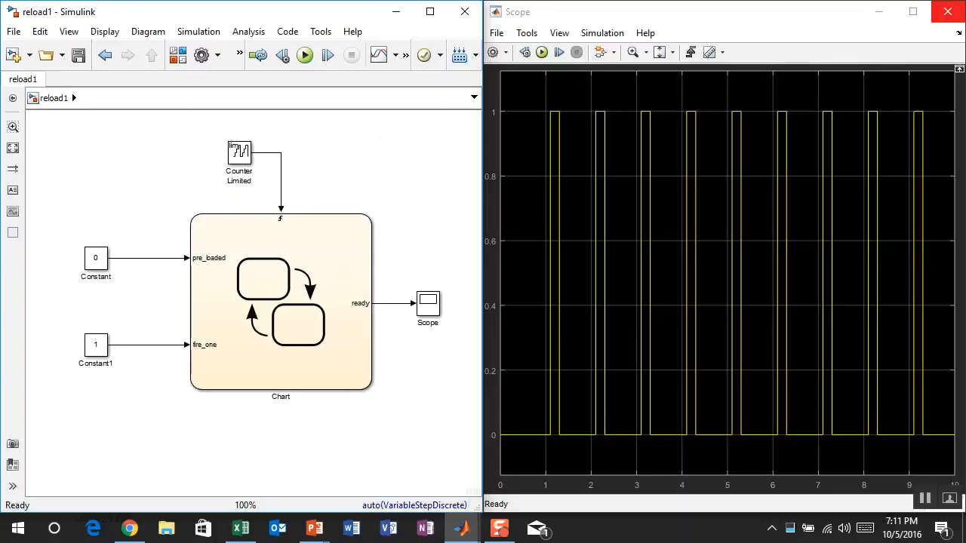
- Set the simulation stop time to 2 and run the reload1 model
left_click_drag(482, 250, 693, 250)
double_click(437, 56)
type("2")
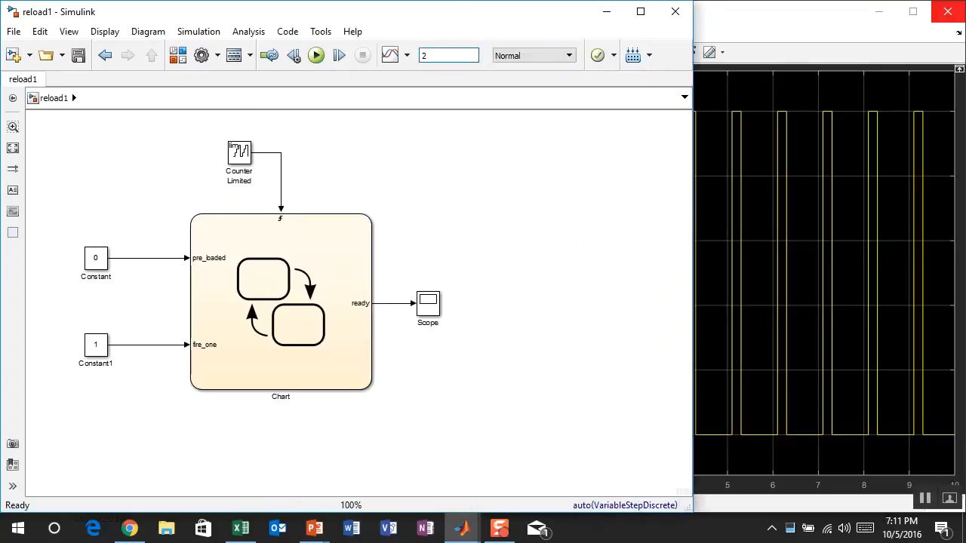
key("Return")
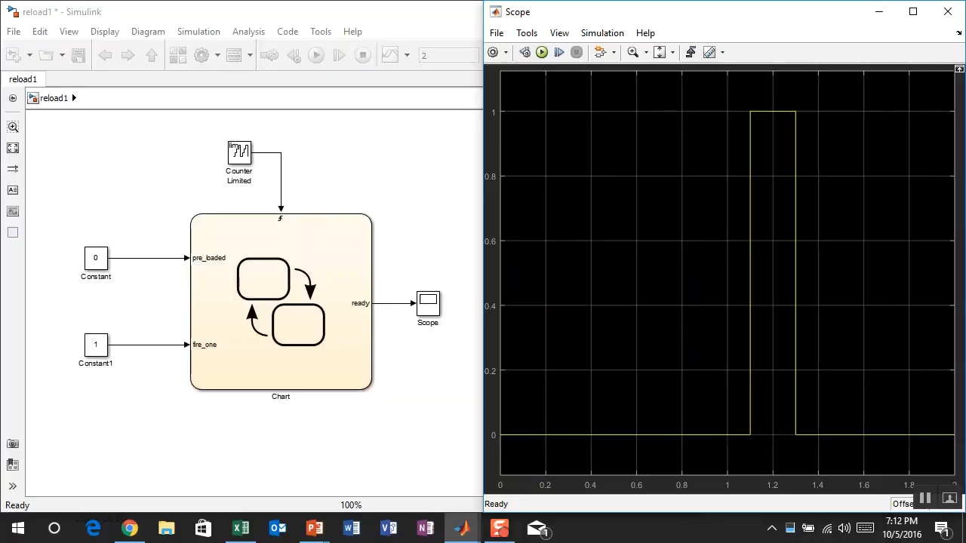
- Open the Chart and set a breakpoint on the default transition into the init state
double_click(281, 302)
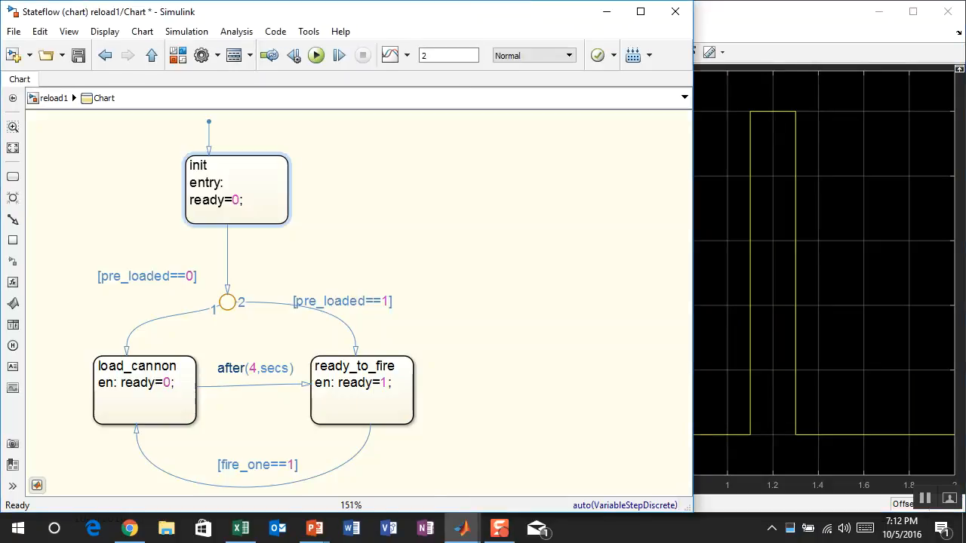
left_click(209, 136)
right_click(208, 128)
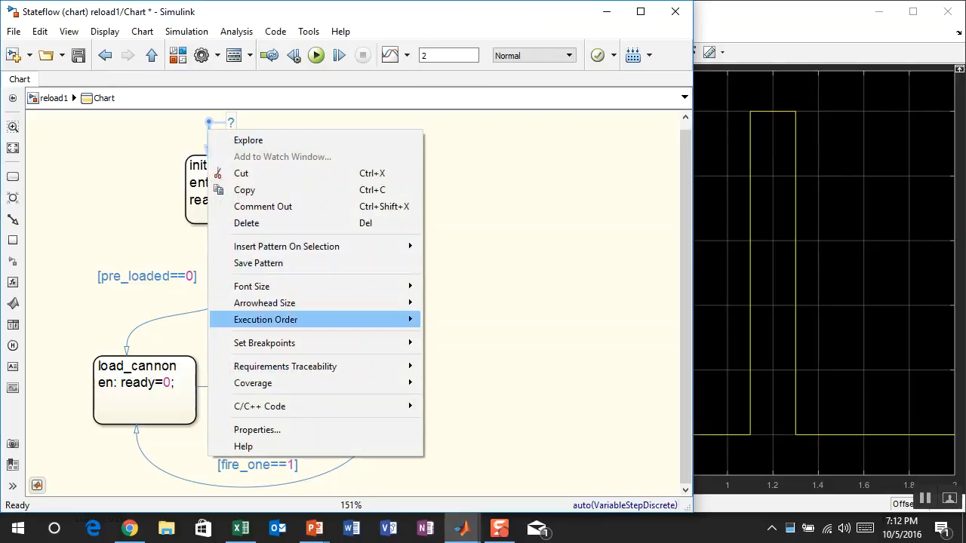
mouse_move(264, 342)
left_click(491, 345)
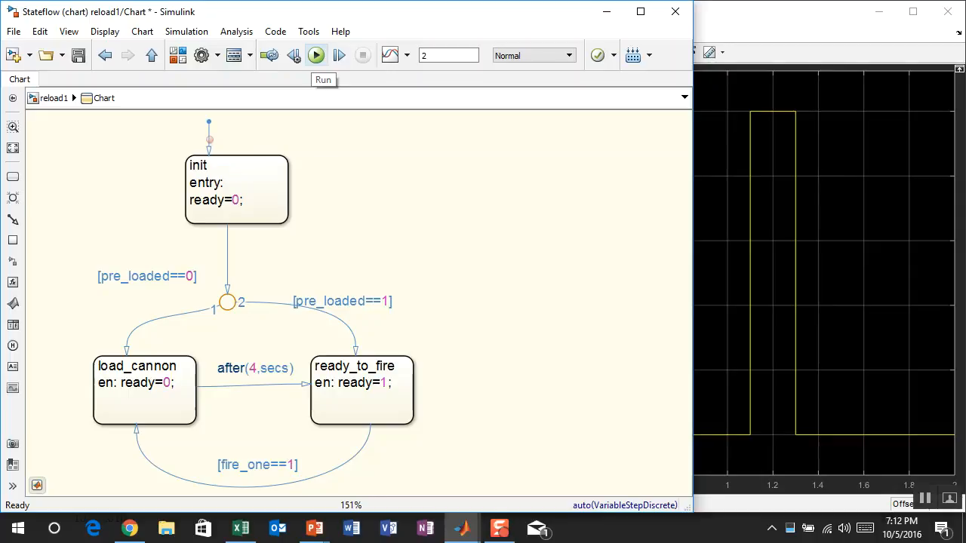
- Run the simulation to the breakpoint and step it forward until the load_cannon state is active
left_click(316, 55)
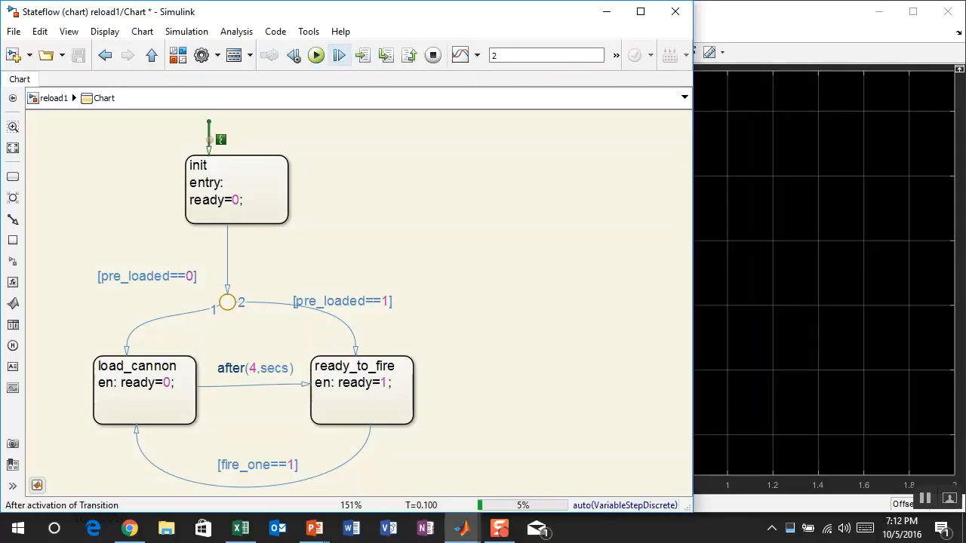
left_click(338, 56)
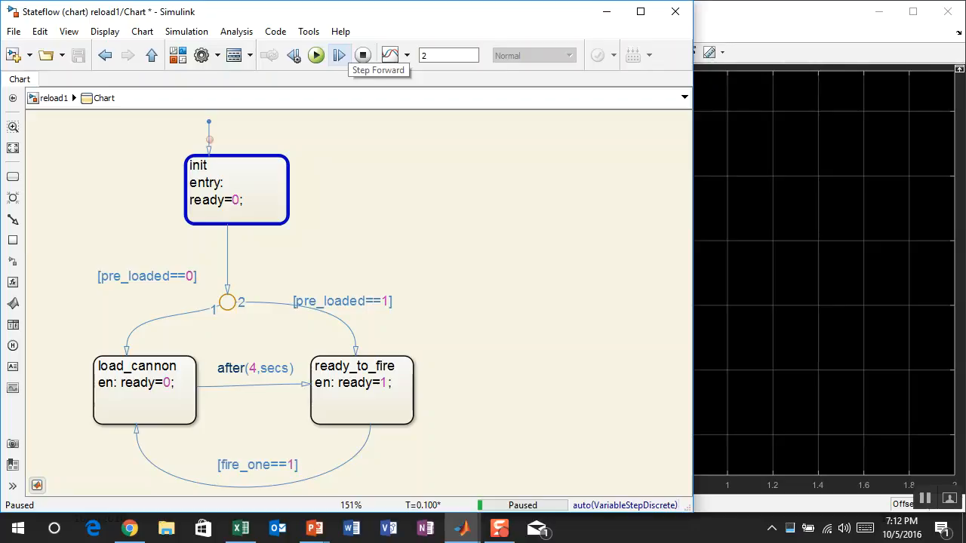
left_click(338, 55)
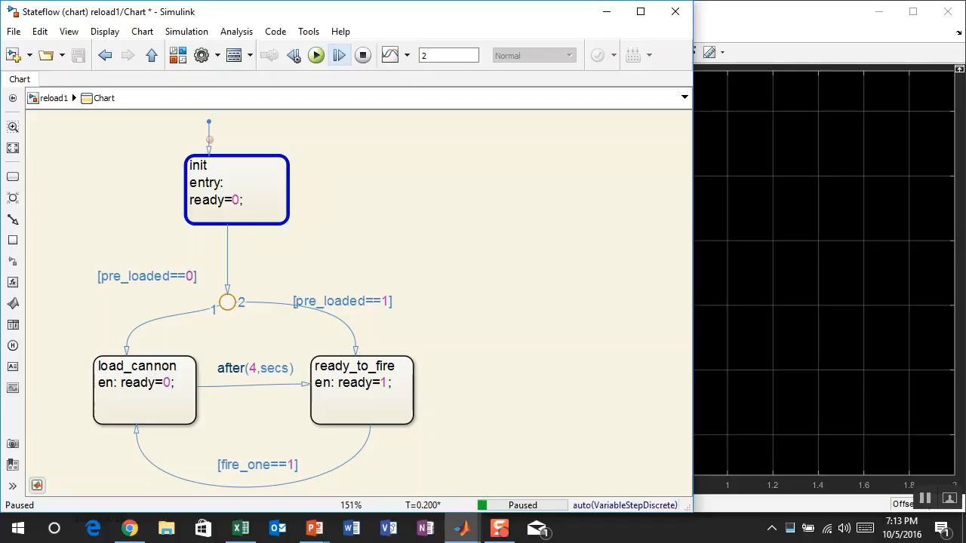
left_click(338, 55)
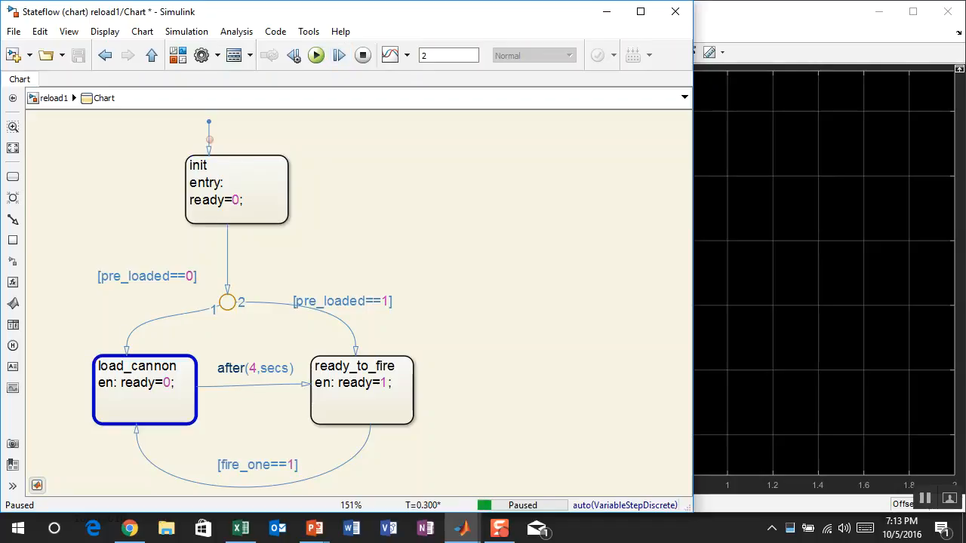
- Keep stepping the simulation until ready_to_fire becomes active, and place the chart beside the Scope
mouse_move(136, 388)
left_click(339, 55)
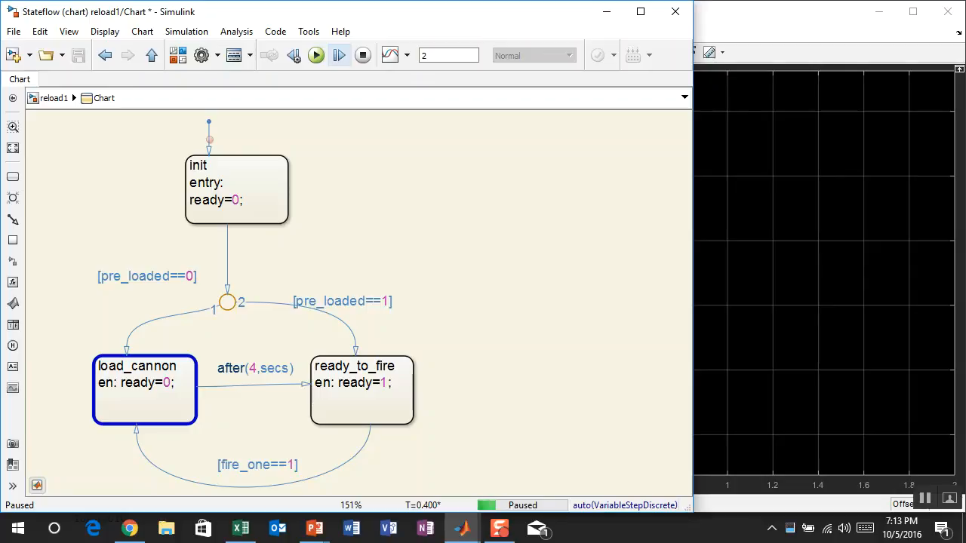
left_click(340, 55)
left_click(339, 55)
left_click(340, 55)
left_click(340, 55)
left_click(339, 55)
left_click(339, 55)
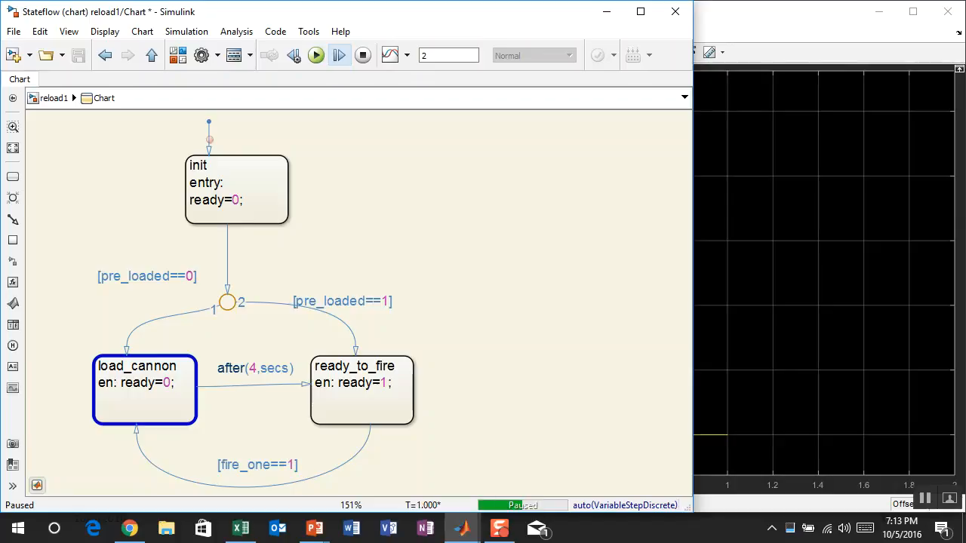
left_click(339, 55)
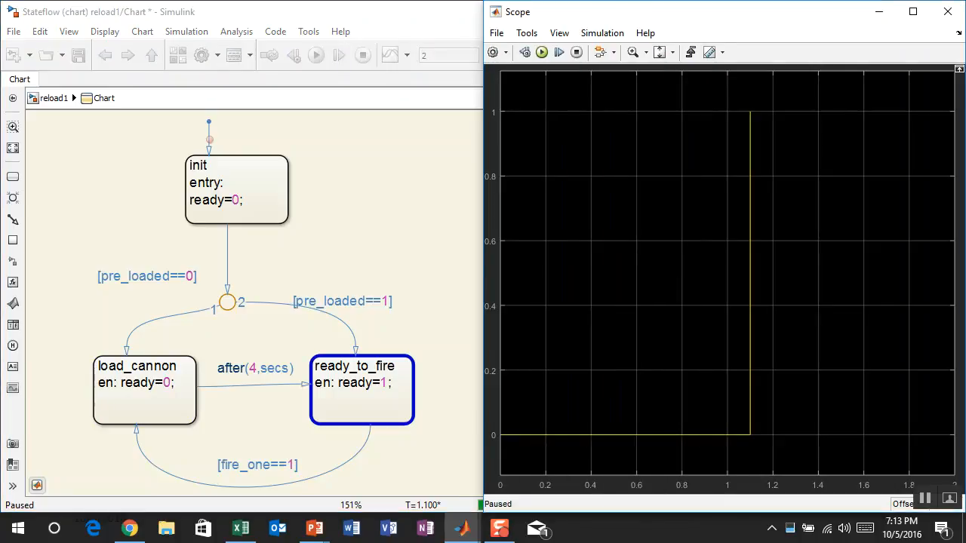
key("super+Left")
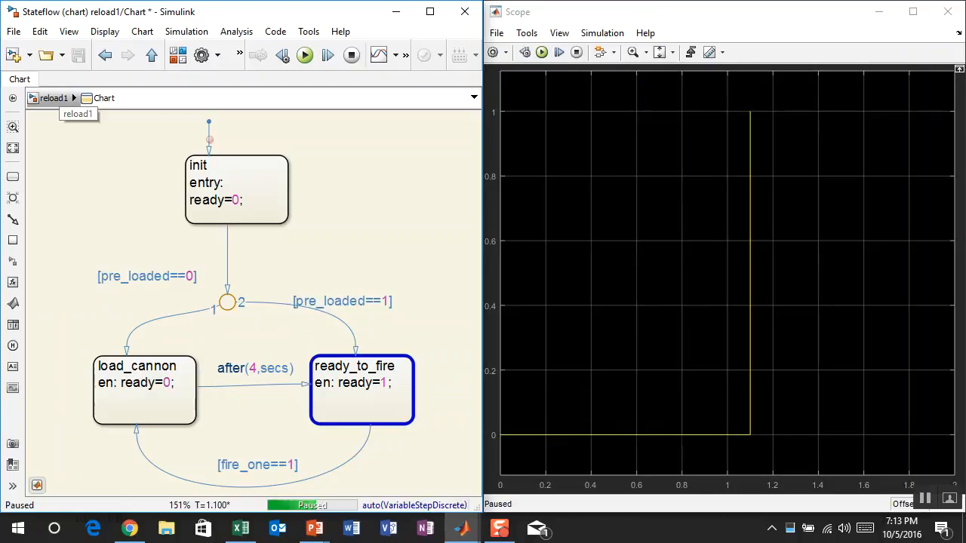
- Return to the reload1 level and review the Counter Limited block's parameters and the Chart's trigger port symbol
left_click(54, 98)
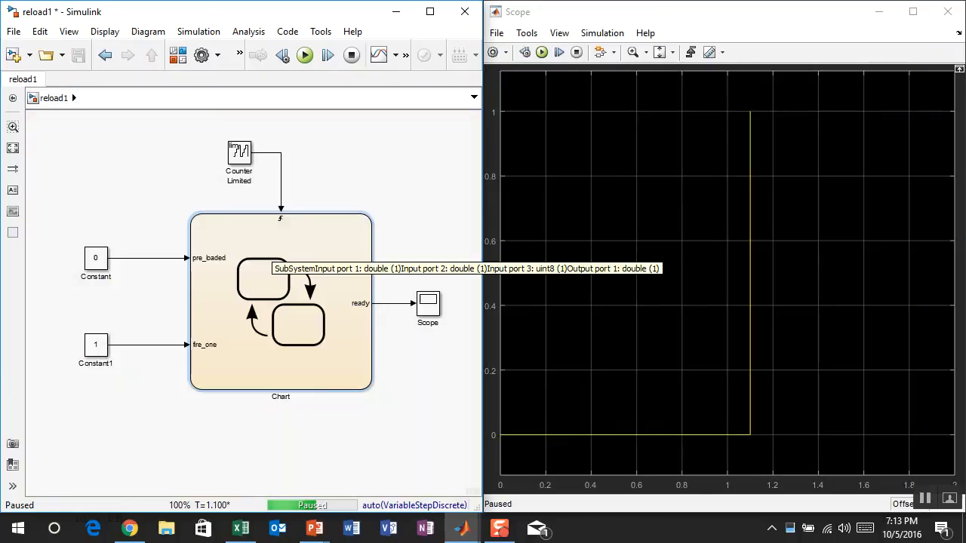
double_click(239, 152)
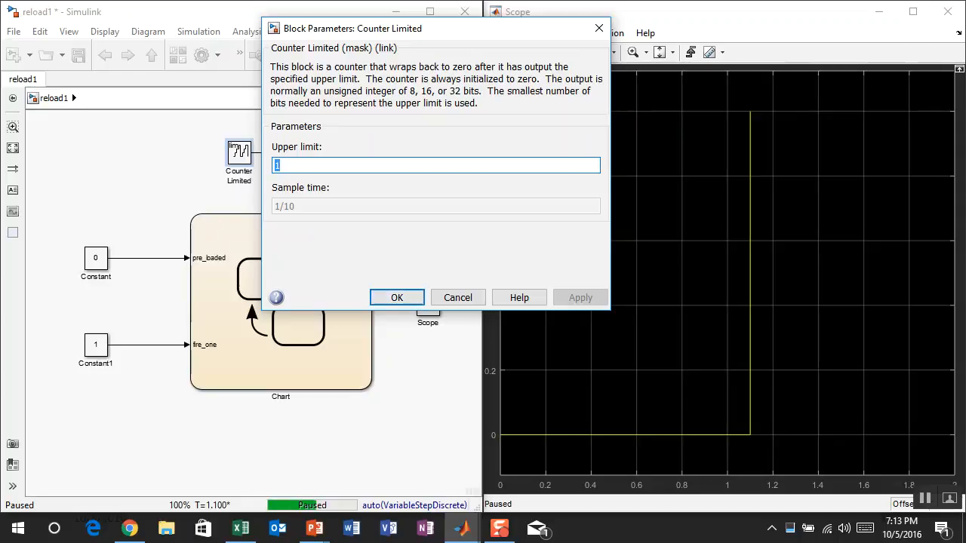
key("Return")
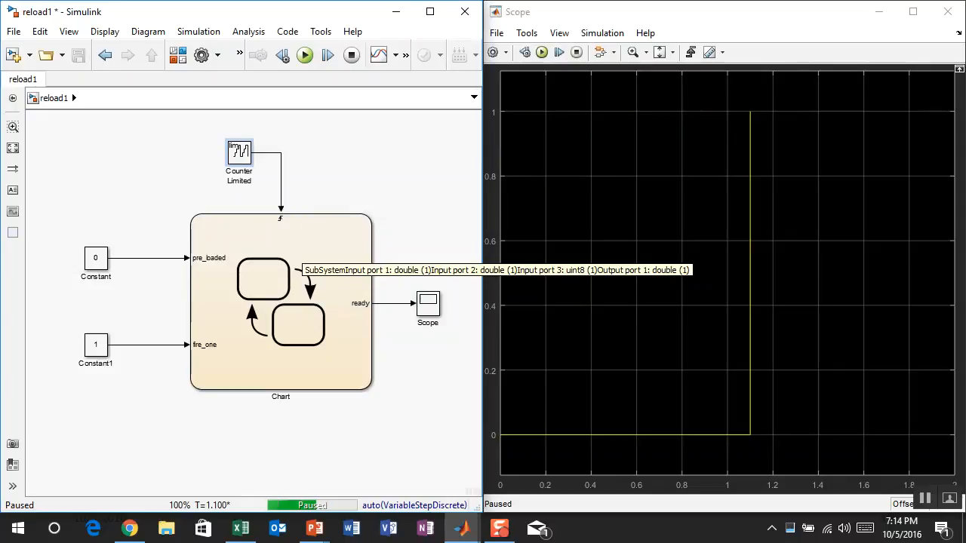
scroll(284, 216, "up", 5)
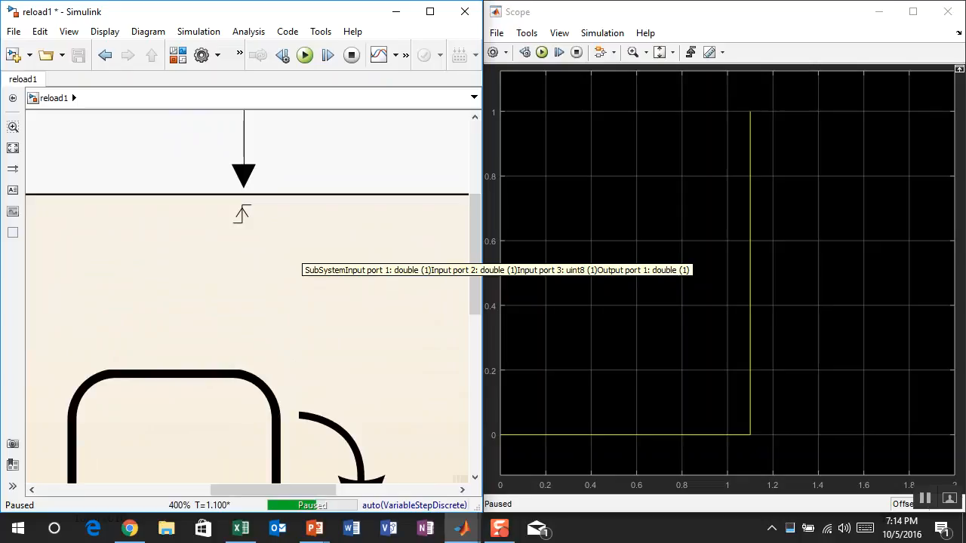
scroll(241, 214, "down", 3)
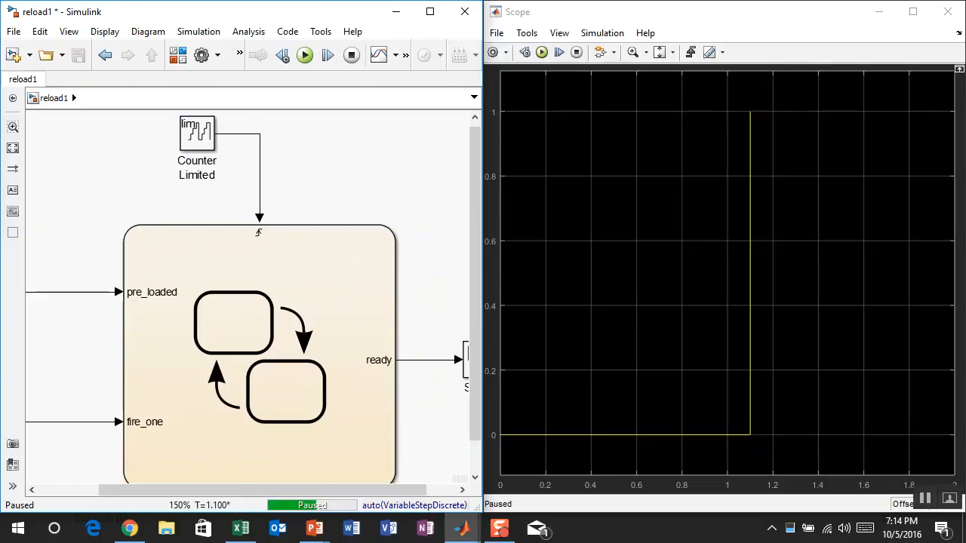
- Inspect the properties of the Chart's secs event in the Model Explorer
left_click(240, 54)
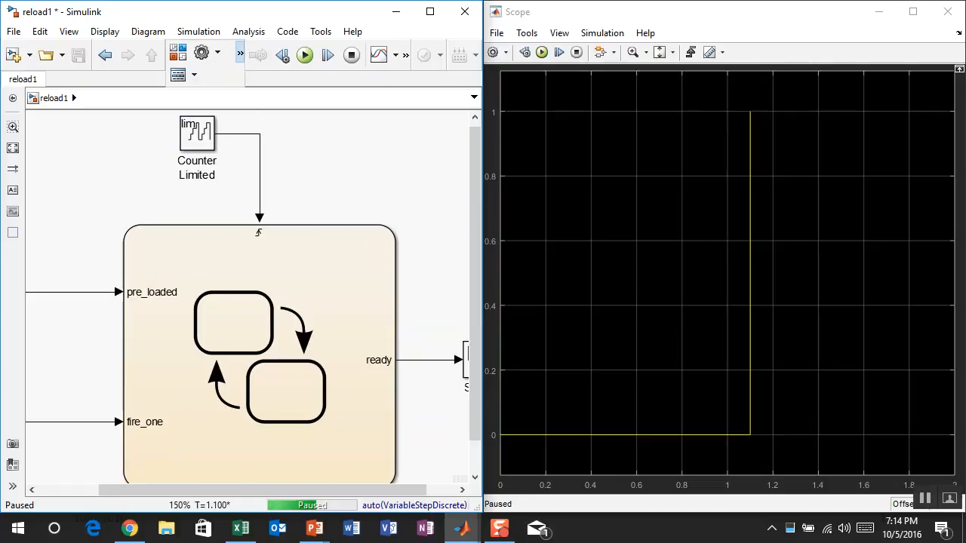
left_click(182, 74)
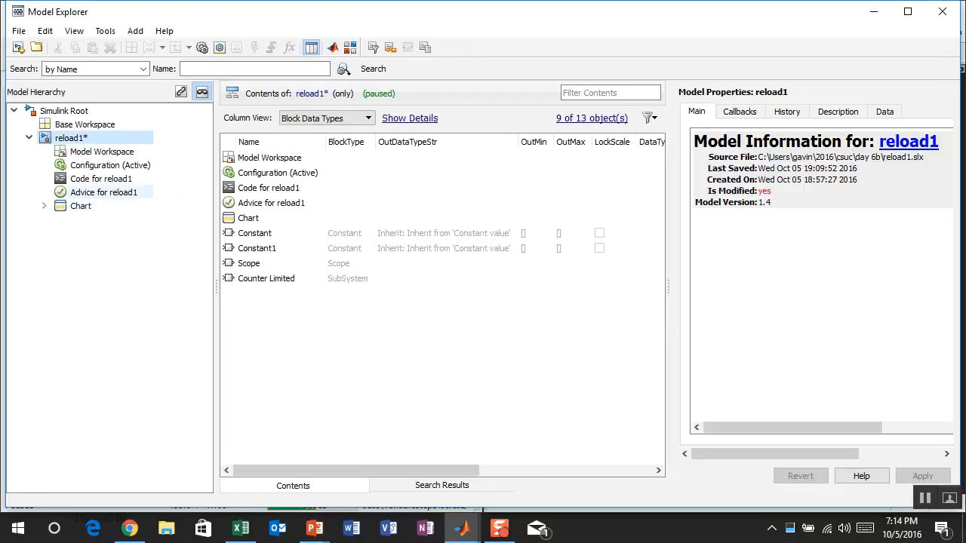
left_click(44, 205)
left_click(80, 206)
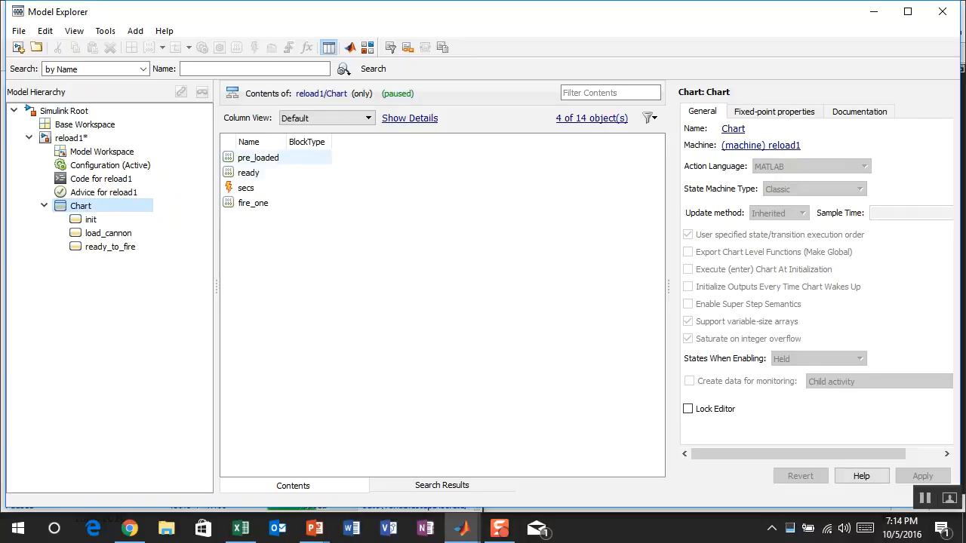
left_click(246, 188)
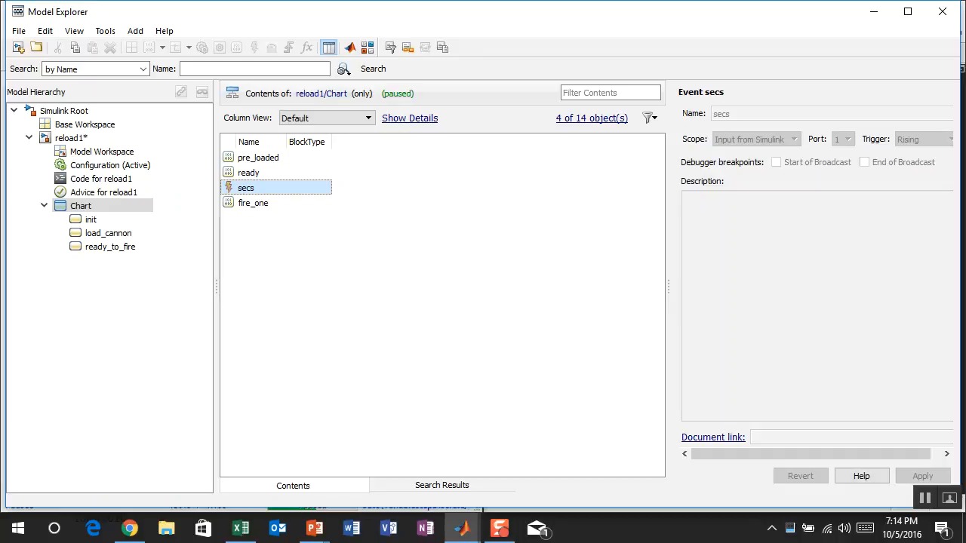
- Stop the simulation and set the secs event's trigger to Either in the Model Explorer
left_click(462, 528)
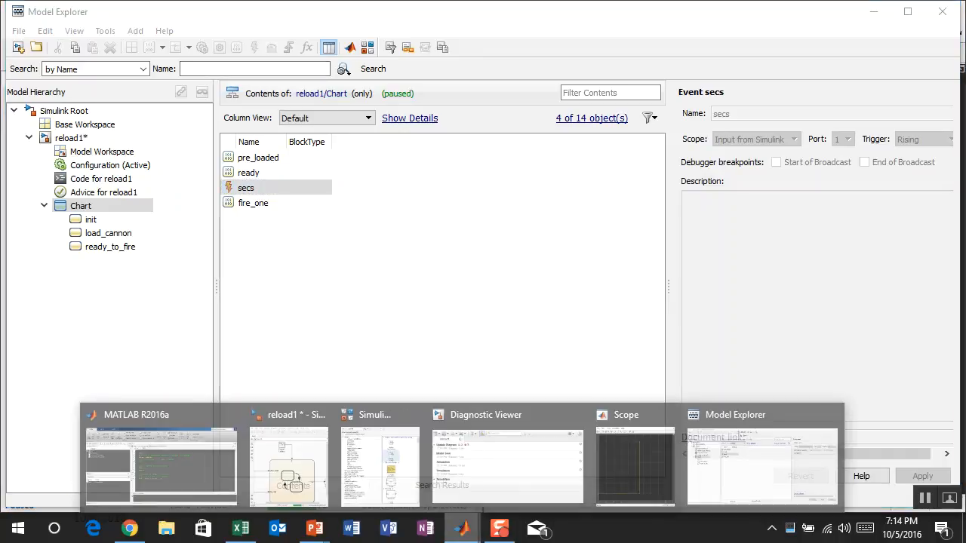
left_click(286, 462)
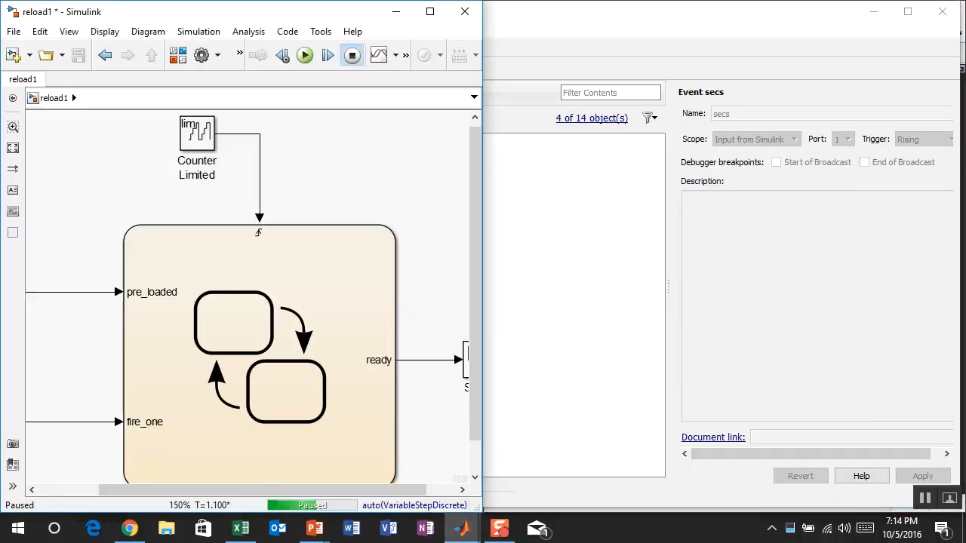
left_click(352, 55)
left_click(573, 15)
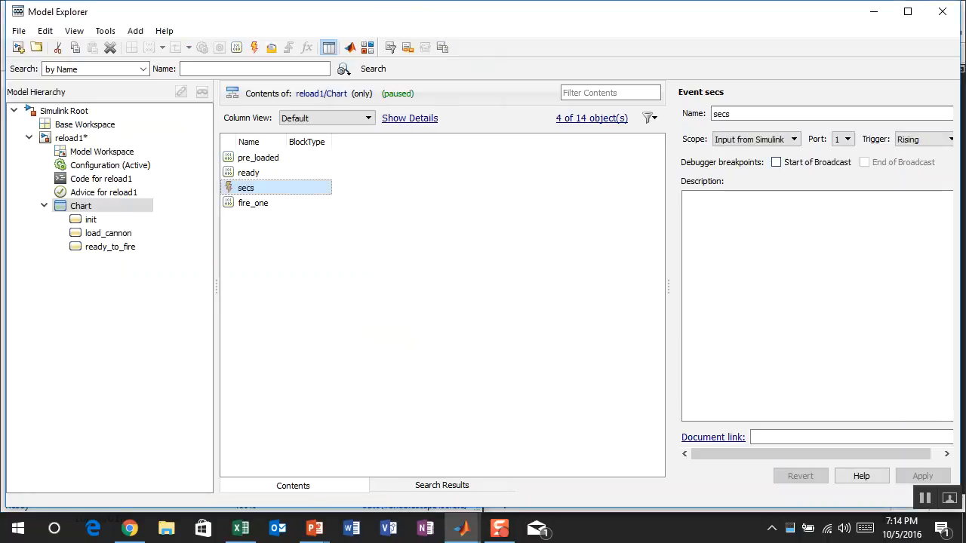
left_click(927, 140)
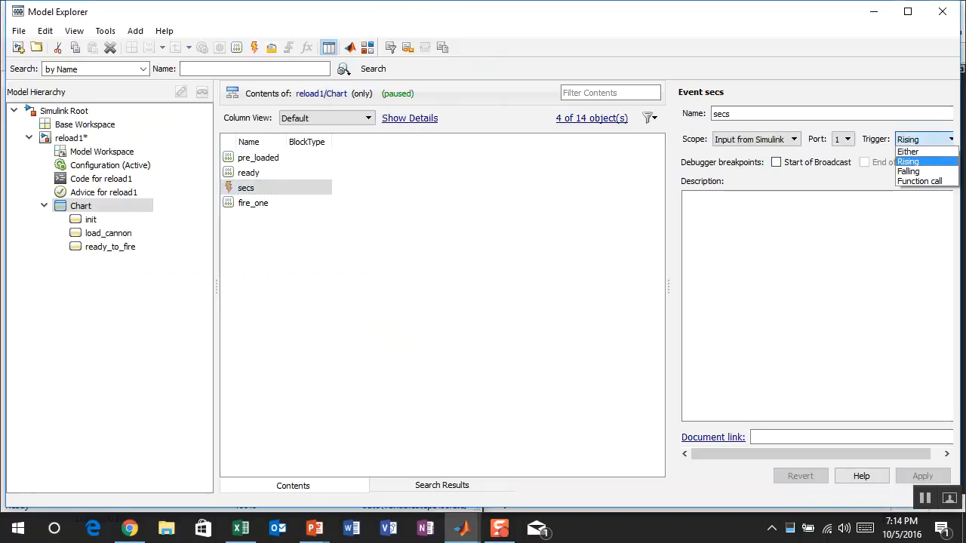
left_click(913, 152)
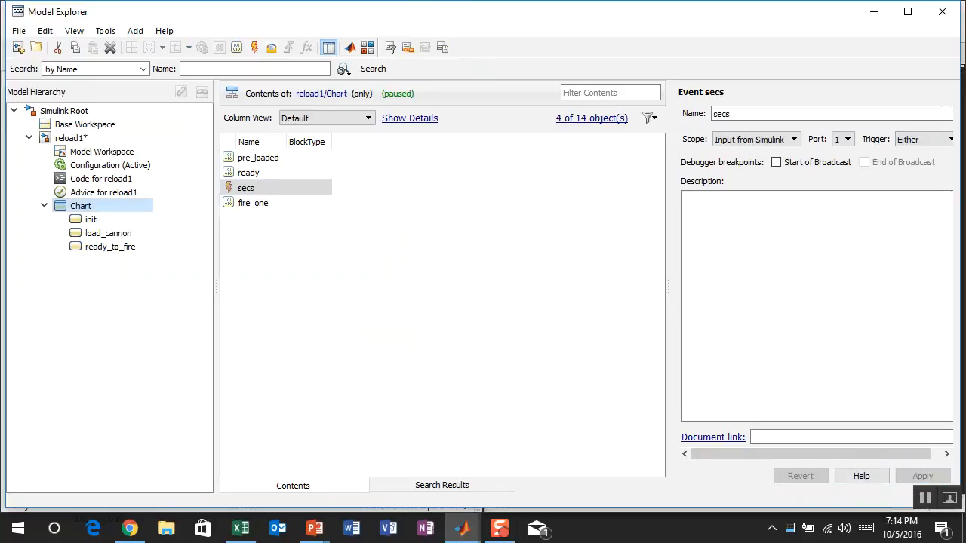
left_click(943, 11)
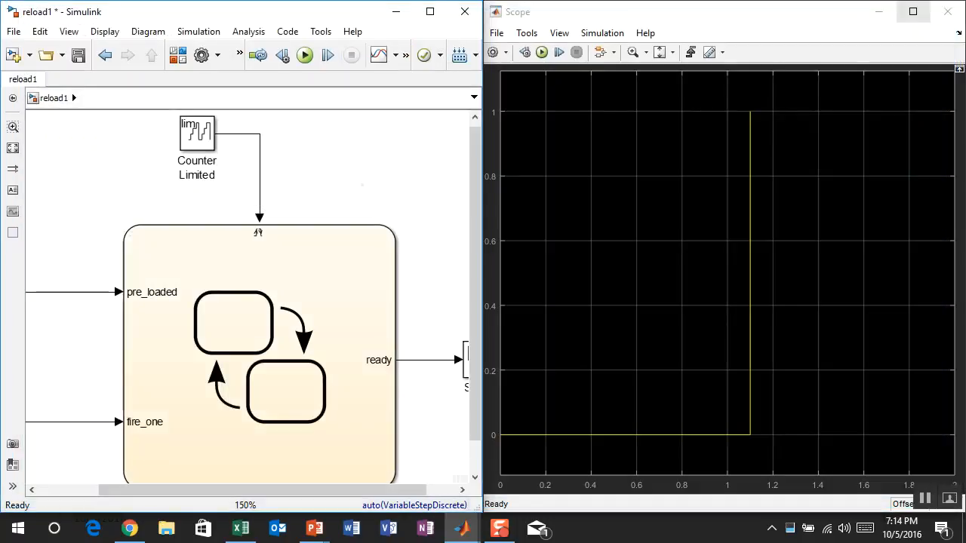
- Rerun the simulation to the breakpoint and step it forward until the ready_to_fire state is active
left_click(305, 55)
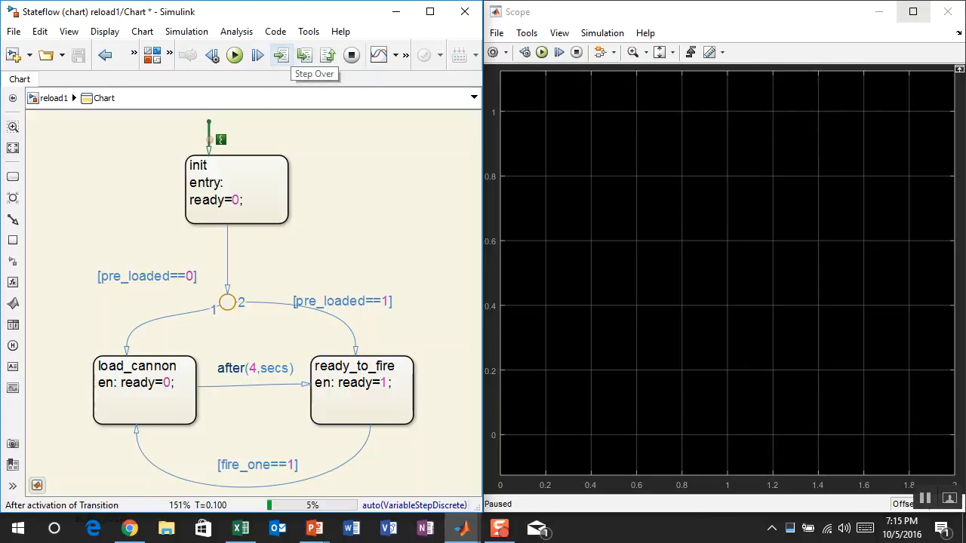
left_click(257, 55)
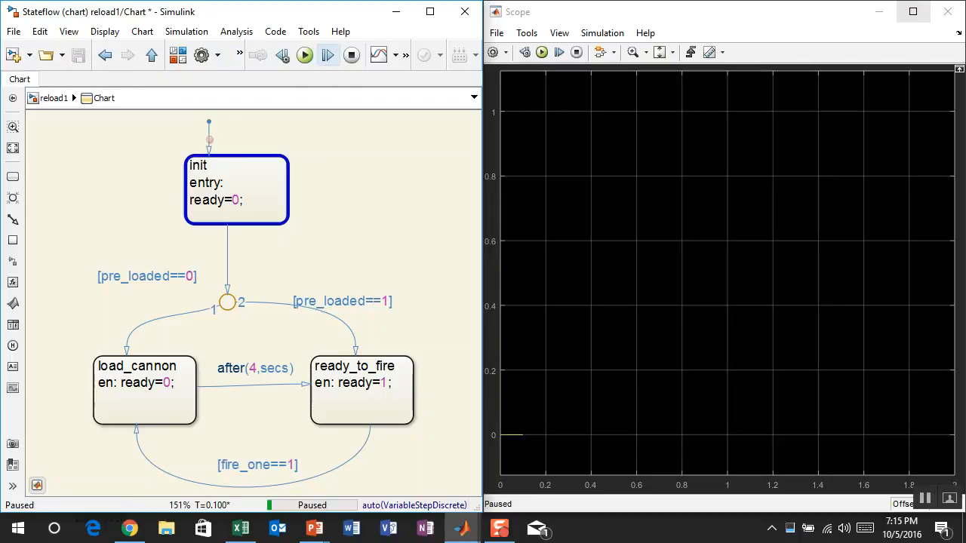
left_click(327, 54)
left_click(327, 54)
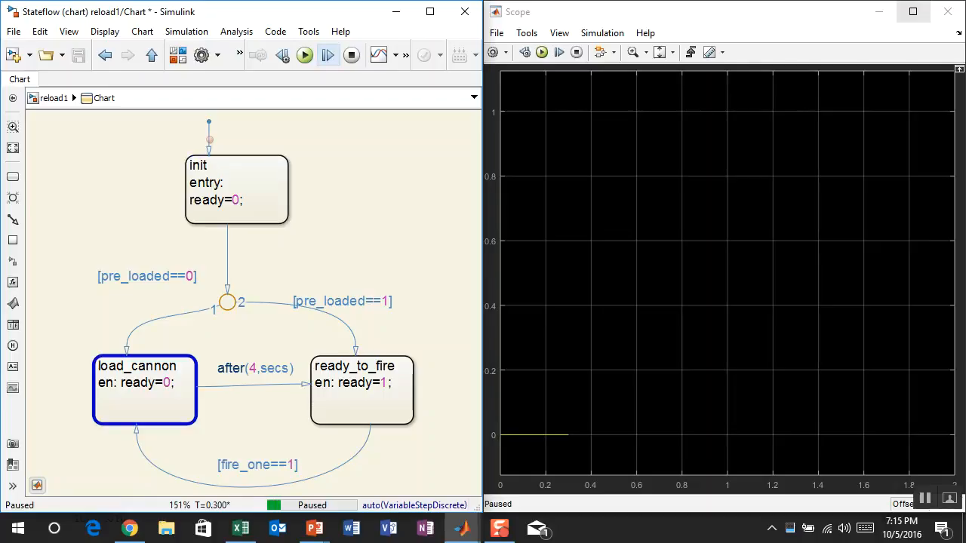
left_click(328, 54)
left_click(328, 54)
left_click(327, 55)
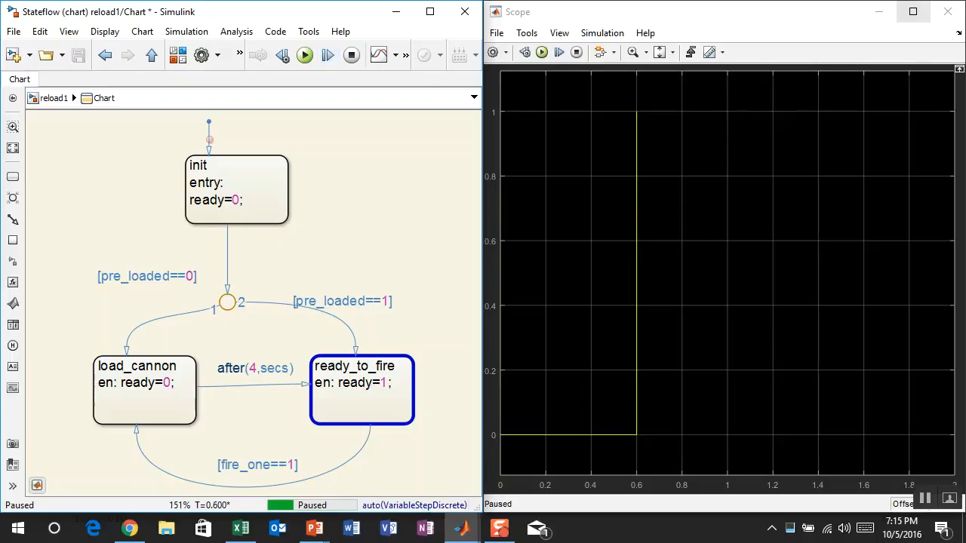
- Widen the chart window and check the secs event's trigger setting in the Model Explorer
left_click_drag(482, 151, 518, 151)
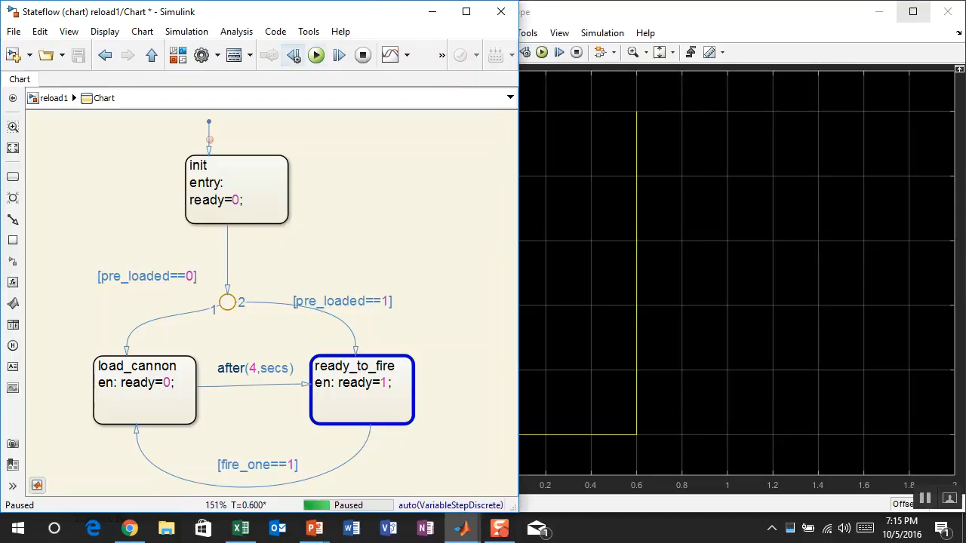
left_click(235, 55)
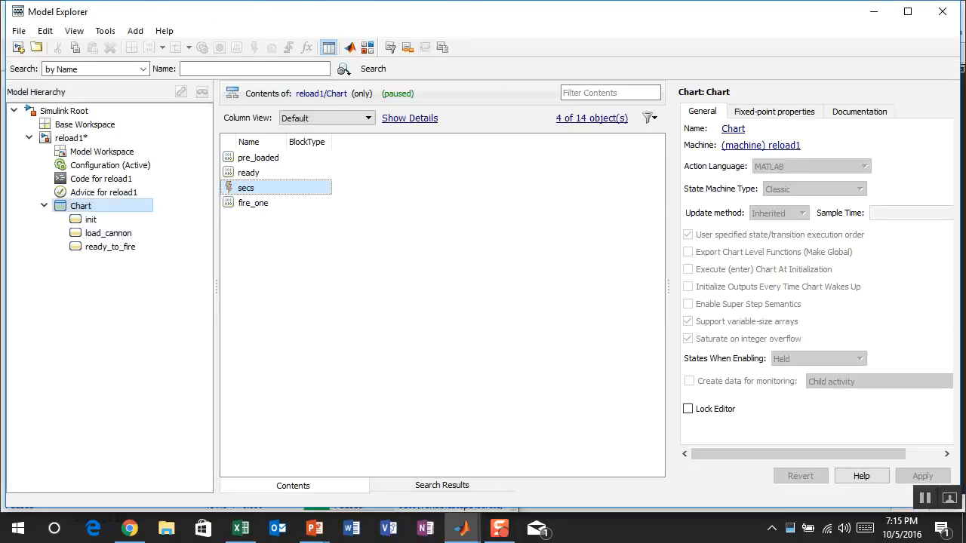
left_click(246, 188)
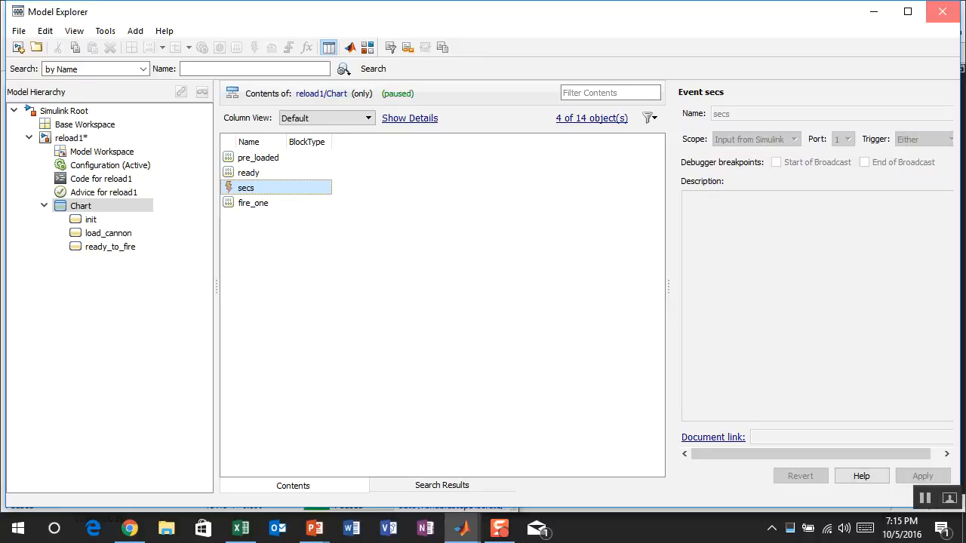
- Close the Model Explorer and step the paused simulation through load_cannon until ready_to_fire is active again
left_click(942, 12)
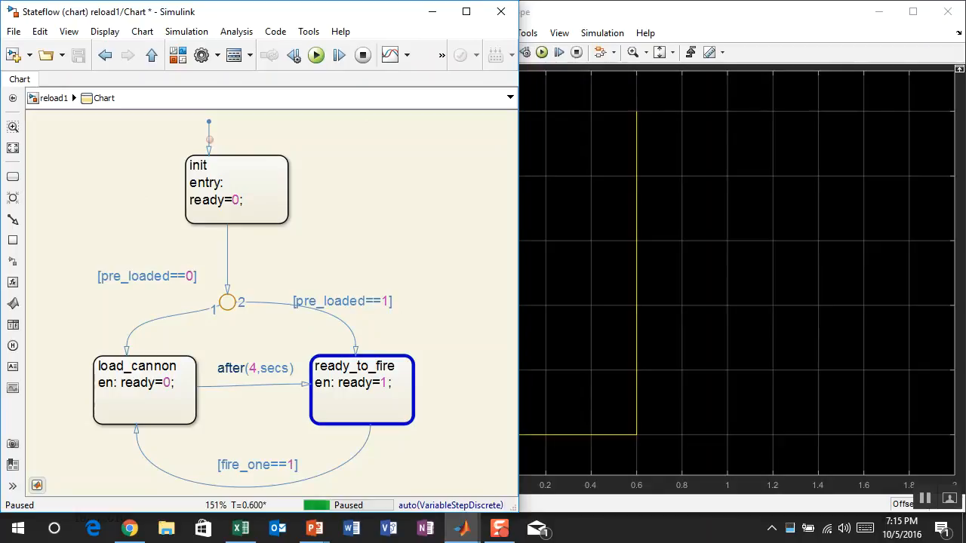
mouse_move(373, 380)
mouse_move(145, 382)
left_click(339, 55)
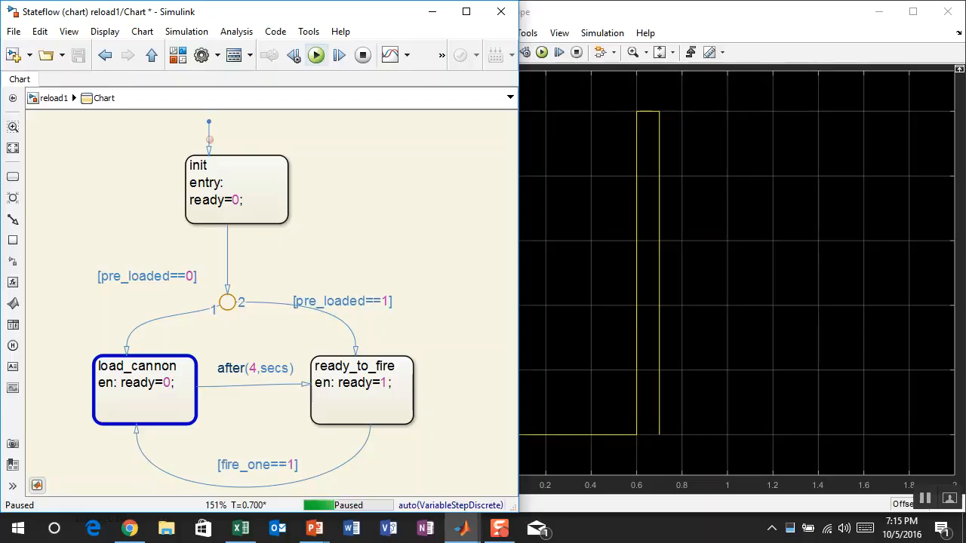
left_click(339, 56)
left_click(339, 55)
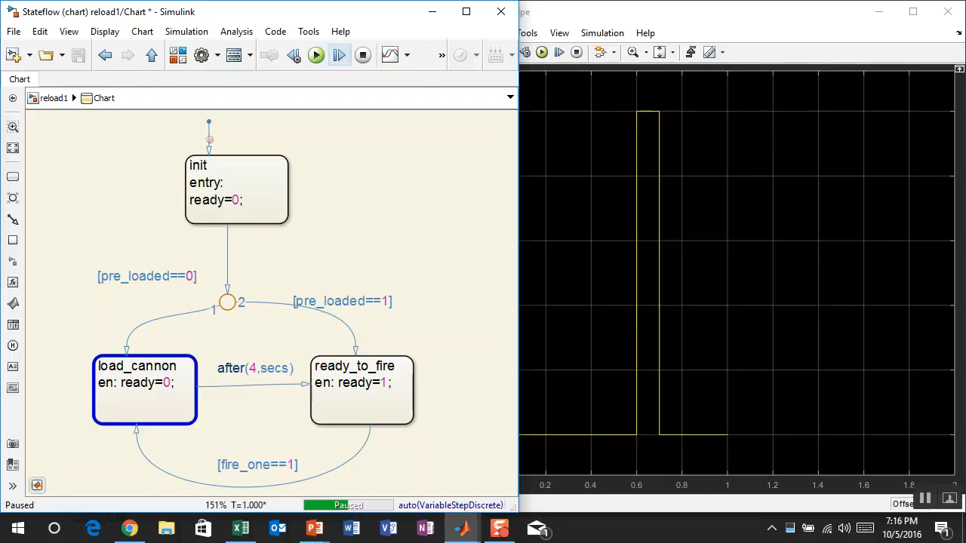
left_click(339, 55)
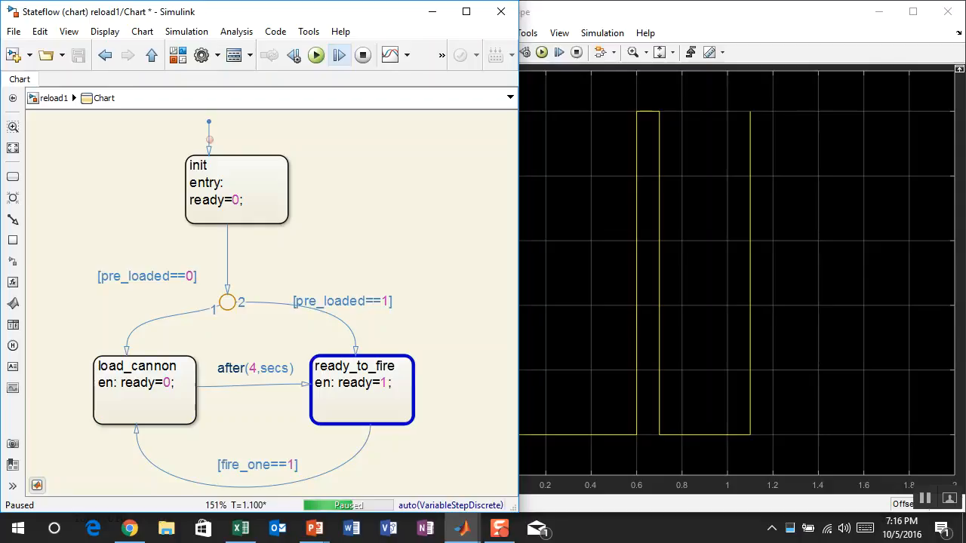
- Step the simulation on to T=1.5, watching the ready output in the Scope, and stop the simulation
left_click(339, 56)
left_click(339, 55)
left_click(338, 55)
left_click(339, 55)
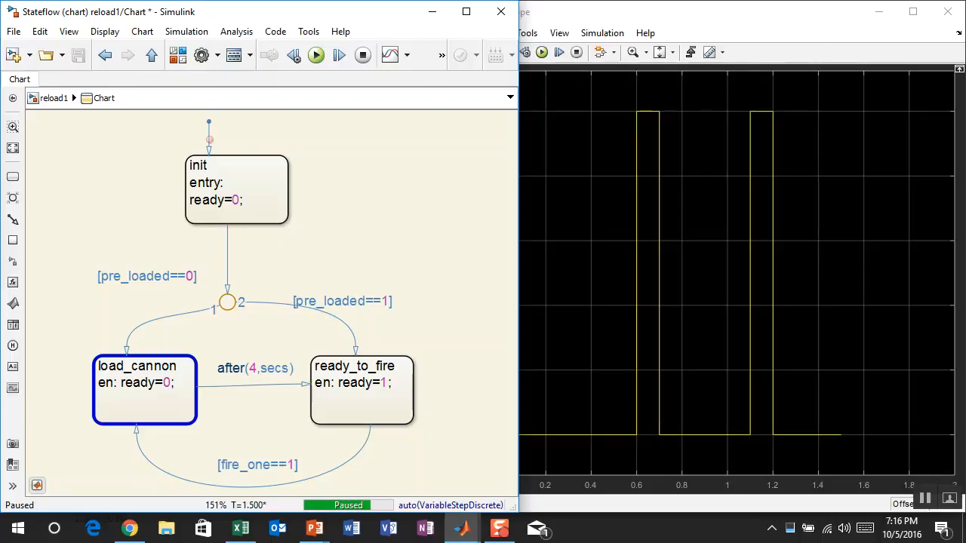
mouse_move(248, 200)
left_click(363, 55)
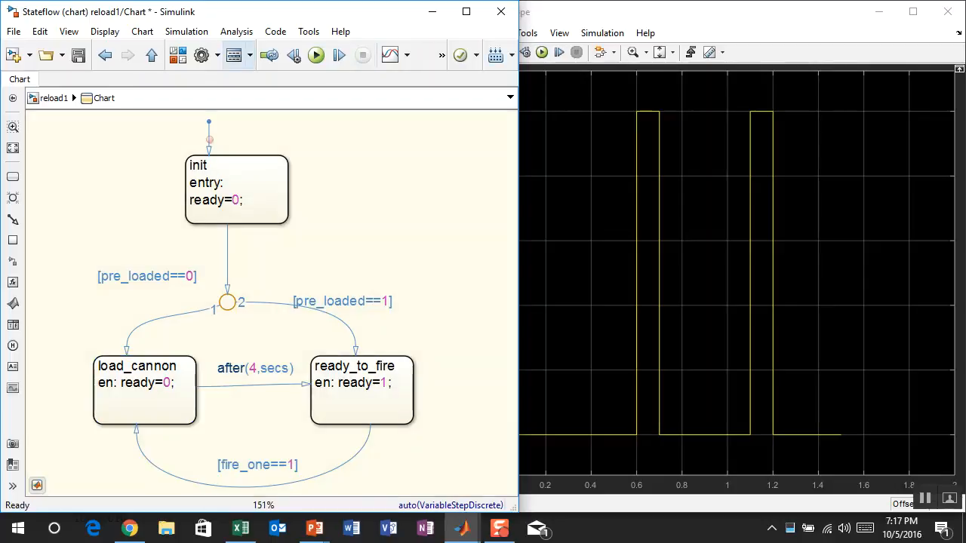
- Check the update method options of the reload1 Chart in the Model Explorer, keep Inherited, and close the explorer
left_click(233, 55)
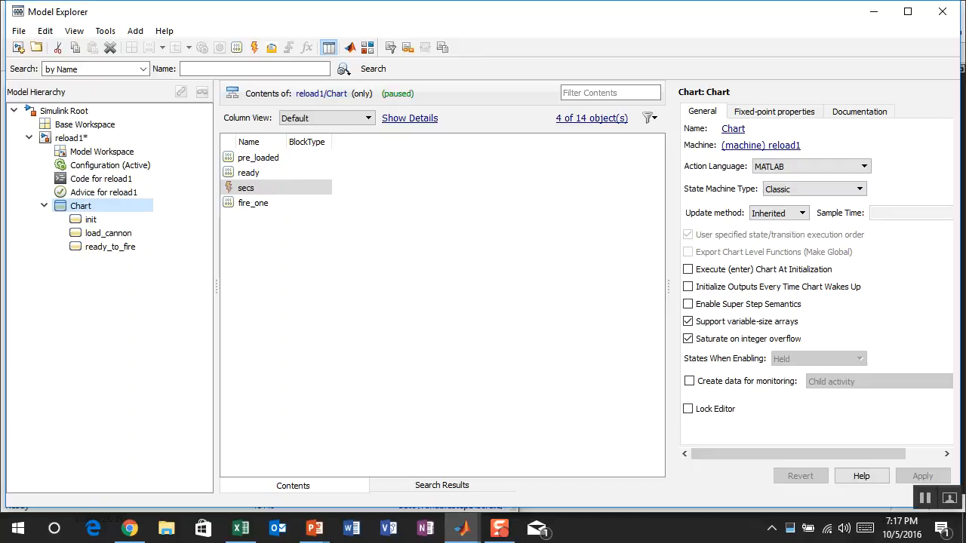
left_click(801, 214)
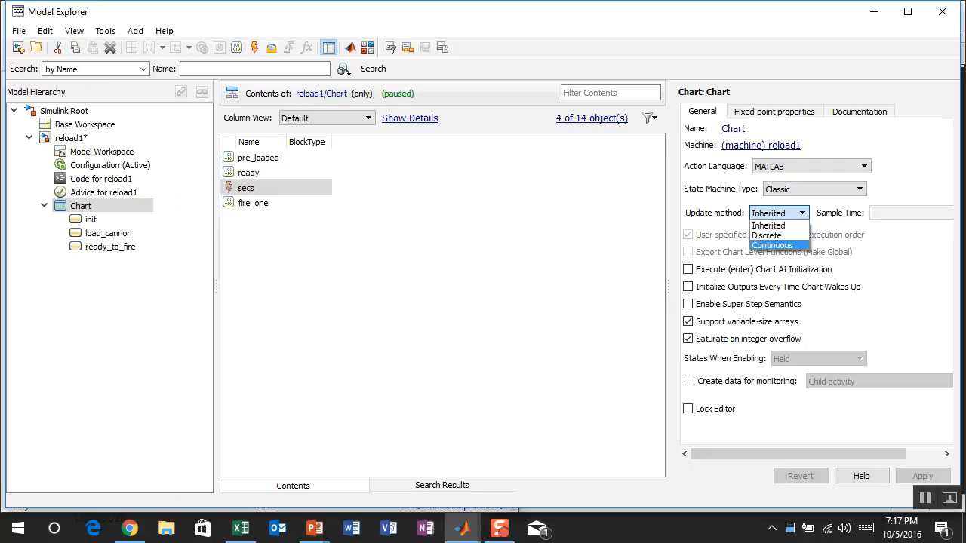
left_click(774, 226)
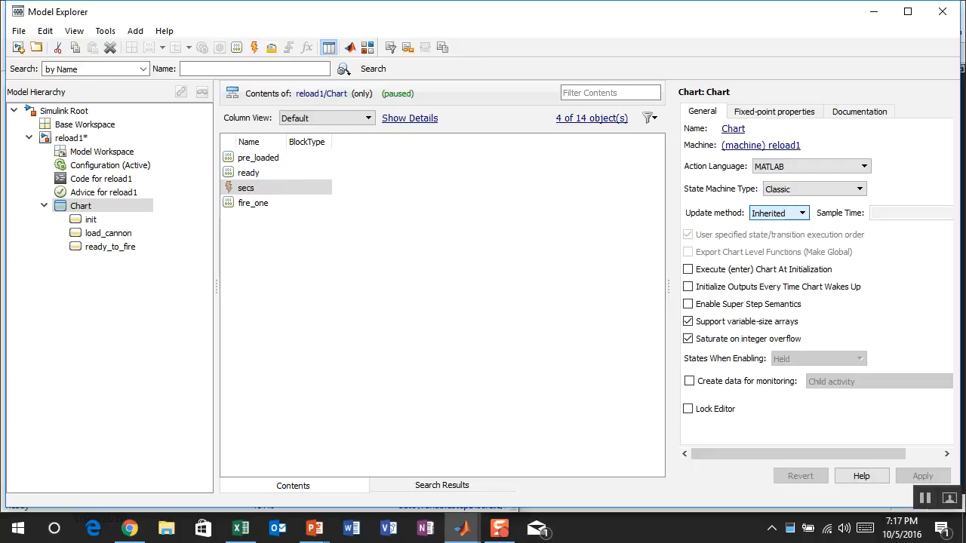
left_click(941, 11)
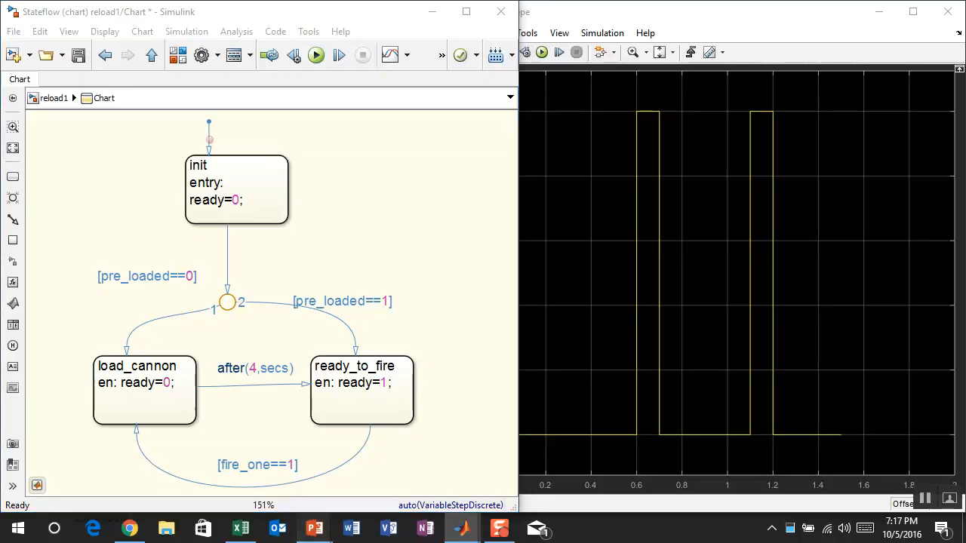
- Switch to the PowerPoint slide show and advance to the "Discrete-time intervals of states" slide
mouse_move(314, 528)
left_click(395, 457)
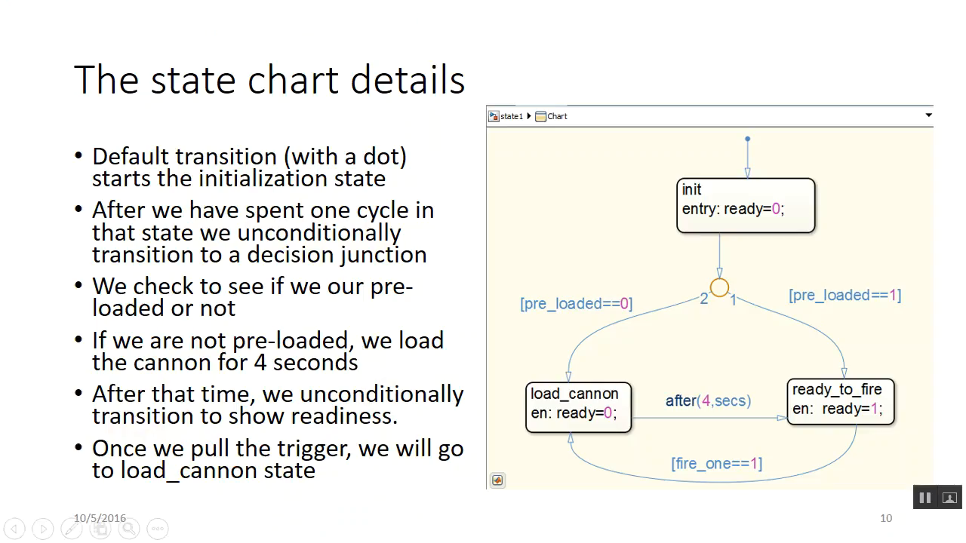
key("Right")
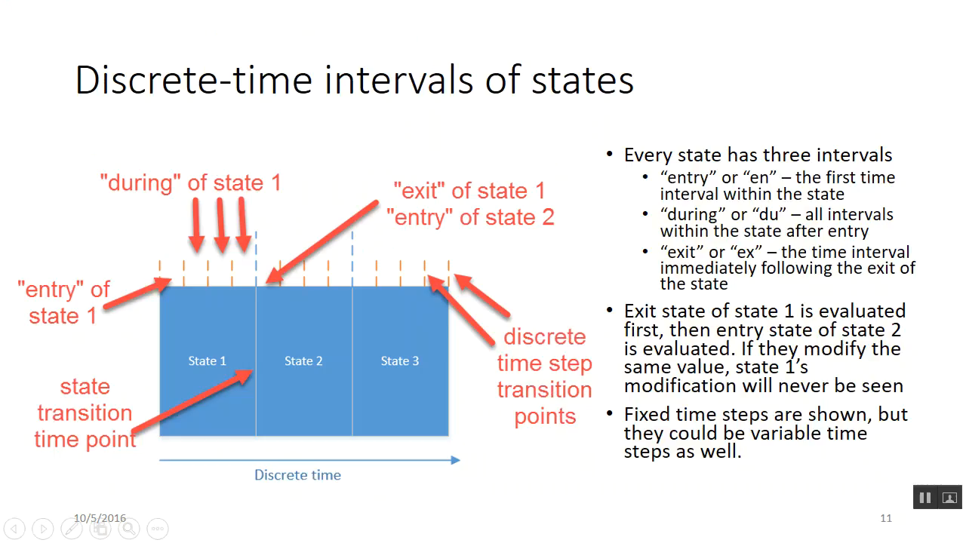
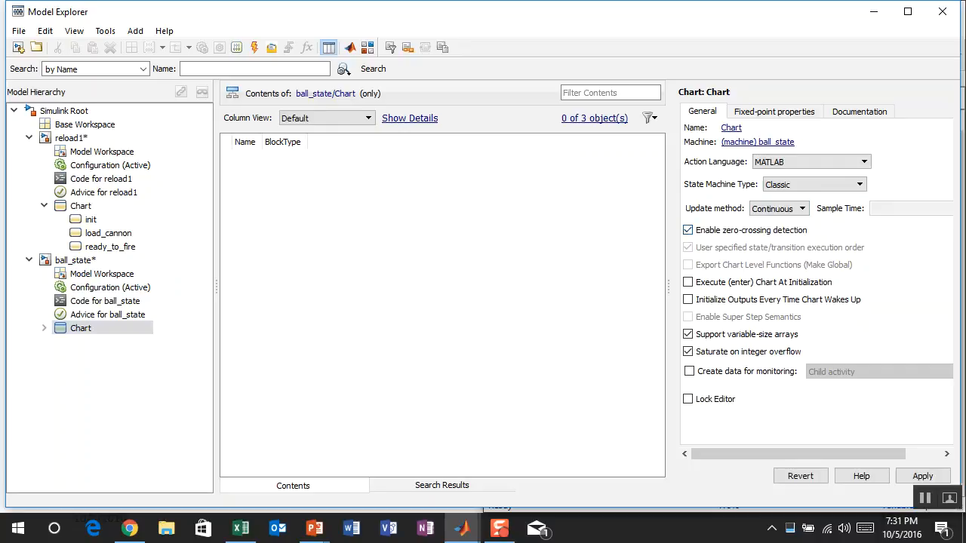
- Open the falling state's properties under ball_state's Chart, applying the Chart's pending Continuous update method and zero-crossing settings
left_click(45, 328)
left_click(96, 342)
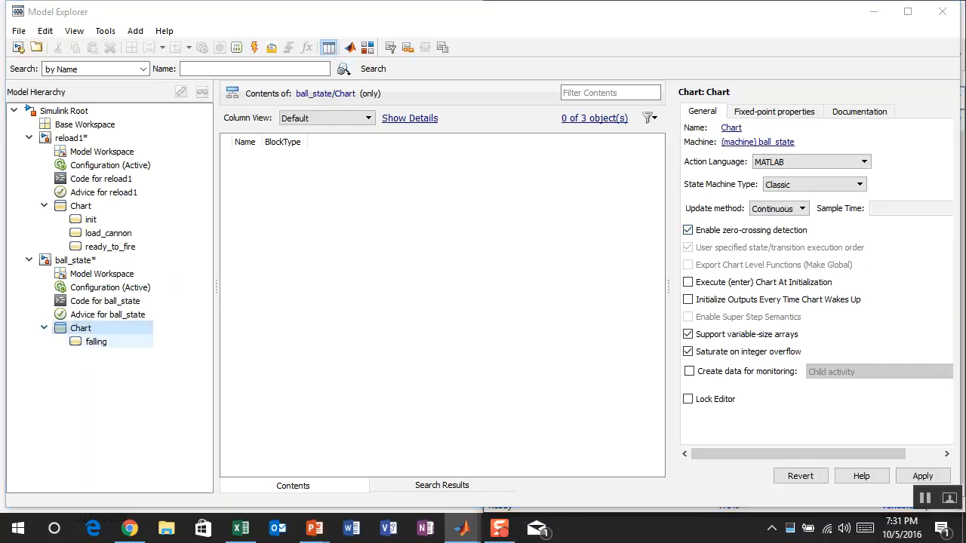
left_click(516, 293)
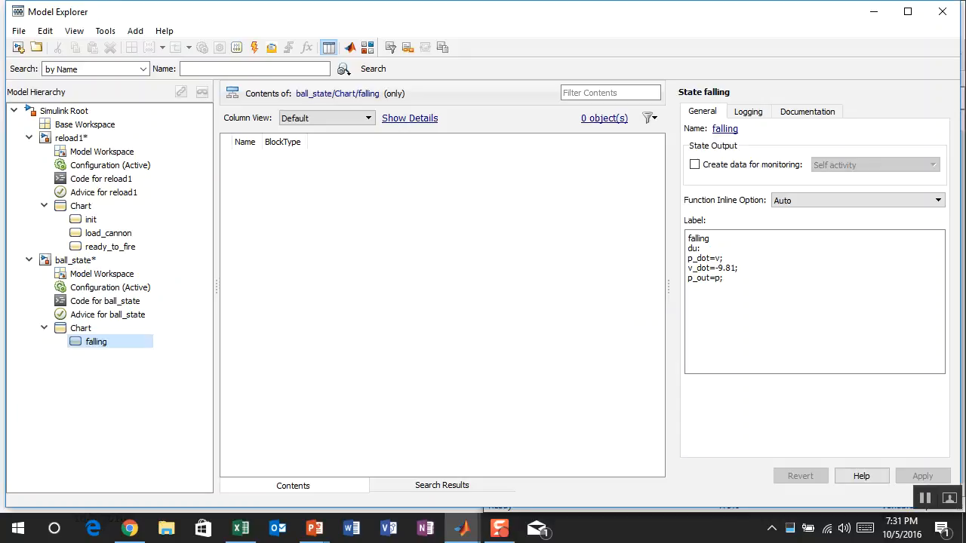
- Update the ball_state chart, create p_out as output and v and p as local data, excluding p_dot and v_dot, and save
key("alt+Tab")
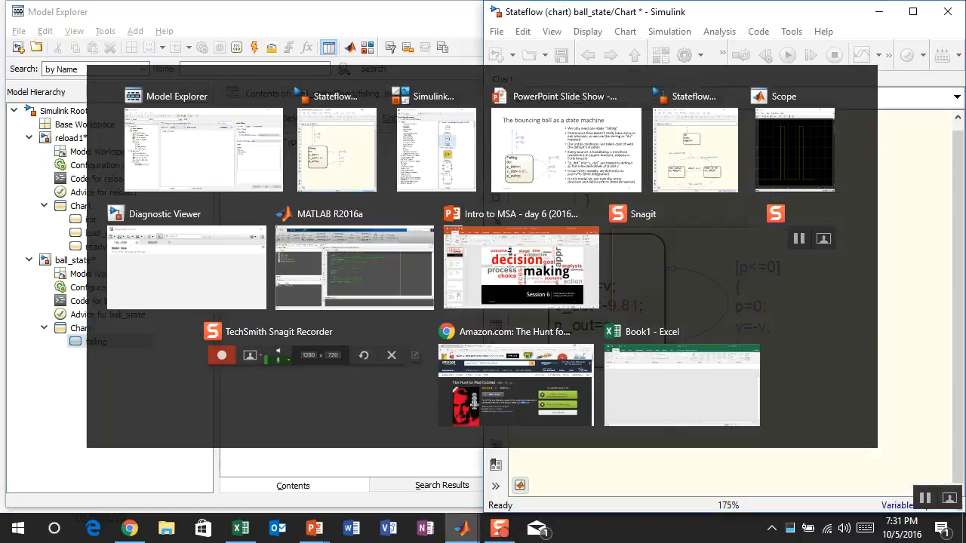
key("ctrl+d")
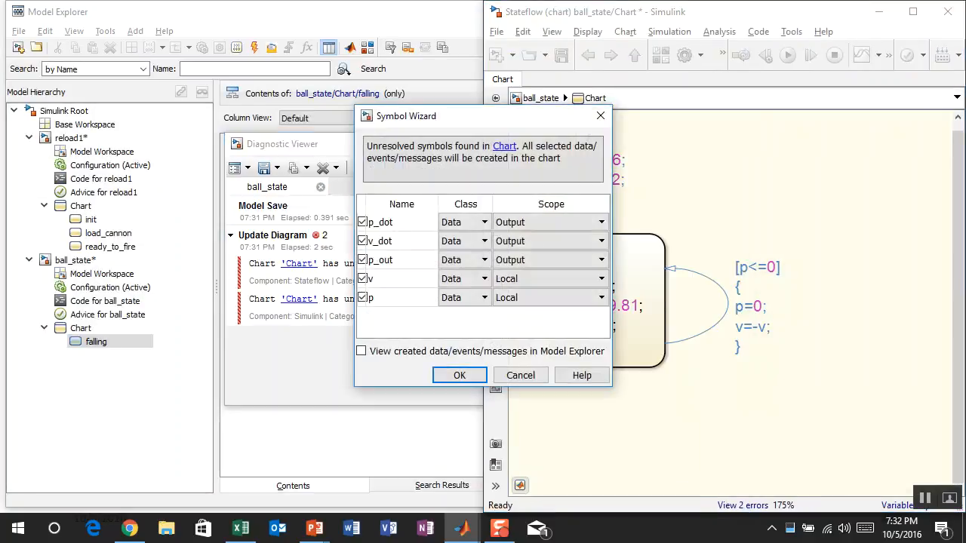
left_click(362, 240)
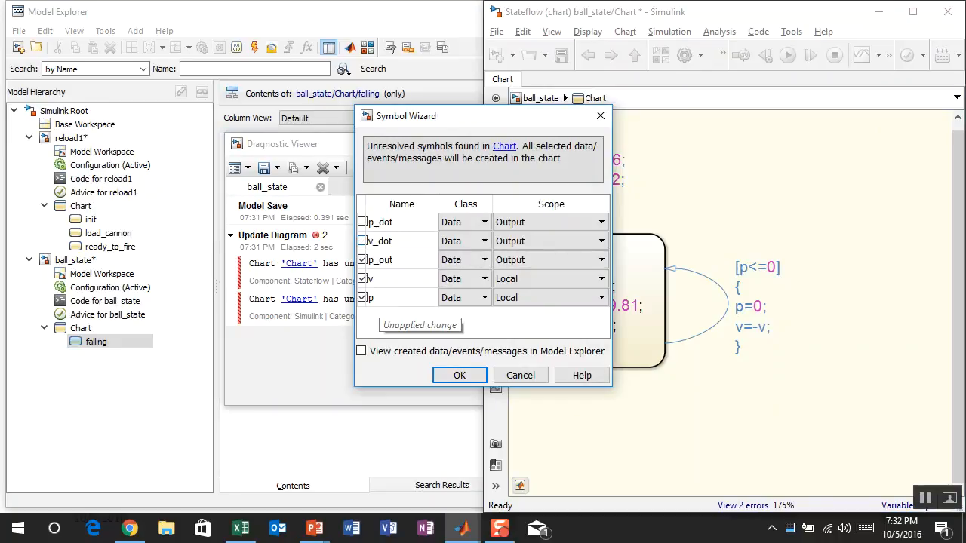
left_click(459, 375)
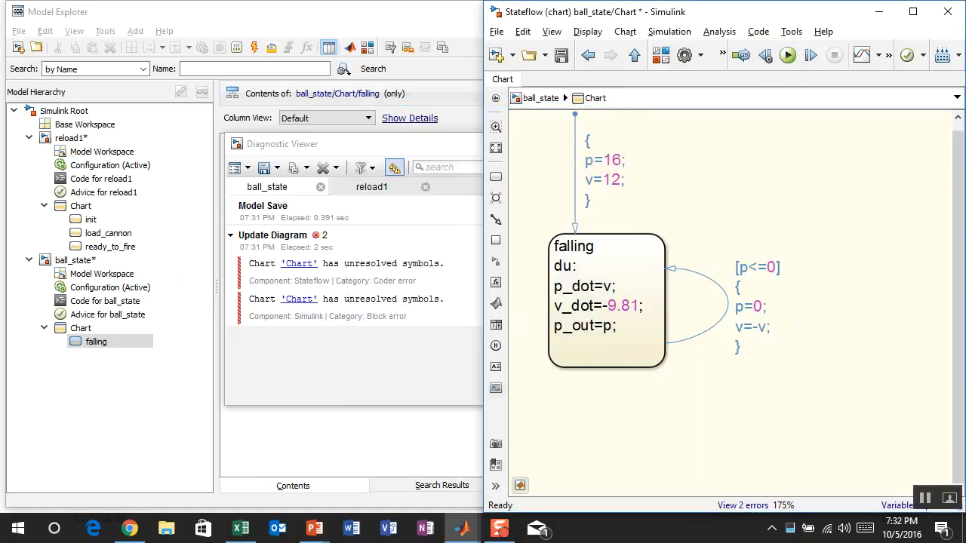
key("ctrl+s")
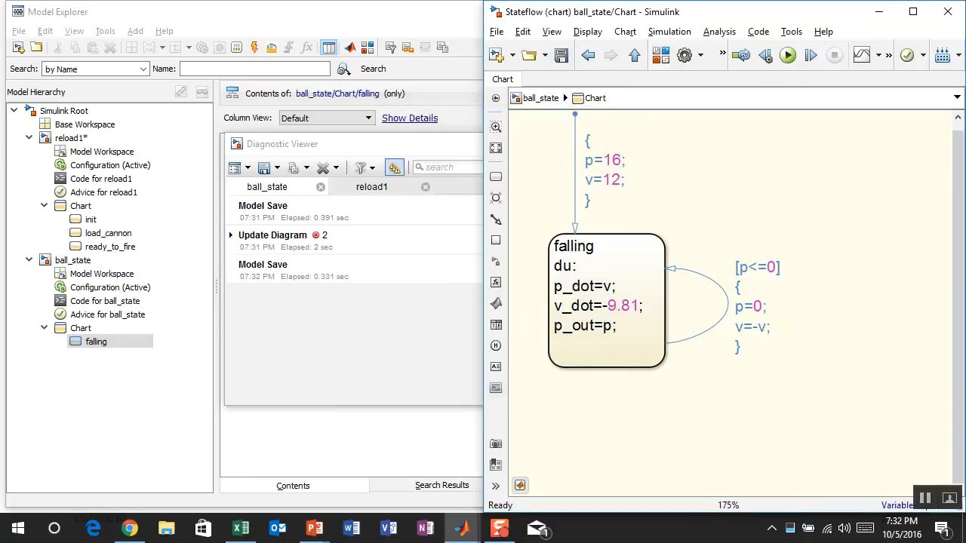
left_click_drag(701, 301, 772, 345)
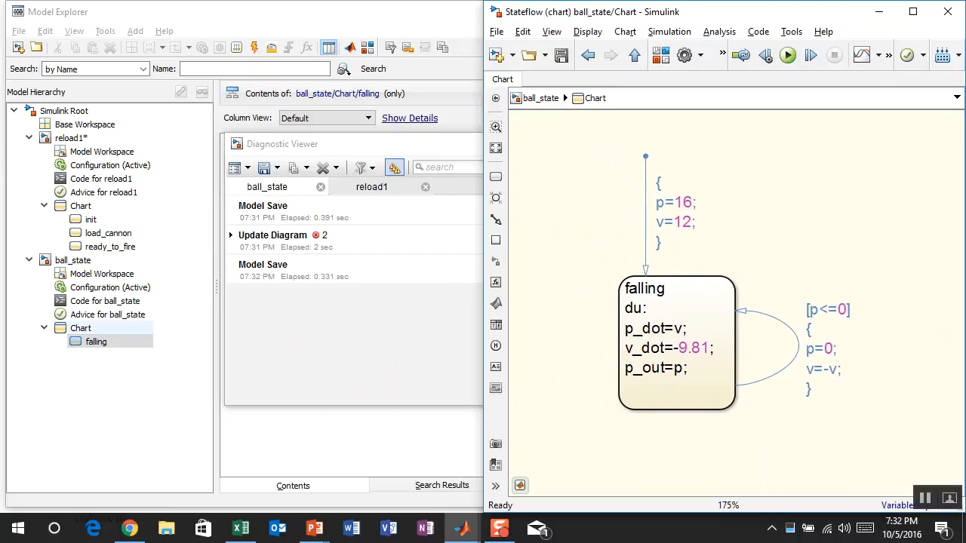
- Set the update method of ball_state's local data p to Continuous in the Model Explorer and apply it
left_click(80, 328)
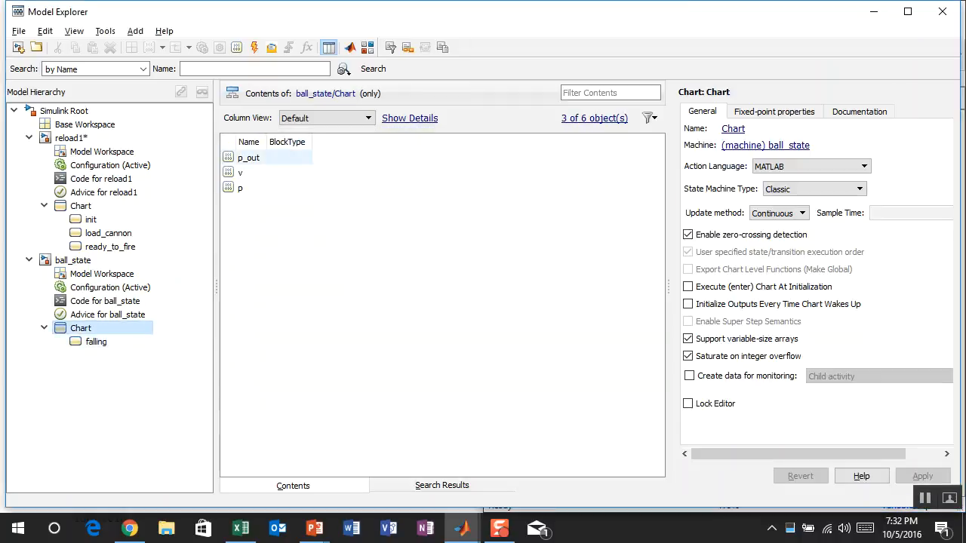
left_click(241, 188)
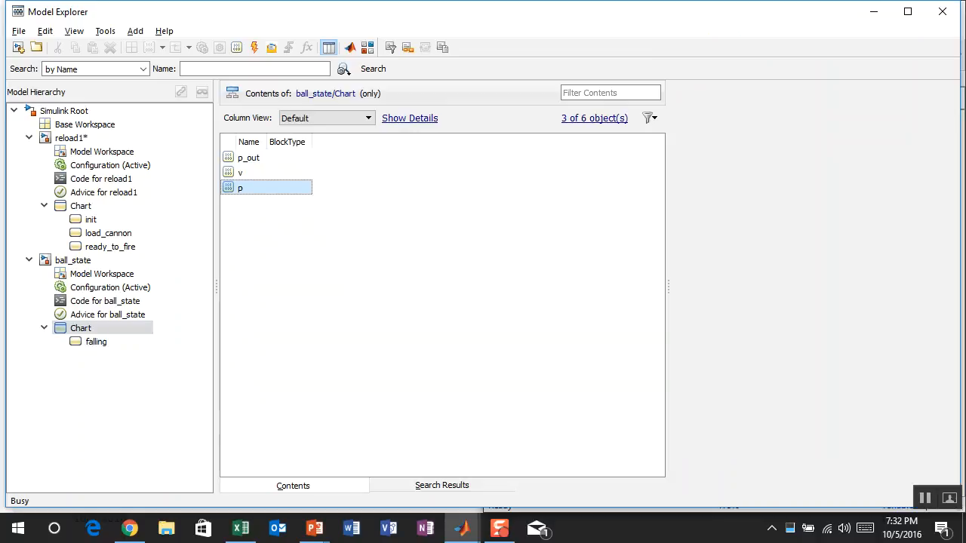
left_click(803, 169)
key("Return")
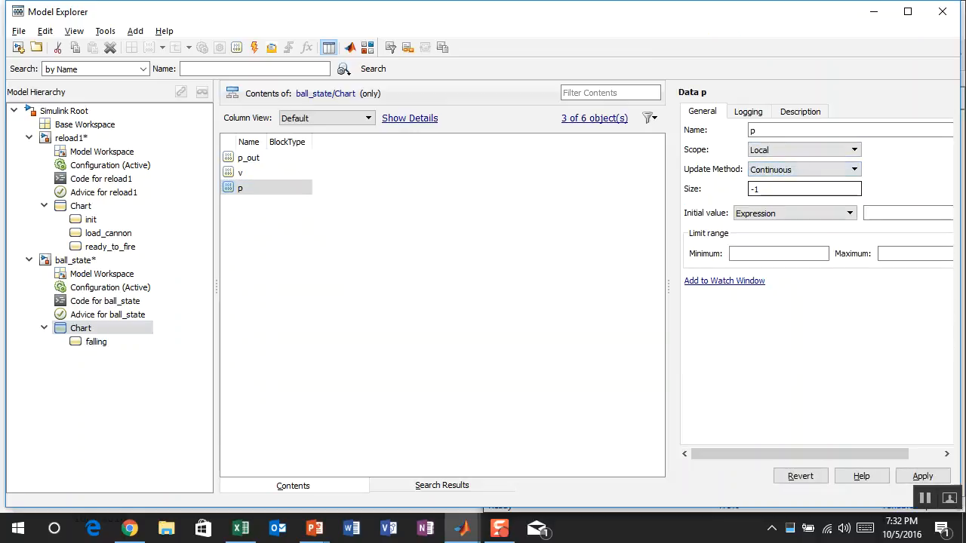
left_click(240, 173)
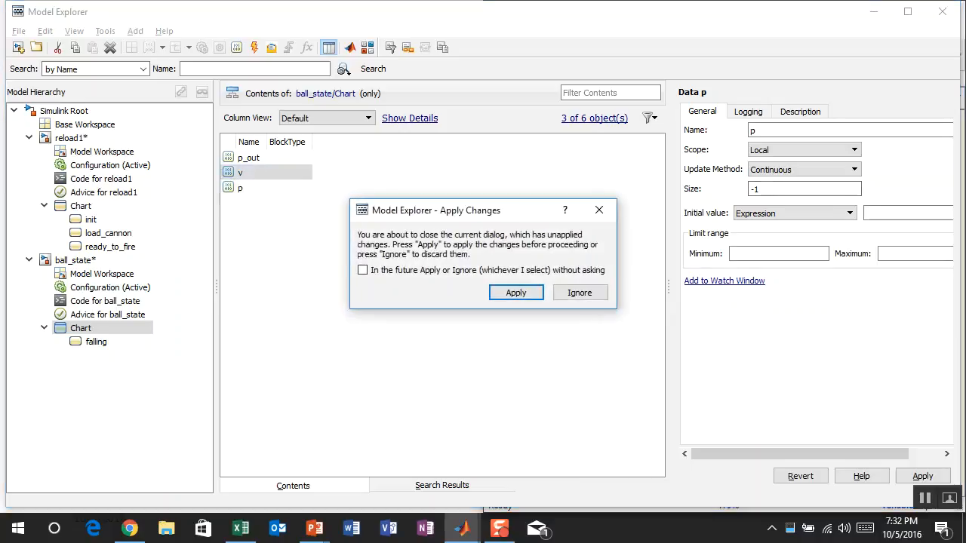
left_click(516, 292)
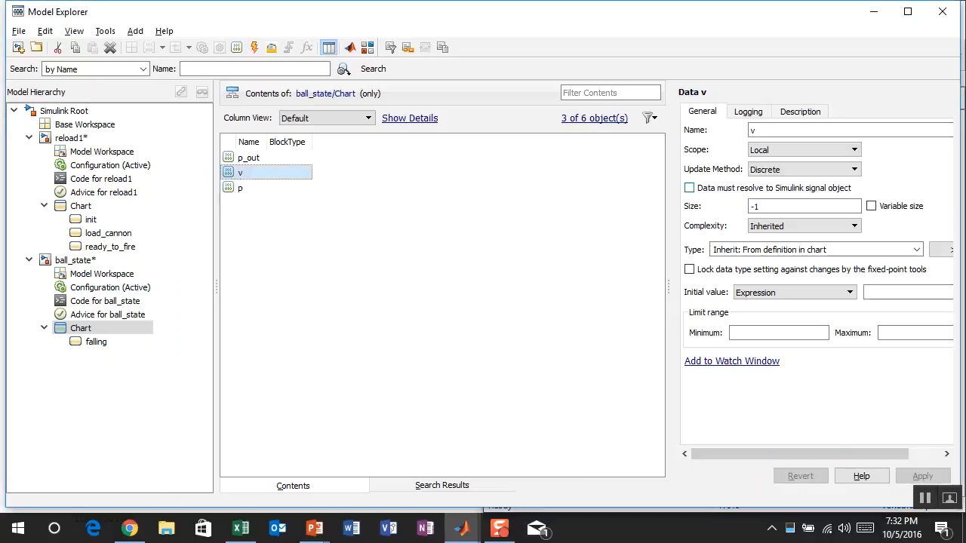
- Set the update method of local data v to Continuous, apply it, and recheck the properties of p
left_click(821, 170)
left_click(804, 192)
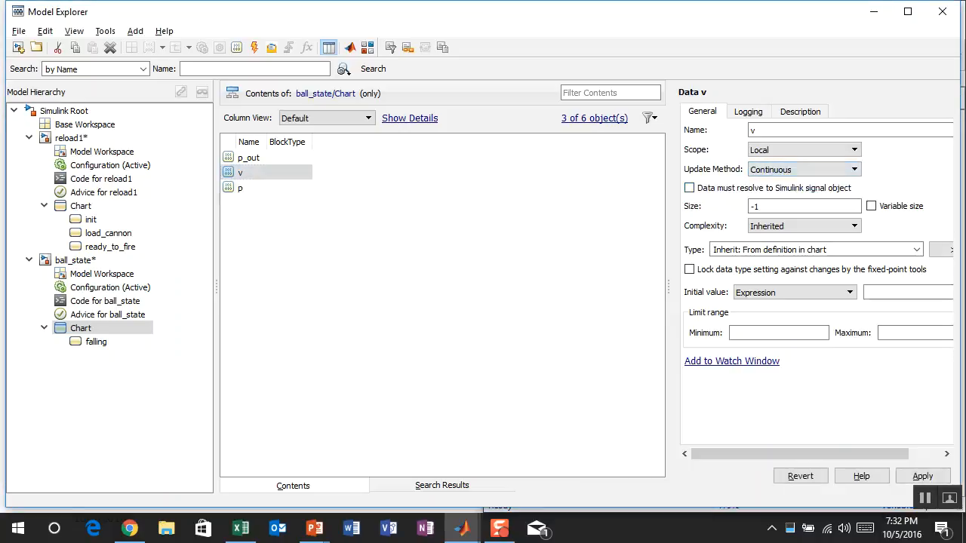
left_click(921, 476)
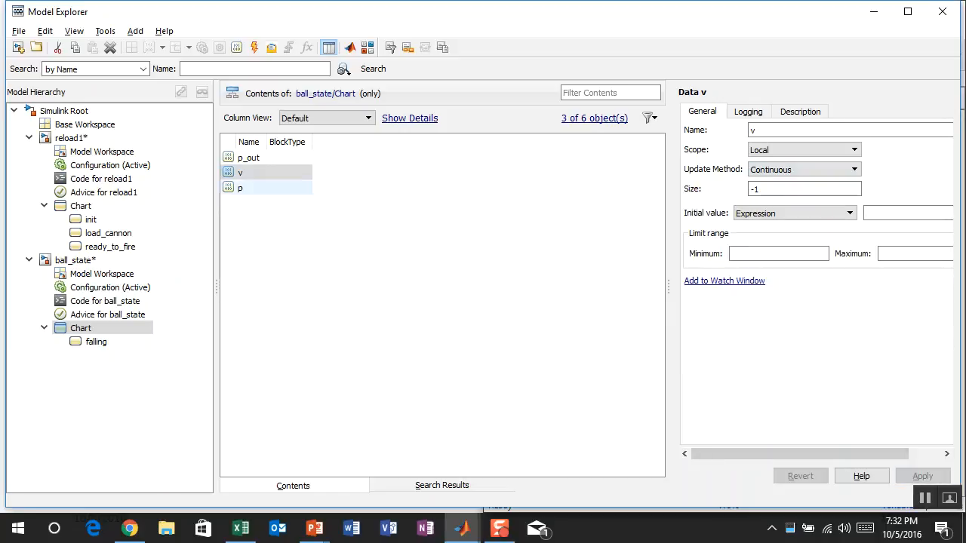
left_click(249, 187)
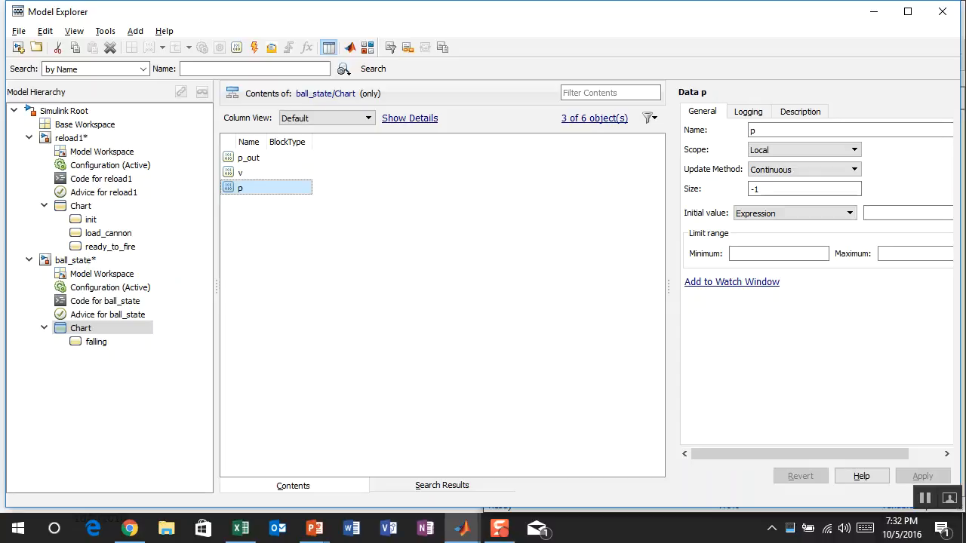
- Close the Model Explorer, update the ball_state diagram, and dismiss the Diagnostic Viewer
left_click(942, 11)
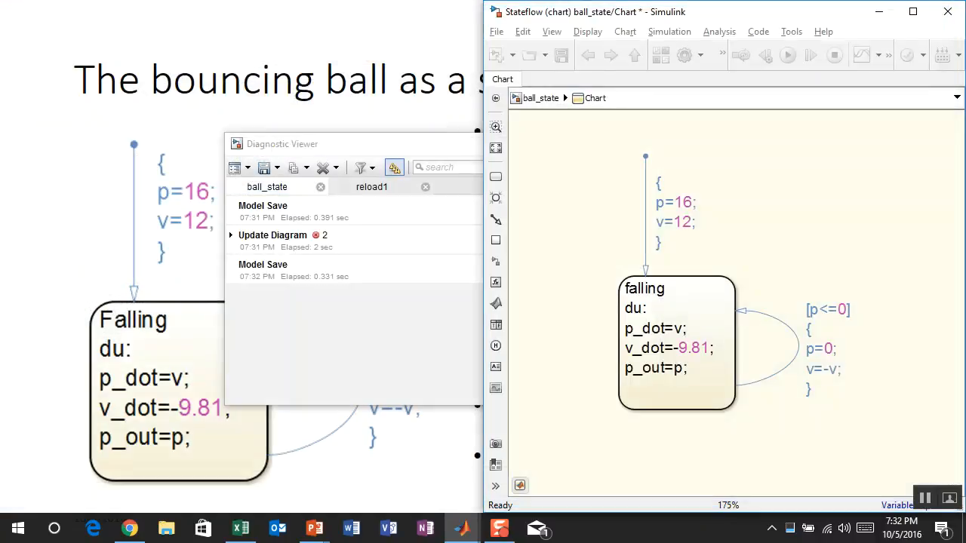
key("ctrl+d")
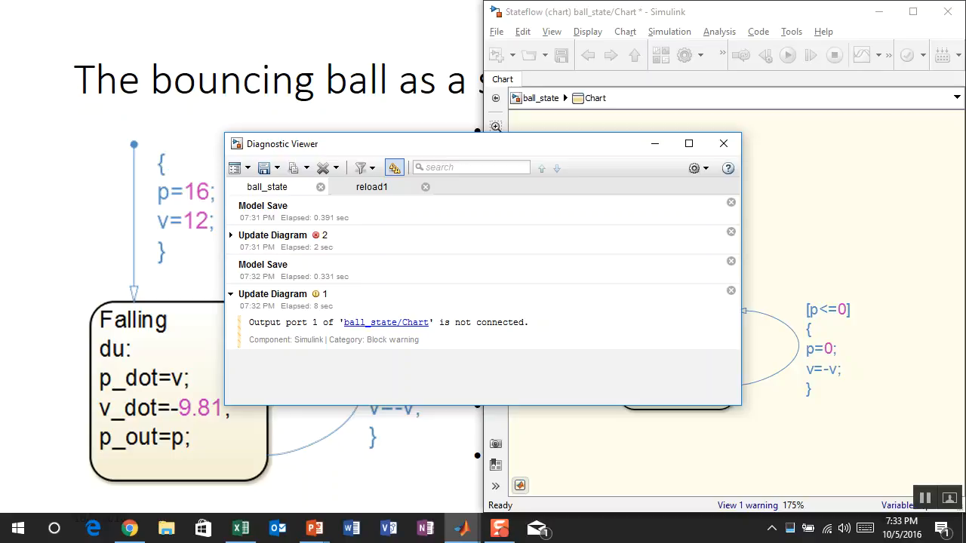
left_click(724, 144)
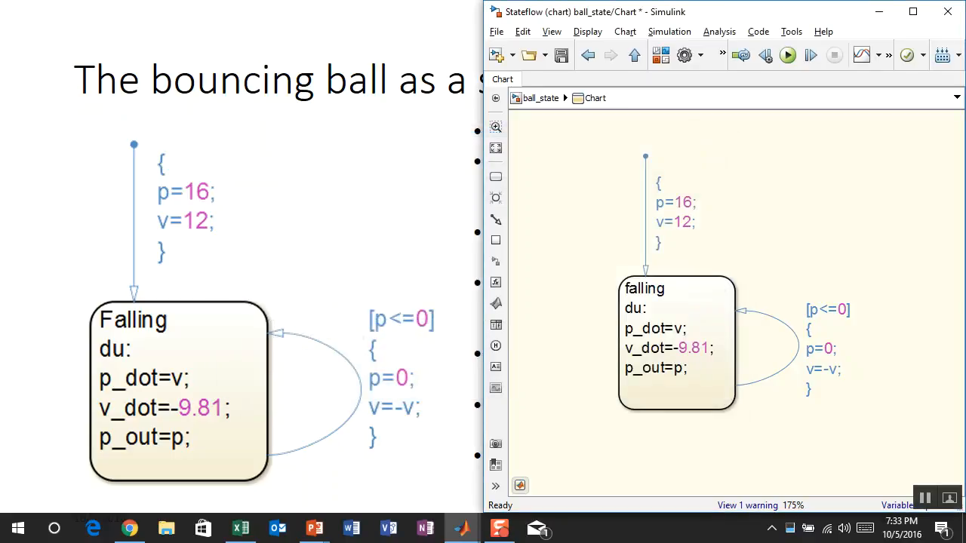
- Return to the top level of ball_state, enlarge the Chart block, and save the model
key("Escape")
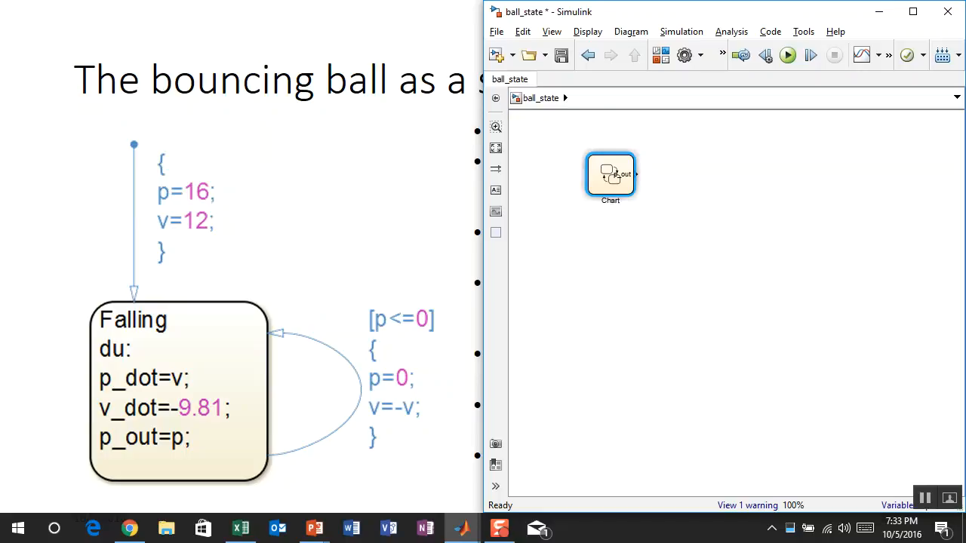
left_click_drag(609, 174, 671, 249)
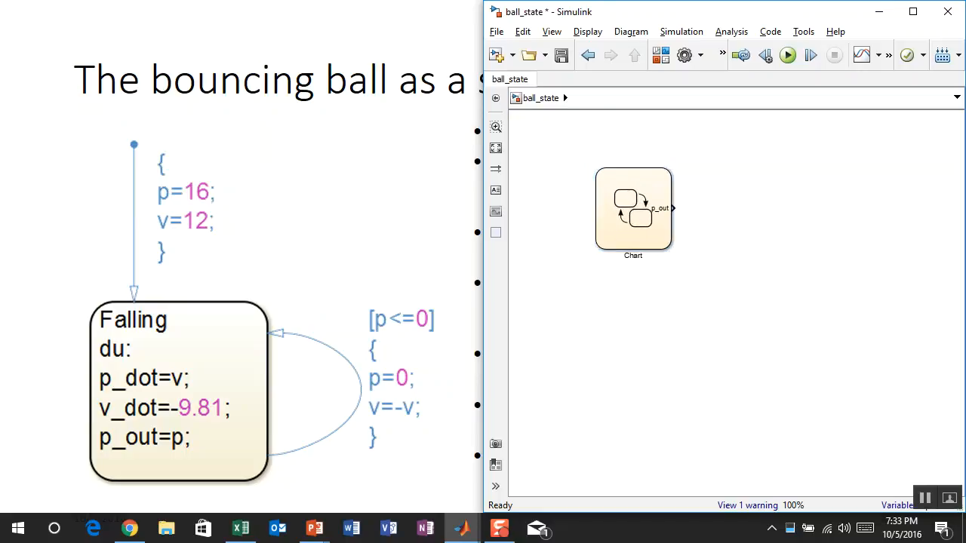
key("ctrl+s")
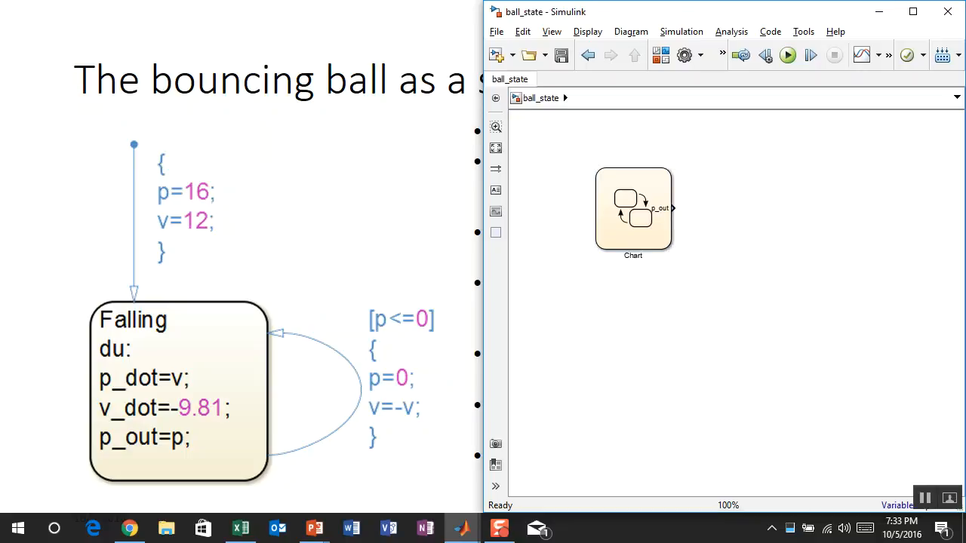
- Widen the Chart block, add a Scope block beside it, and connect the Scope to the chart's p_out output
left_click(632, 209)
left_click_drag(671, 249, 709, 251)
left_click(743, 302)
type("ffscope")
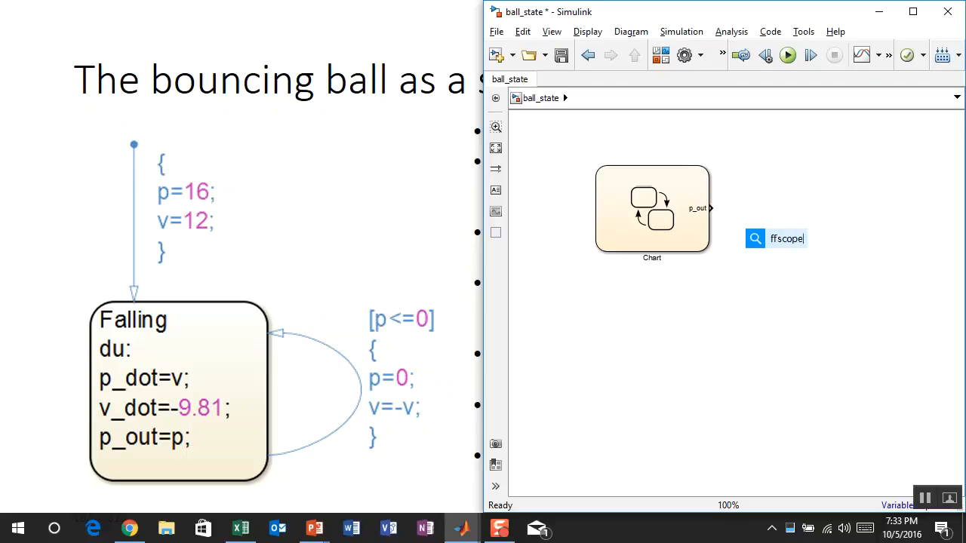
key("Escape")
type("scope")
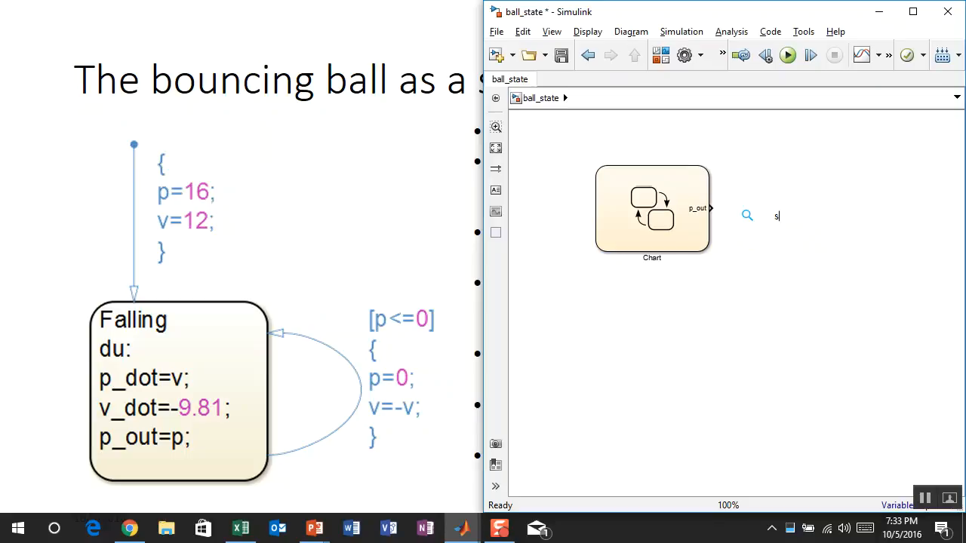
key("Return")
left_click_drag(776, 223, 765, 209)
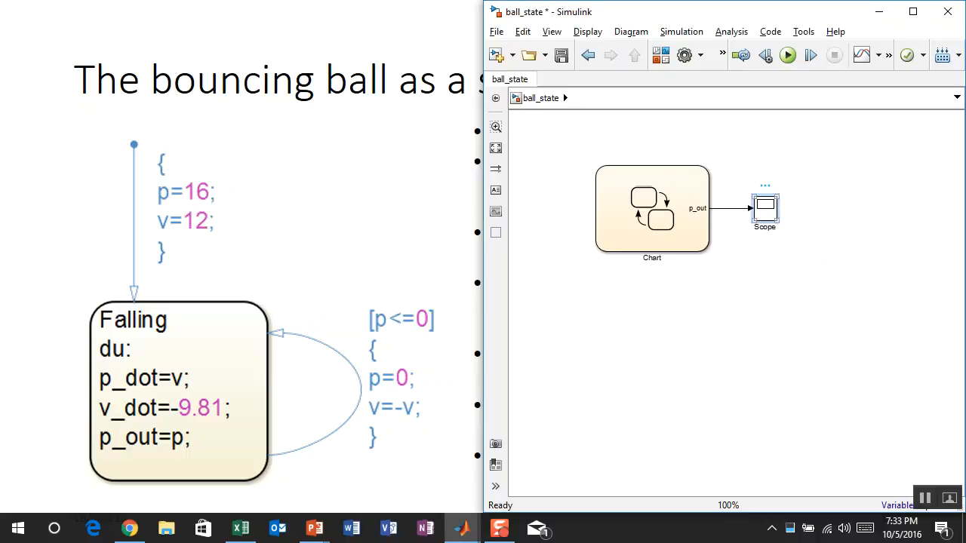
- Open the Scope and run the simulation to view the p_out trace, bringing the ball_state model back to the front
double_click(765, 208)
left_click(328, 102)
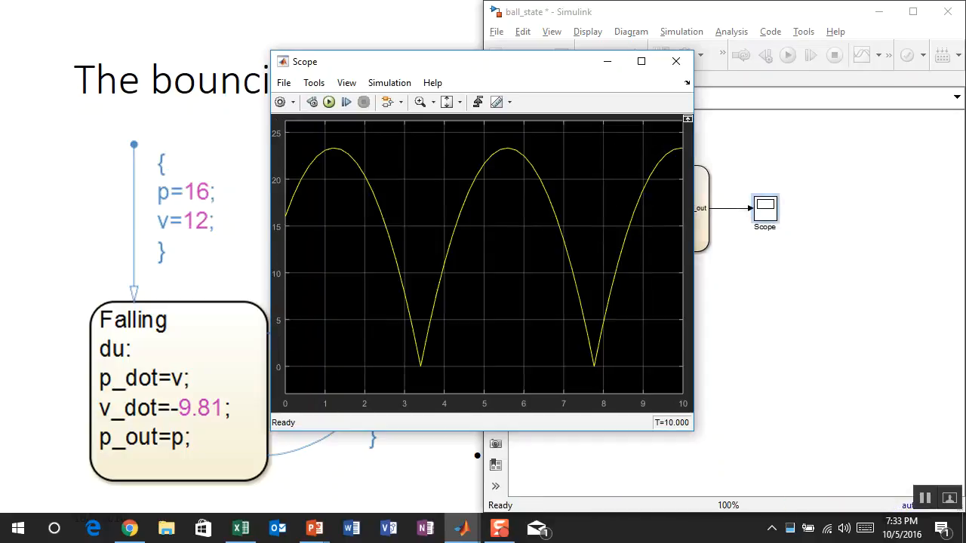
left_click(702, 12)
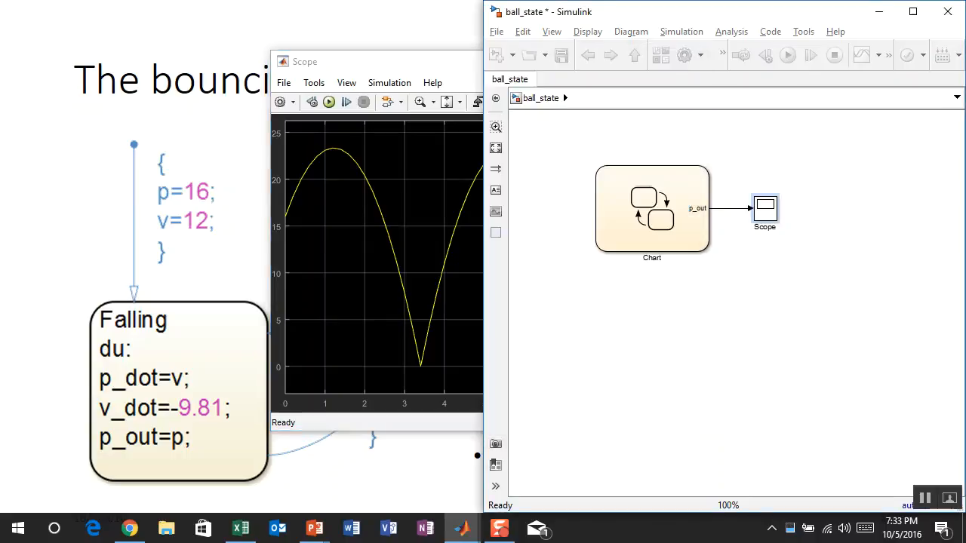
- Open the chart and try adding the line v_dot=-9.81; to the default transition's actions after v=12;
double_click(653, 208)
left_click(695, 222)
key("Return")
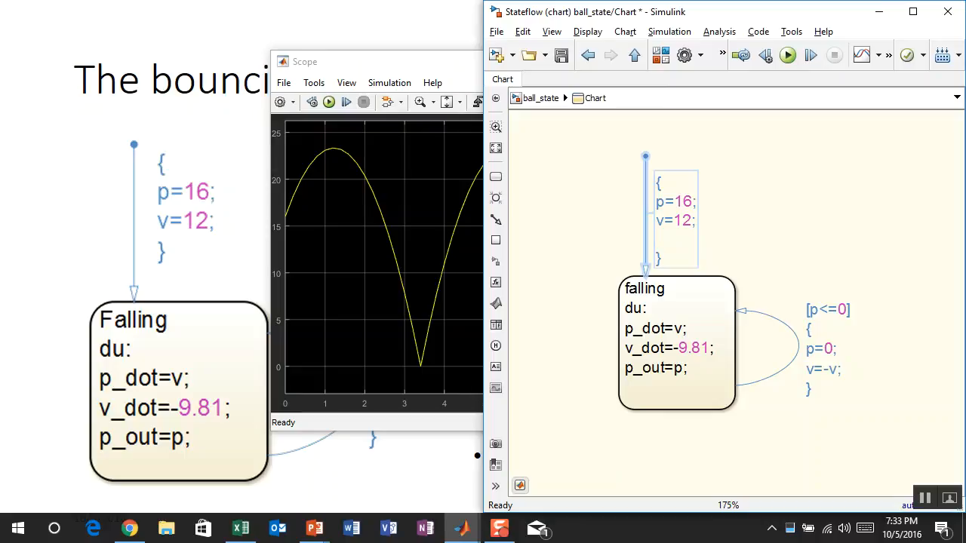
type("v_dot=")
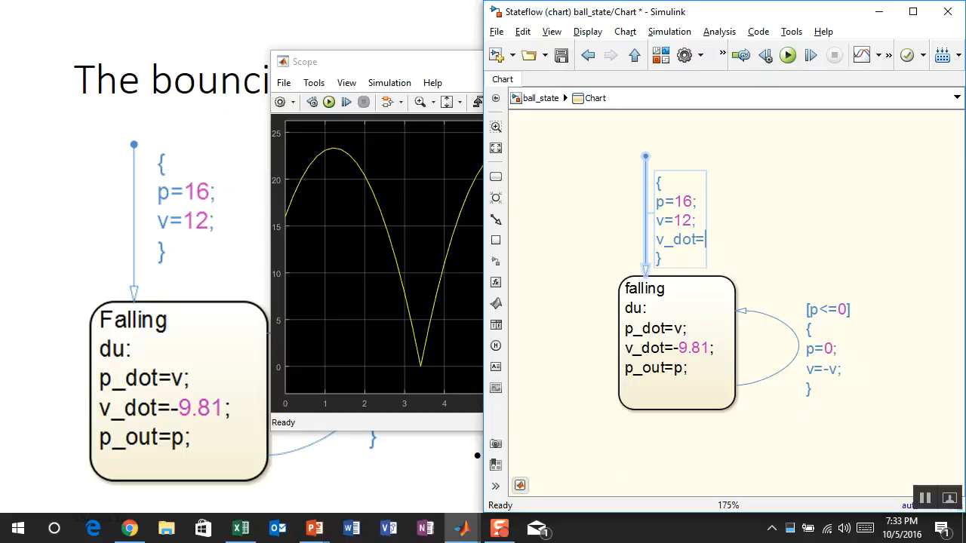
type("-9")
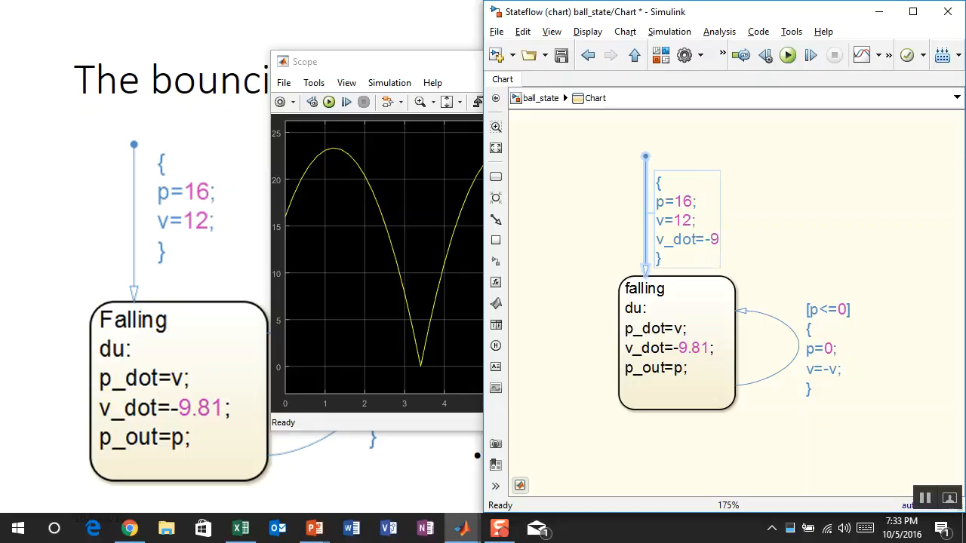
type(".81;")
left_click(679, 389)
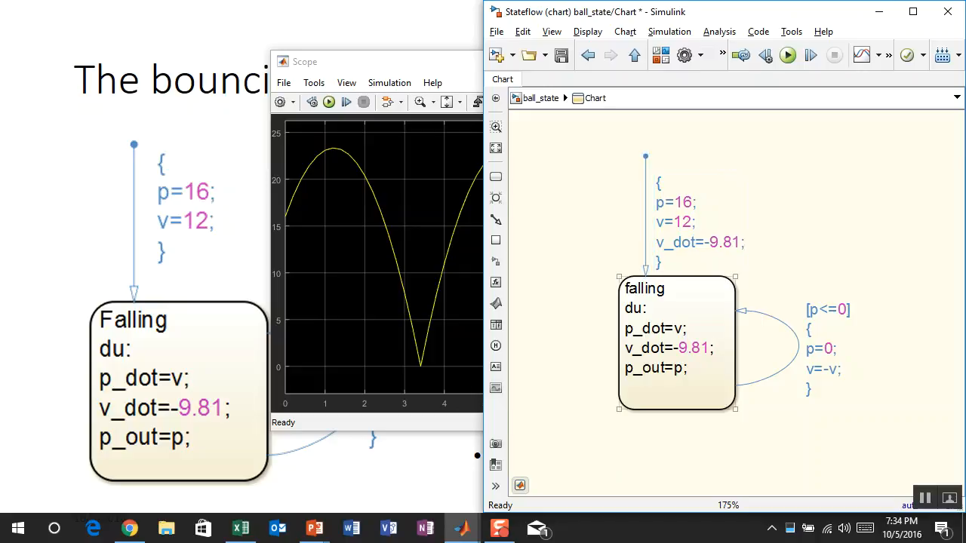
- Save the model, run the simulation with the extra derivative assignment, and dismiss the Diagnostic Viewer
key("ctrl+s")
left_click(679, 453)
left_click(787, 55)
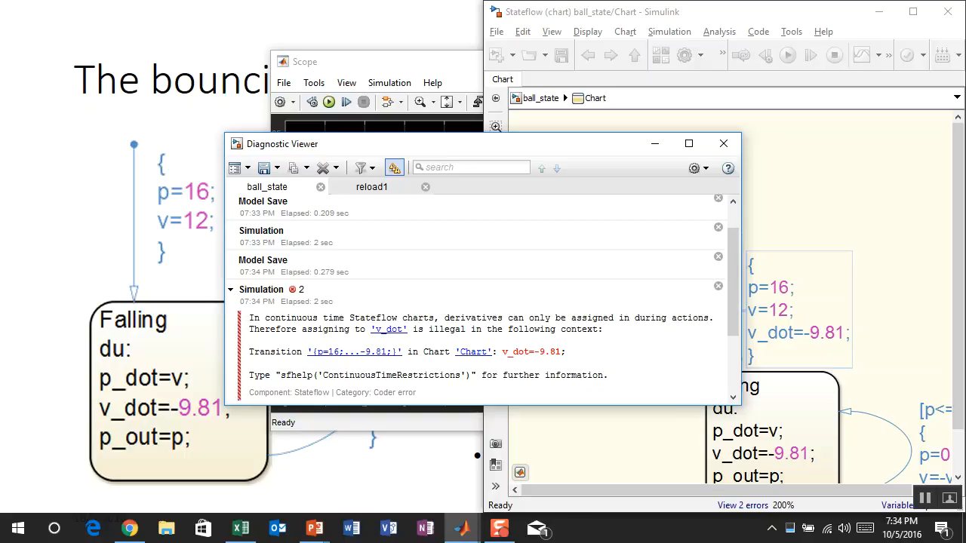
left_click(723, 143)
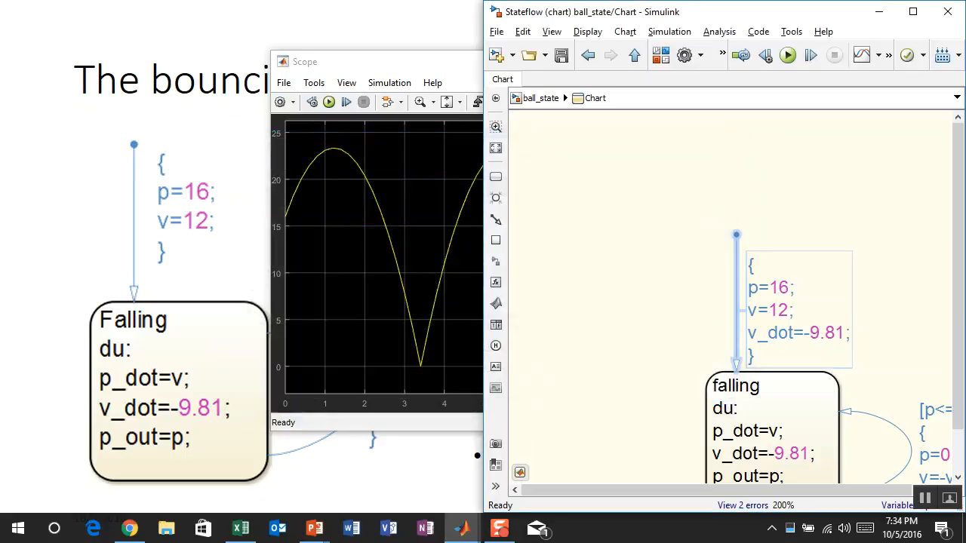
- Remove the v_dot=-9.81; line from the default transition's actions and save the model
left_click(820, 331)
key("BackSpace")
key("BackSpace")
key("BackSpace")
key("BackSpace")
key("Delete")
key("Delete")
key("Delete")
key("Delete")
key("BackSpace")
key("BackSpace")
key("BackSpace")
key("BackSpace")
key("BackSpace")
left_click(641, 226)
left_click(562, 55)
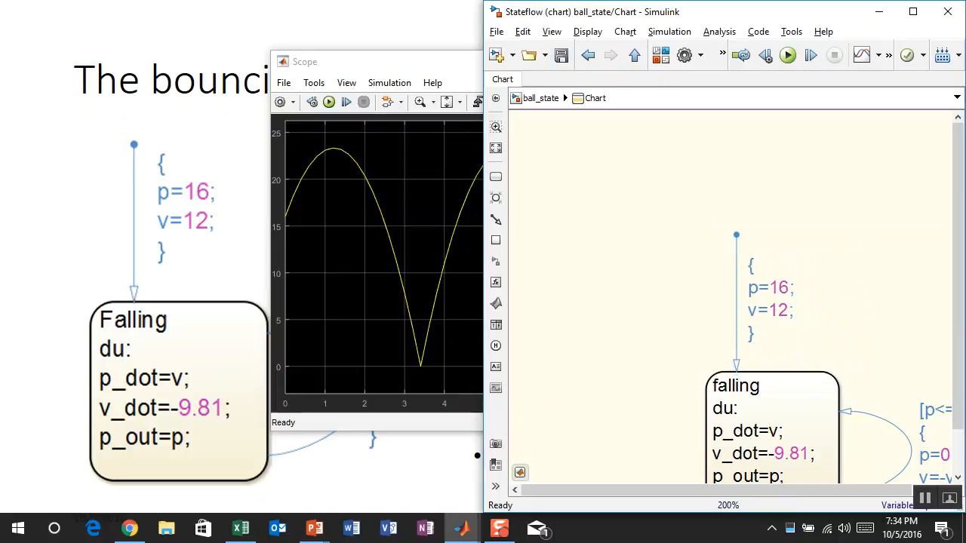
- Change the velocity action on the bounce transition to v=-v*0.8; and save the model
left_click_drag(671, 295, 554, 197)
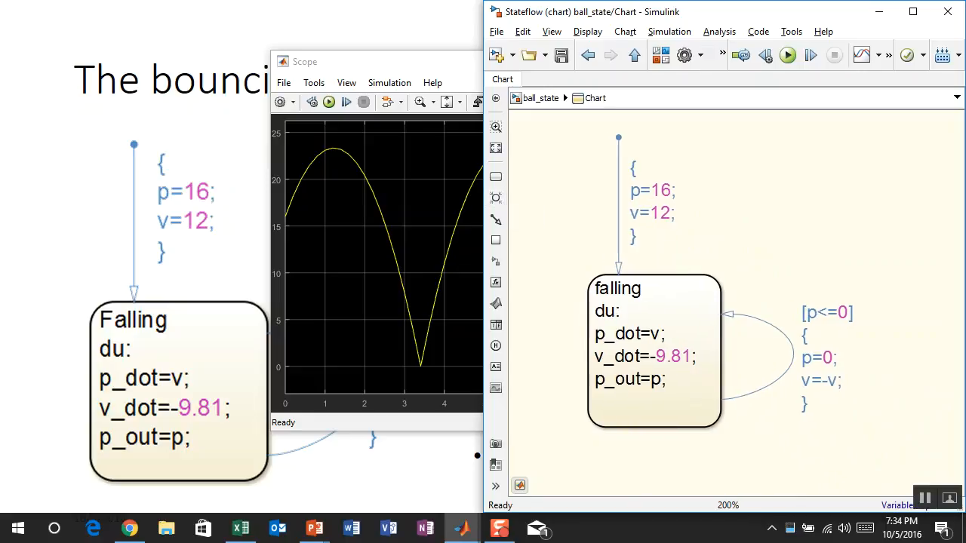
left_click(828, 375)
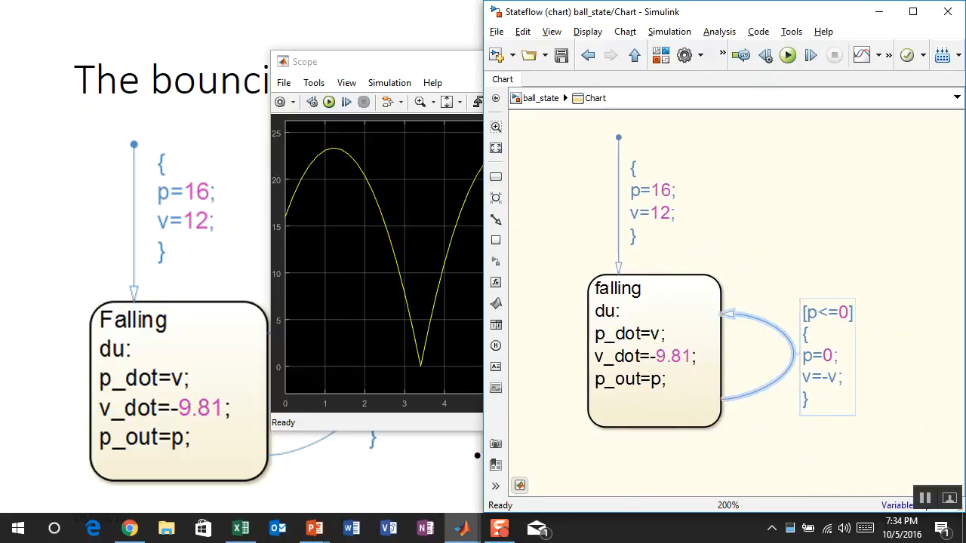
type("*0.")
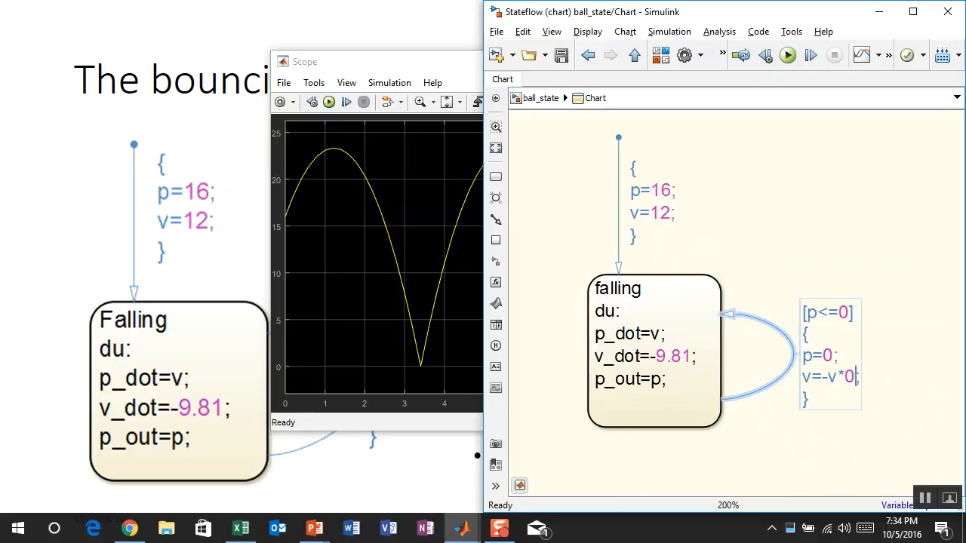
type("8")
key("Escape")
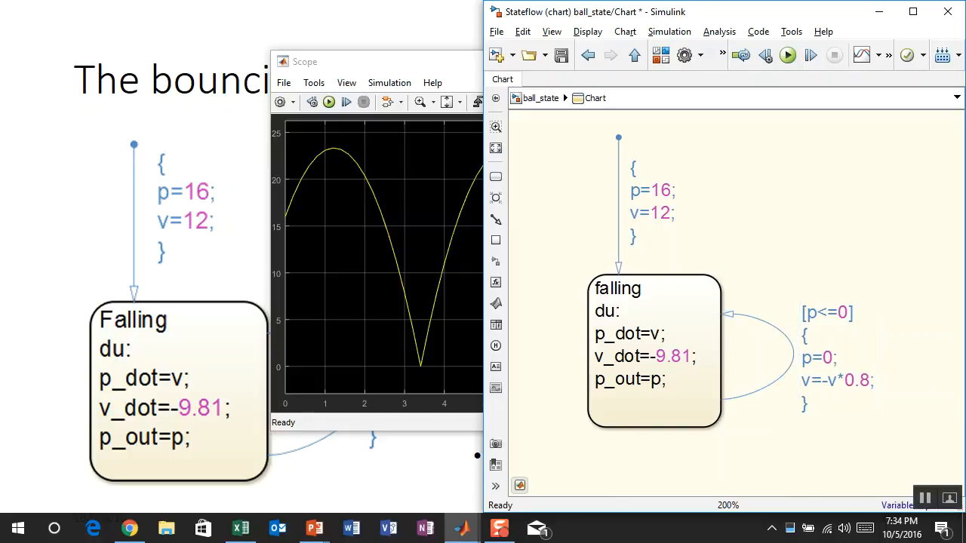
left_click(560, 55)
- Rerun the simulation to examine the damped bounce in the Scope, close the Scope, and minimize the model window
left_click(423, 63)
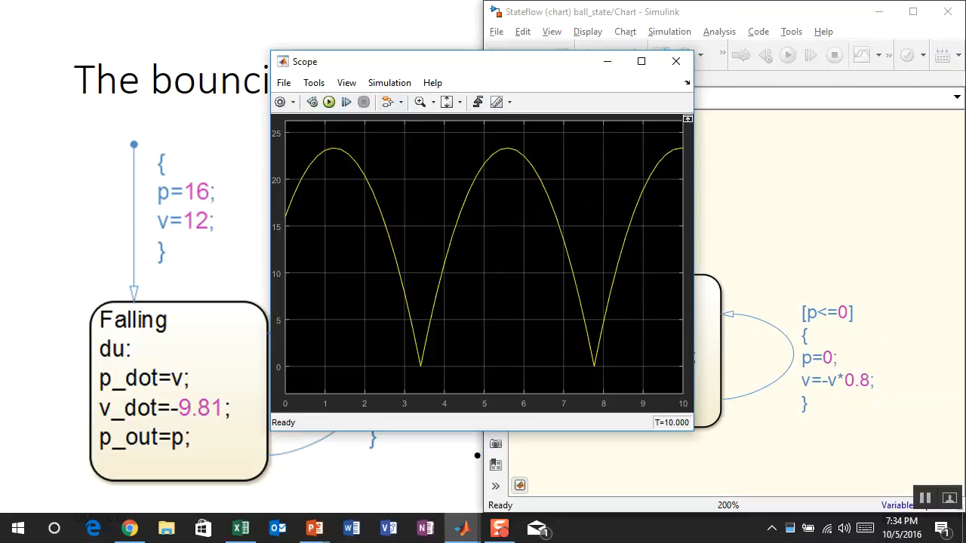
left_click(328, 102)
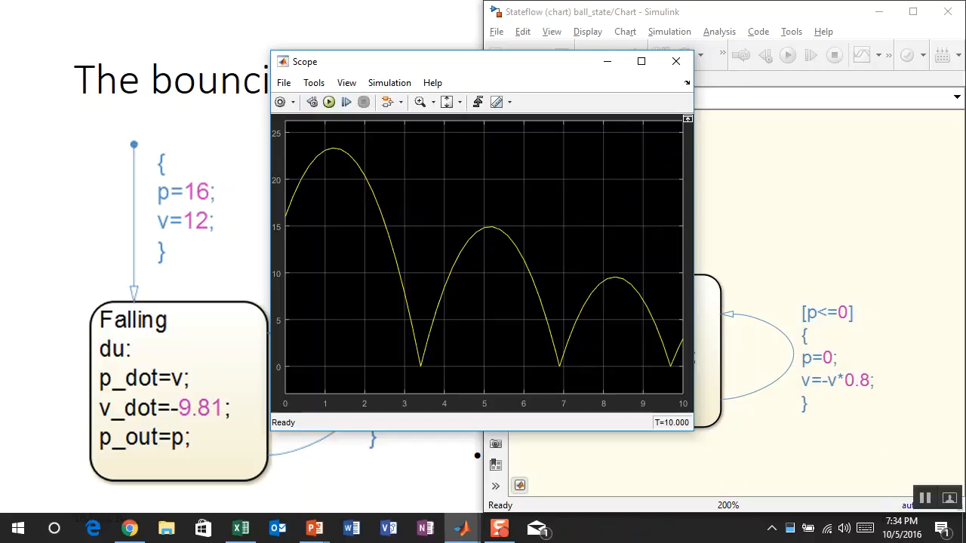
left_click_drag(415, 61, 630, 78)
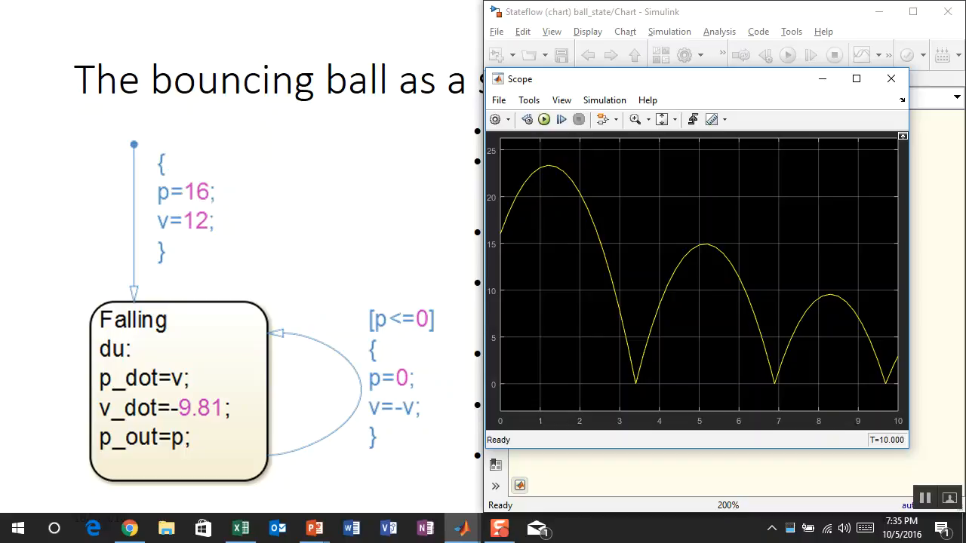
left_click_drag(612, 79, 540, 88)
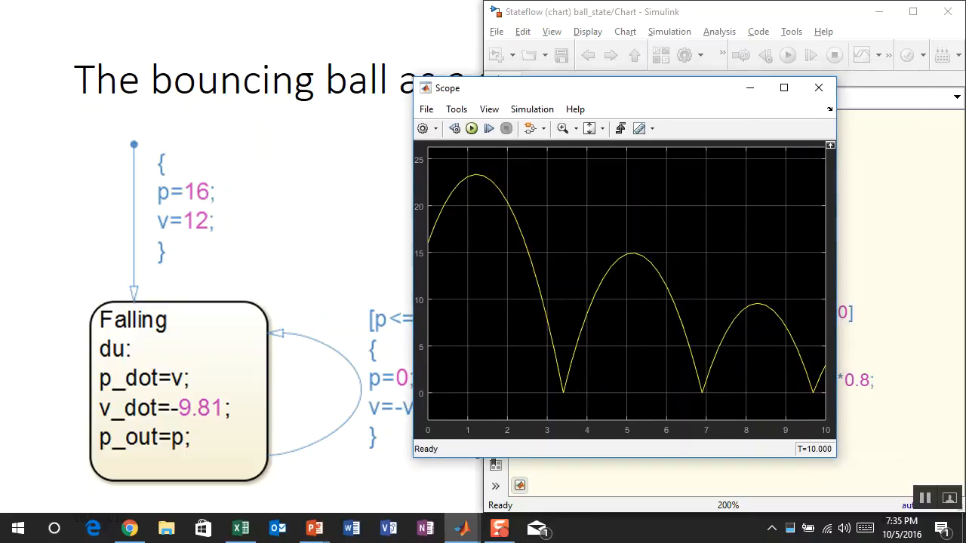
left_click_drag(541, 88, 564, 88)
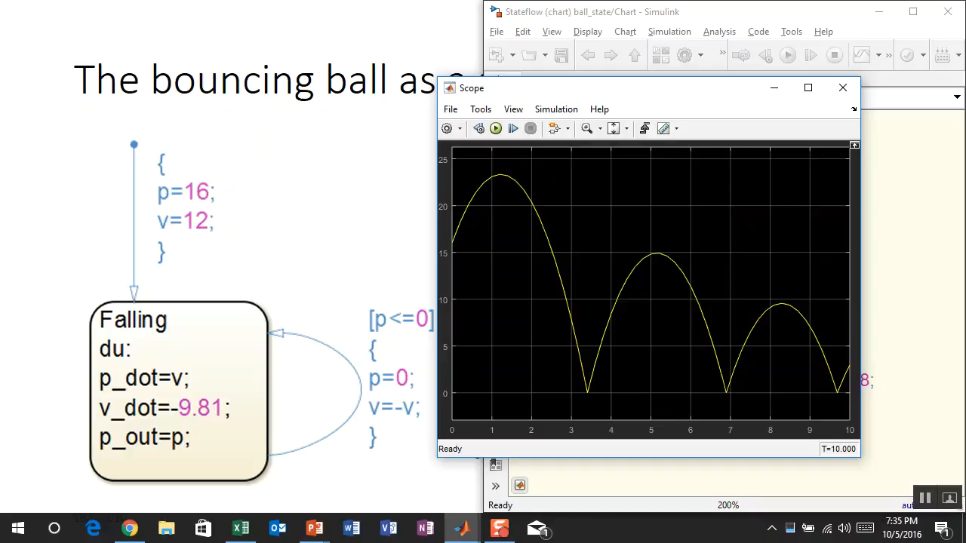
left_click(843, 88)
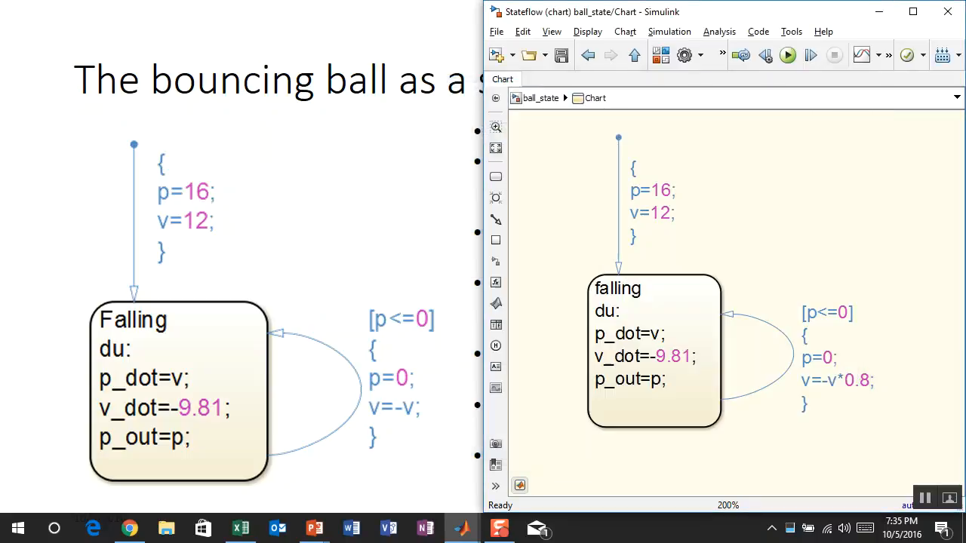
left_click(878, 12)
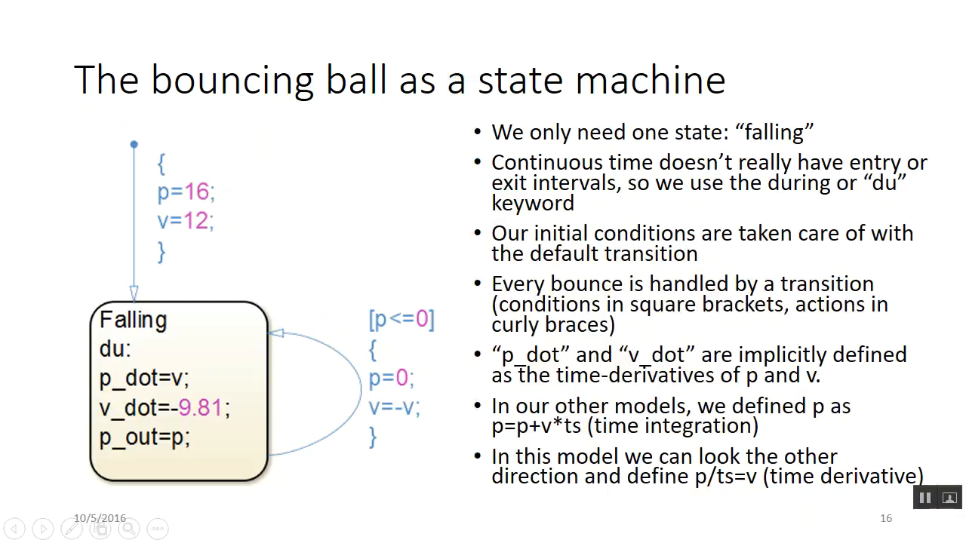
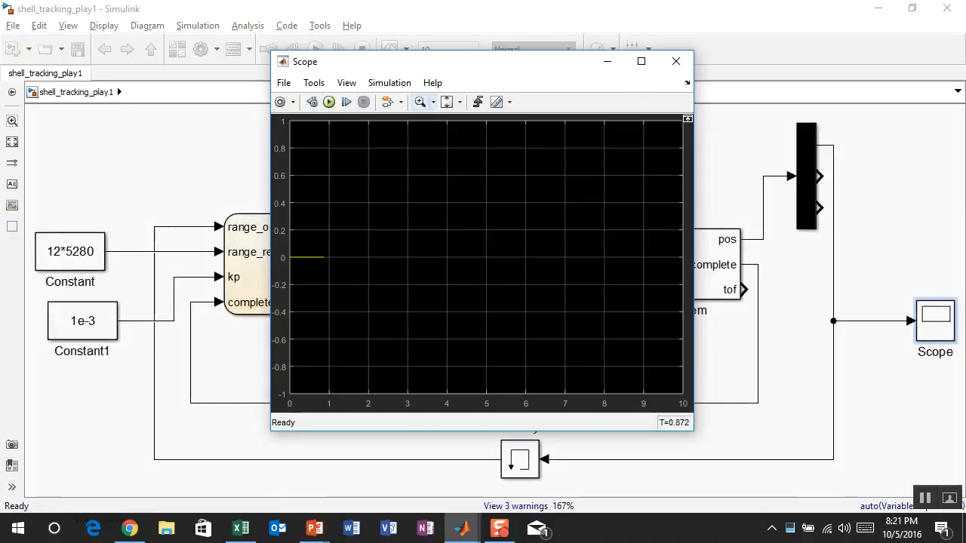
- Close the Scope in shell_tracking_play1, set the Chart block's sample time to 100, and save the model
left_click(676, 61)
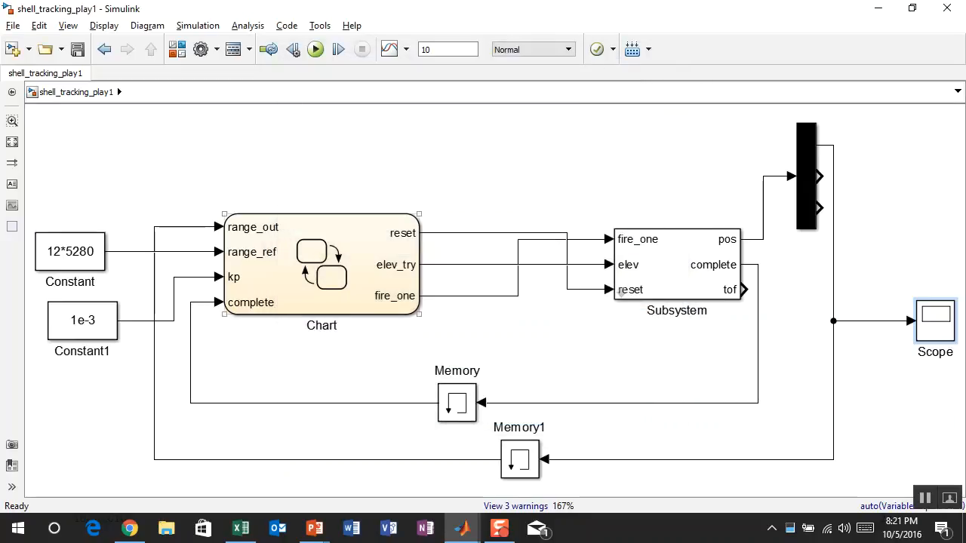
right_click(336, 264)
mouse_move(452, 461)
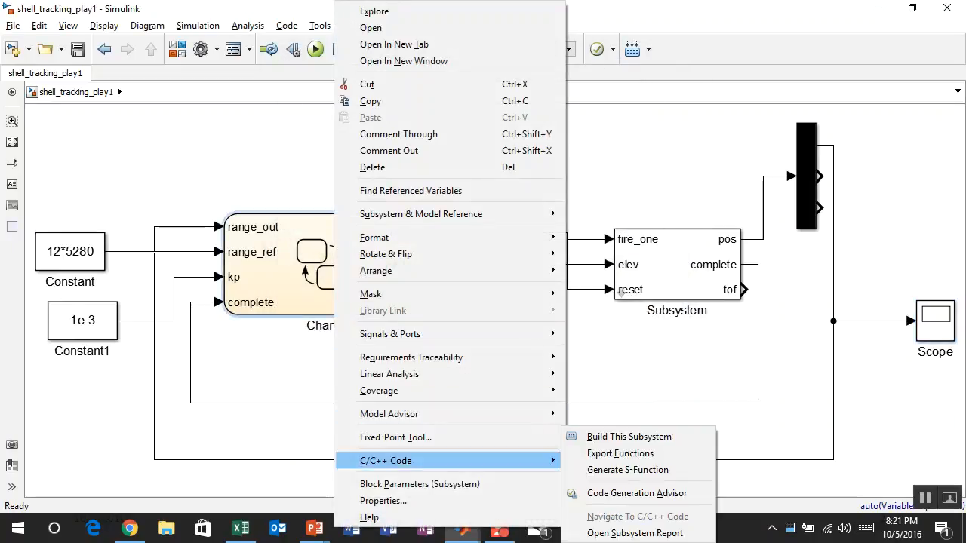
left_click(419, 484)
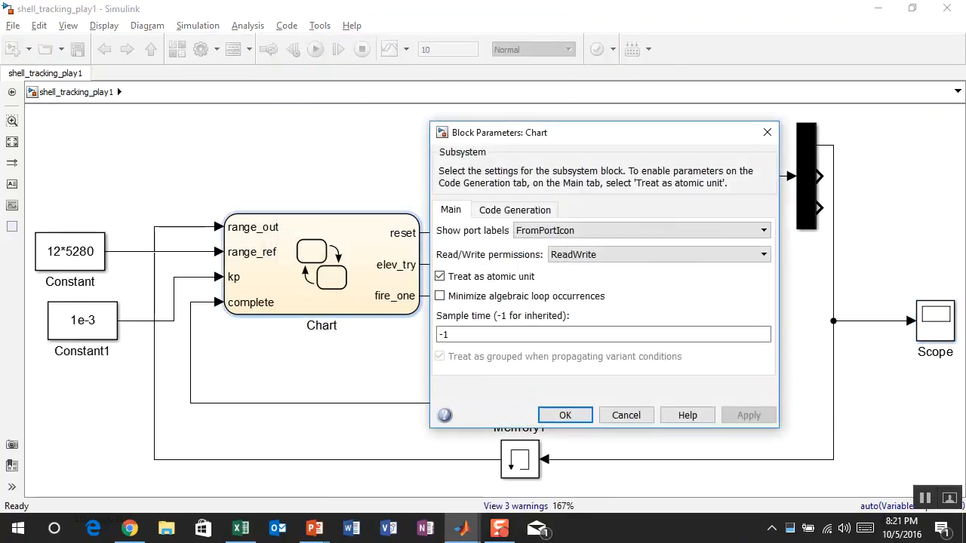
left_click_drag(573, 132, 427, 89)
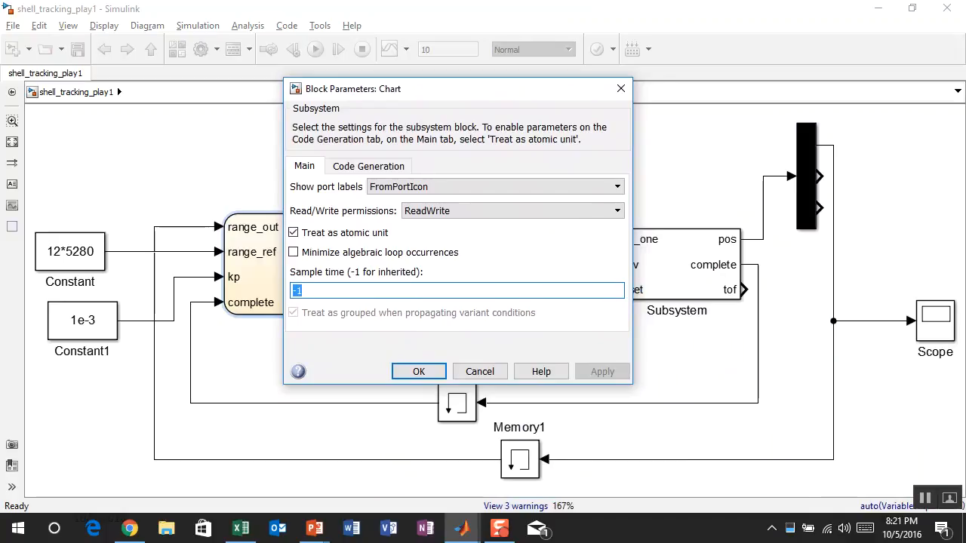
type("100")
key("Return")
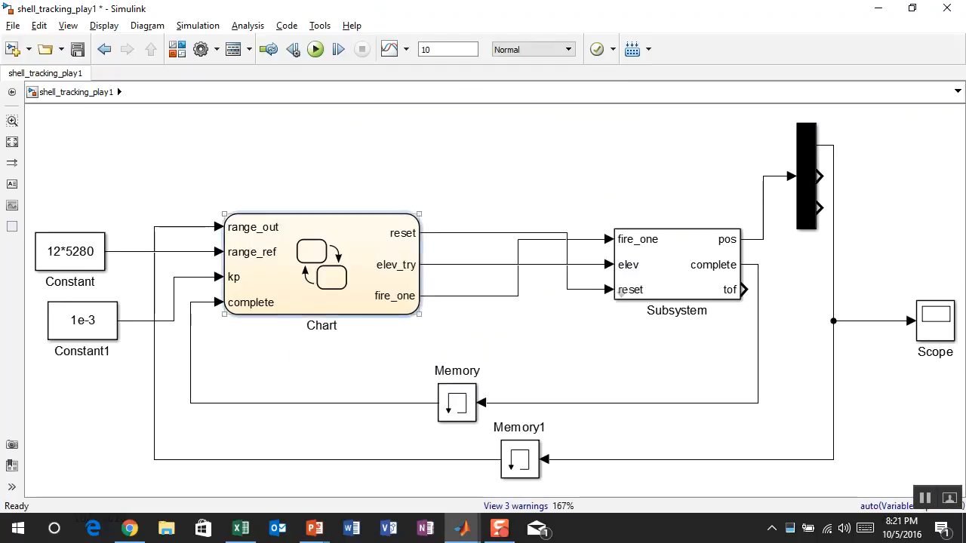
left_click(621, 294)
left_click(332, 264)
key("ctrl+s")
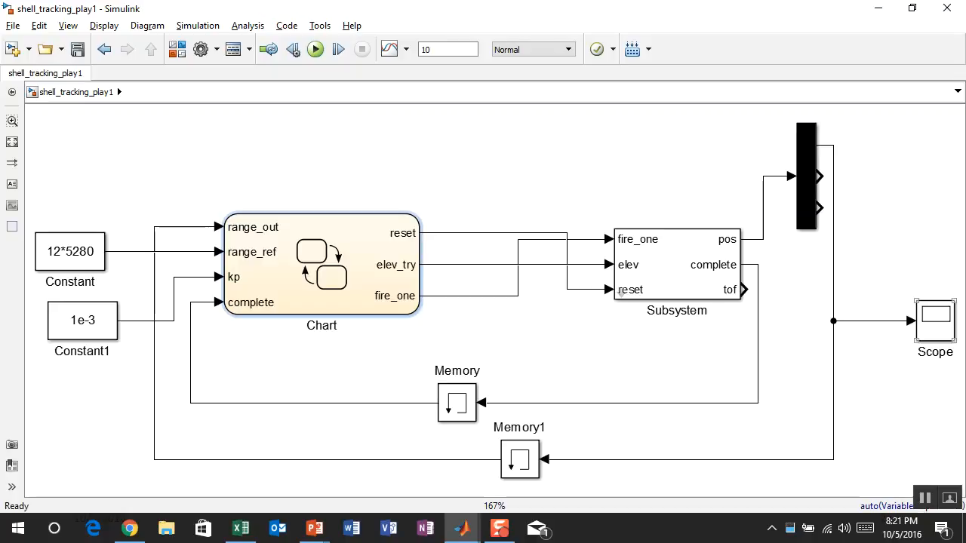
- Run the simulation with the Scope open to view the position signal, close the Scope, and stop the run
double_click(935, 321)
left_click(328, 102)
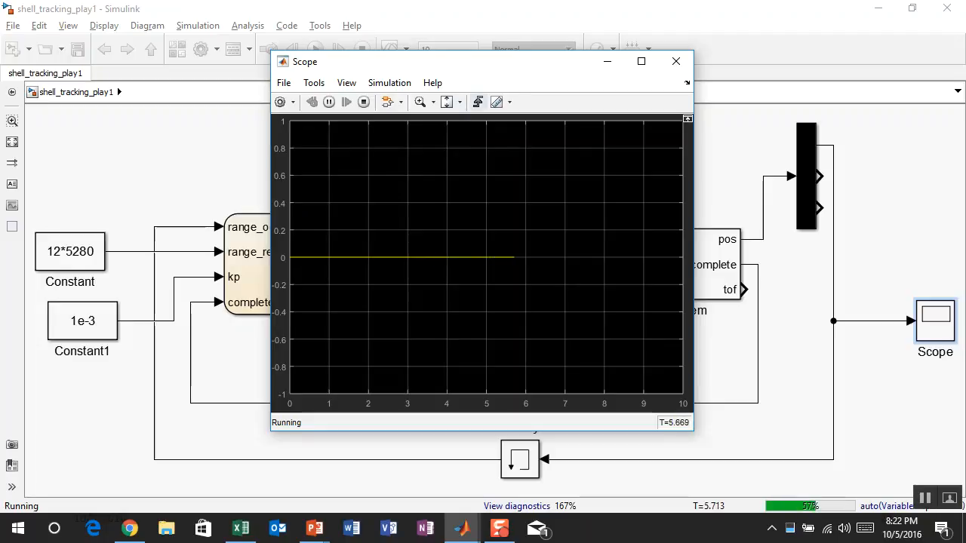
left_click_drag(453, 62, 538, 138)
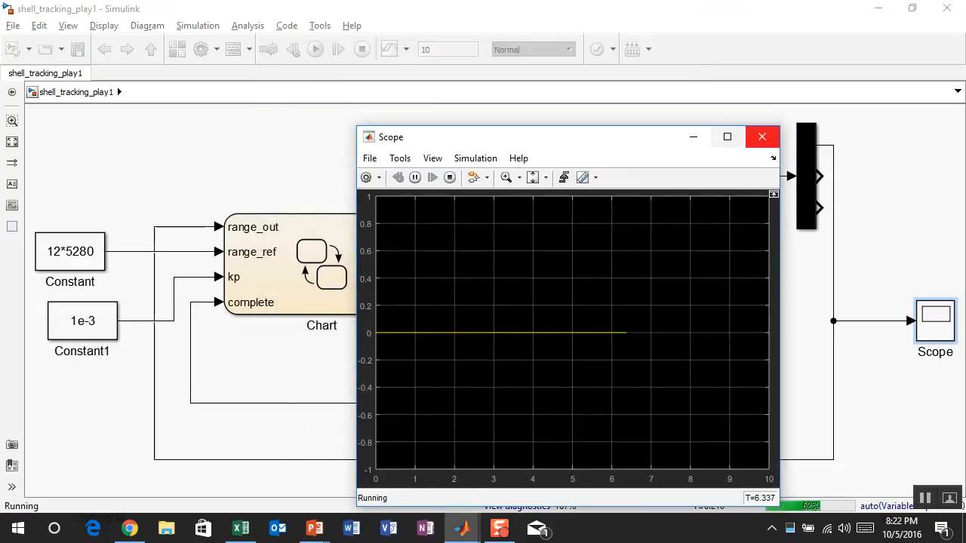
left_click(761, 137)
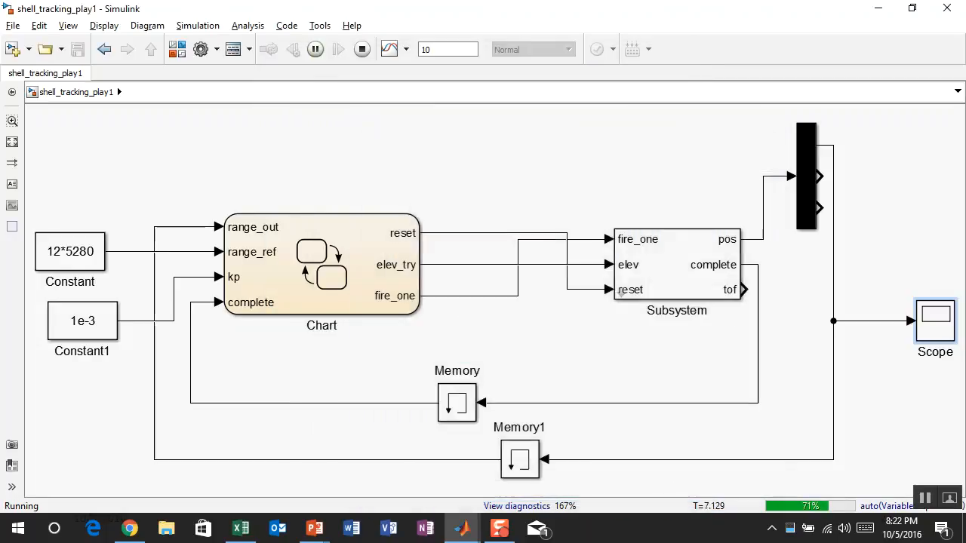
left_click(362, 49)
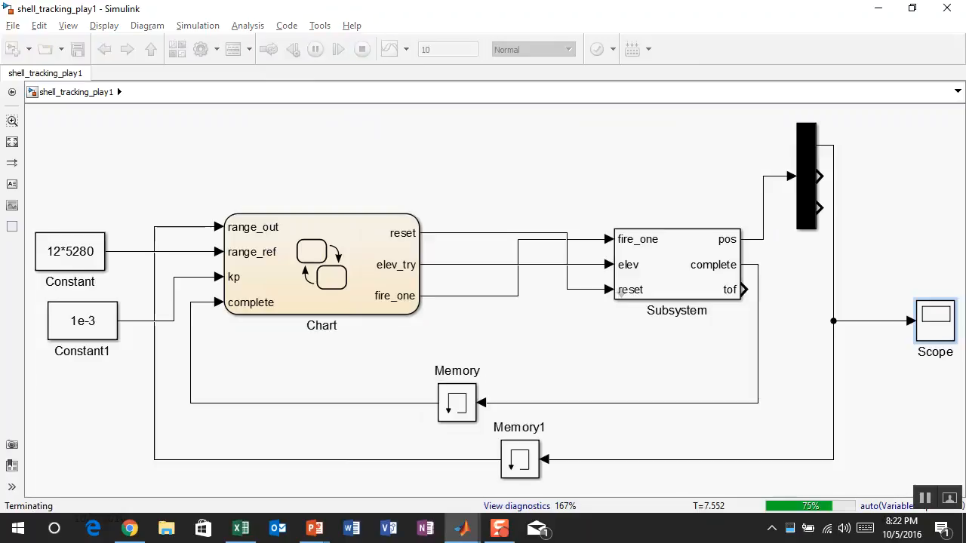
- Add a second Scope above the connection between Chart and Subsystem, wire it to the fire_one signal, and open it
mouse_move(935, 321)
left_mouse_down()
mouse_move(848, 265)
mouse_move(581, 173)
mouse_move(467, 217)
mouse_move(457, 296)
left_mouse_up()
double_click(576, 176)
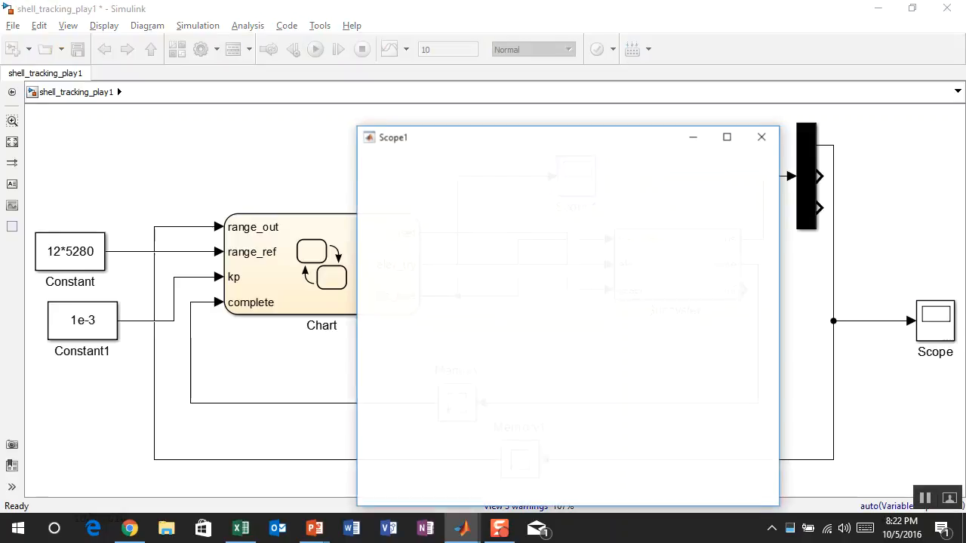
- Run the simulation from Scope1 to view the fire_one signal, and close Scope1
left_click(415, 177)
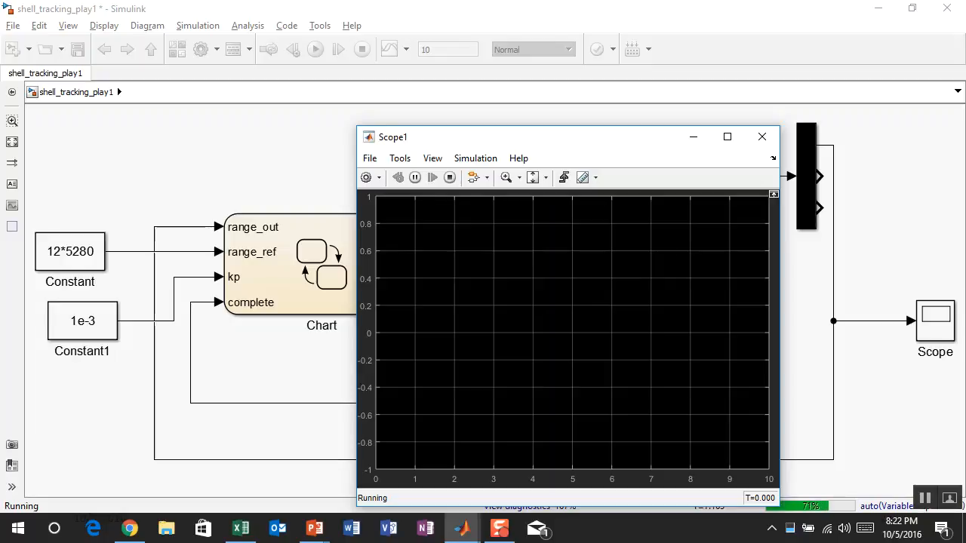
mouse_move(558, 137)
left_mouse_down()
mouse_move(827, 441)
mouse_move(572, 165)
mouse_move(549, 126)
left_mouse_up()
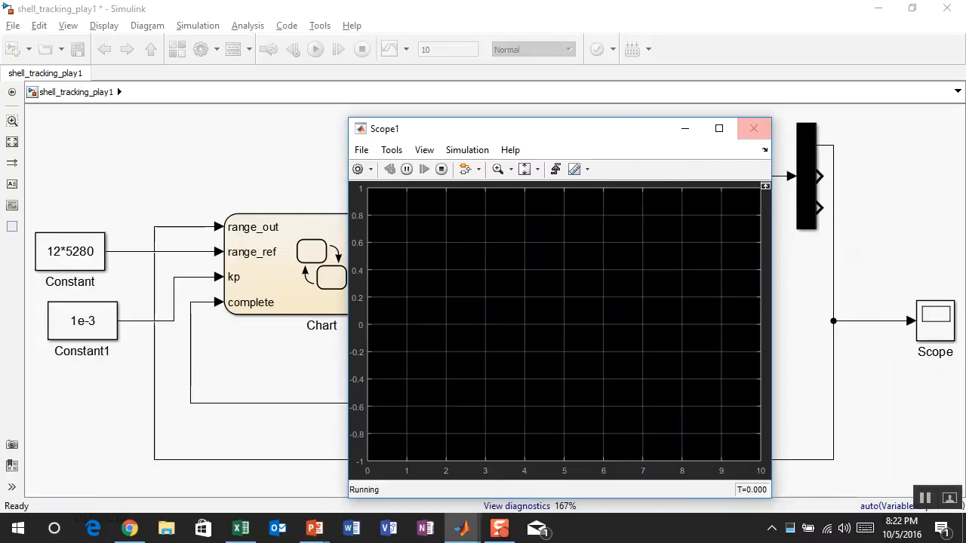
left_click(753, 128)
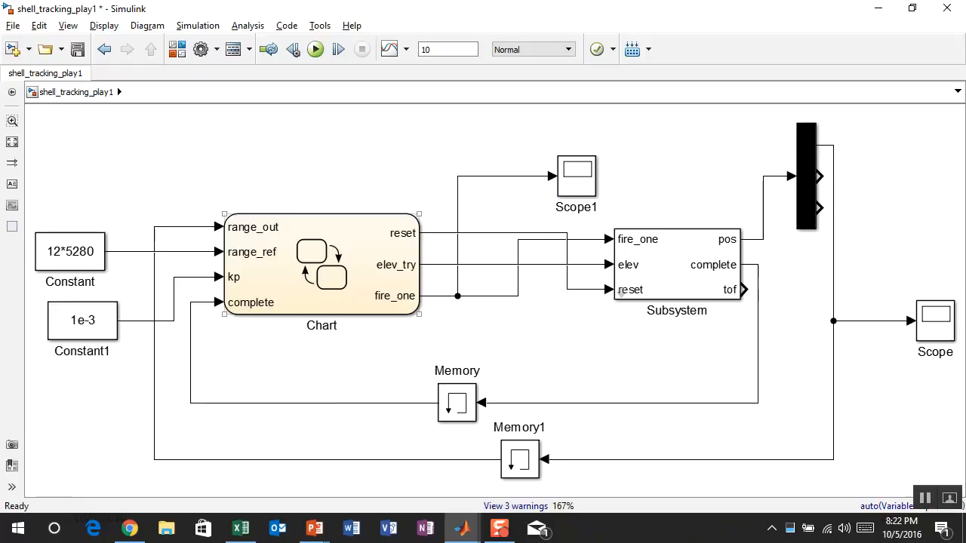
- Open the Chart block and add the exit action ex: fire_one=0; to the start_point state
double_click(321, 264)
scroll(679, 351, "down", 1)
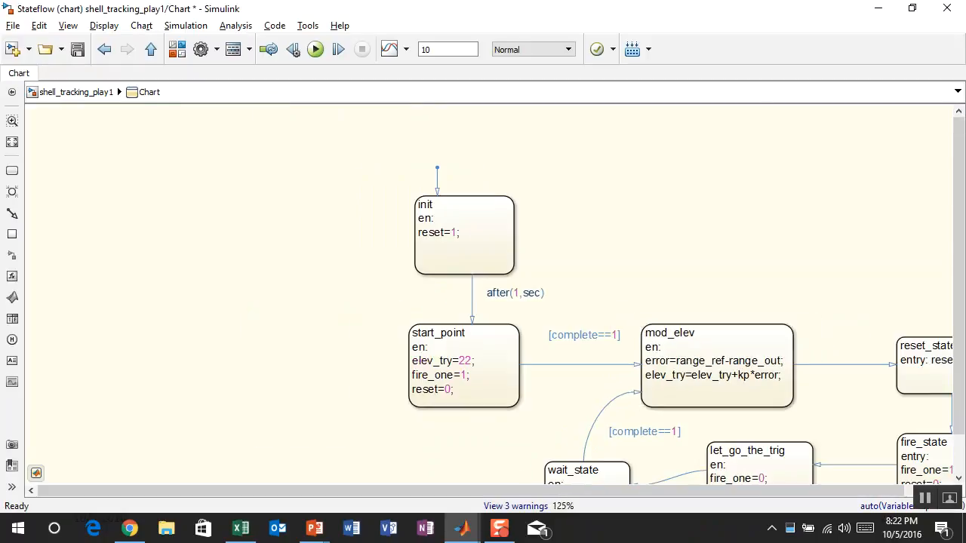
left_click_drag(679, 351, 656, 308)
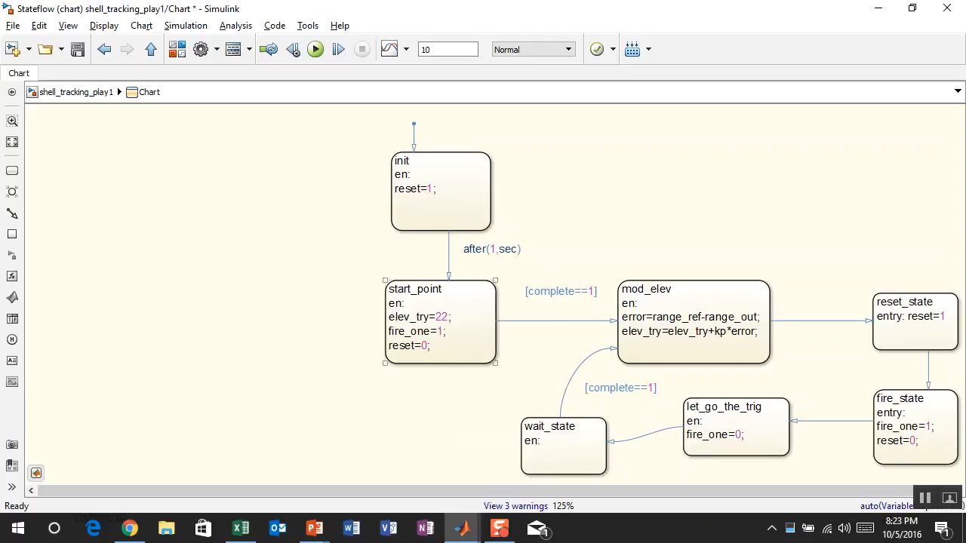
left_click(444, 330)
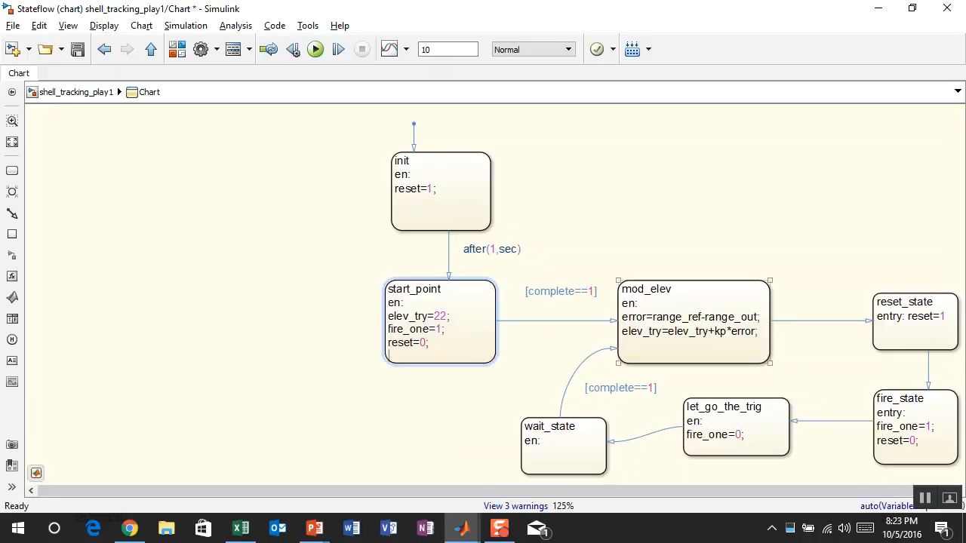
type("fire_one")
key("BackSpace")
key("BackSpace")
key("BackSpace")
key("BackSpace")
key("BackSpace")
type("x: fire_one=0")
key("Escape")
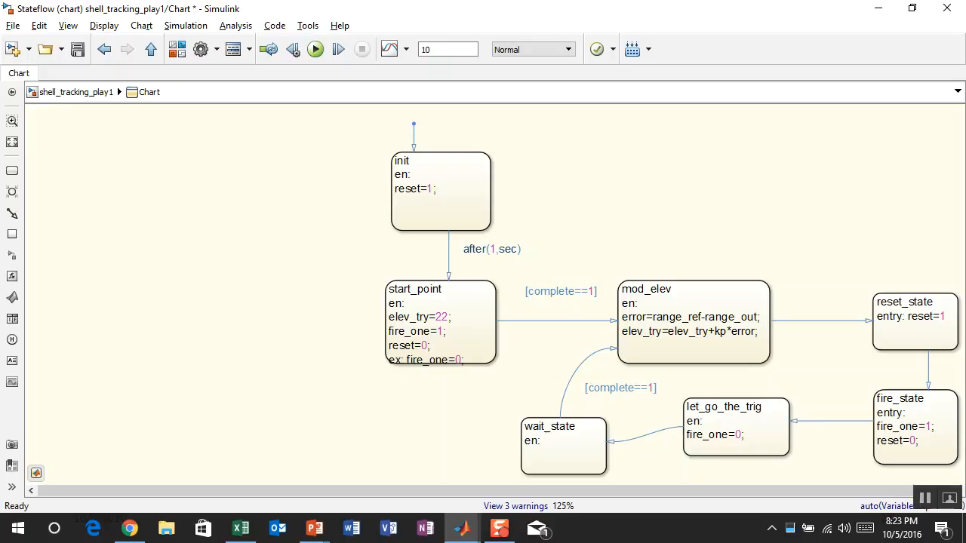
- Move the init state up and left, away from start_point, and add fire_one=0; to its entry actions
left_click_drag(440, 192, 356, 159)
mouse_move(441, 322)
left_mouse_down()
mouse_move(440, 307)
mouse_move(445, 322)
left_mouse_up()
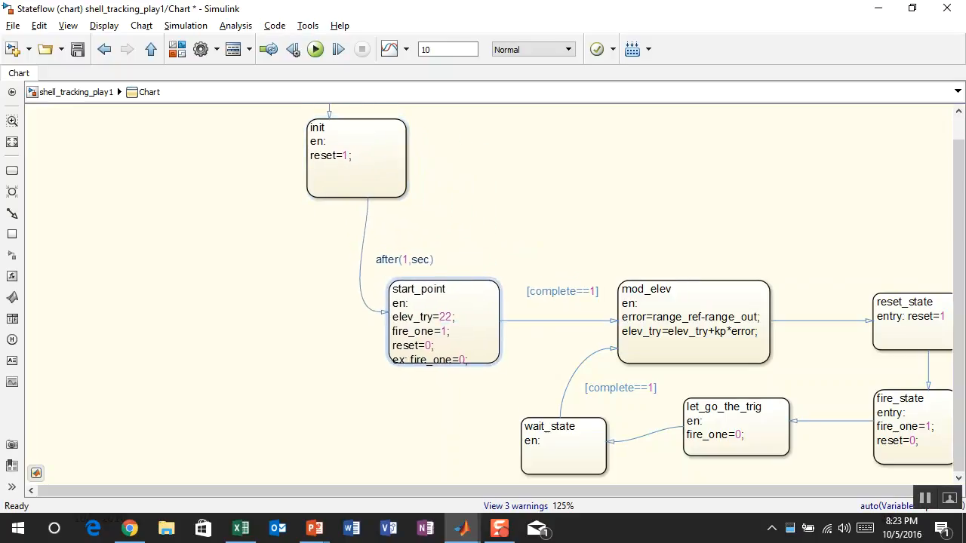
left_click(460, 226)
left_click(362, 172)
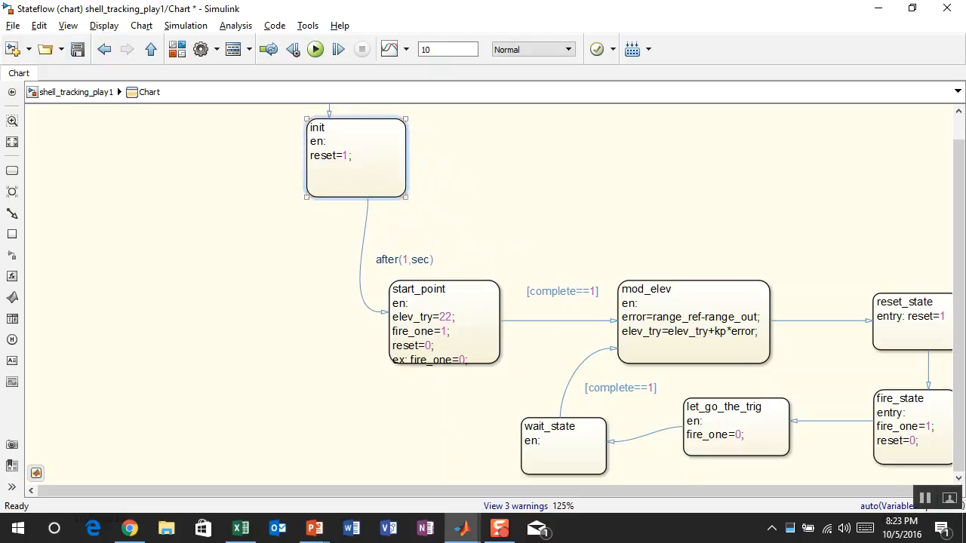
key("Return")
type("fire_one=0;")
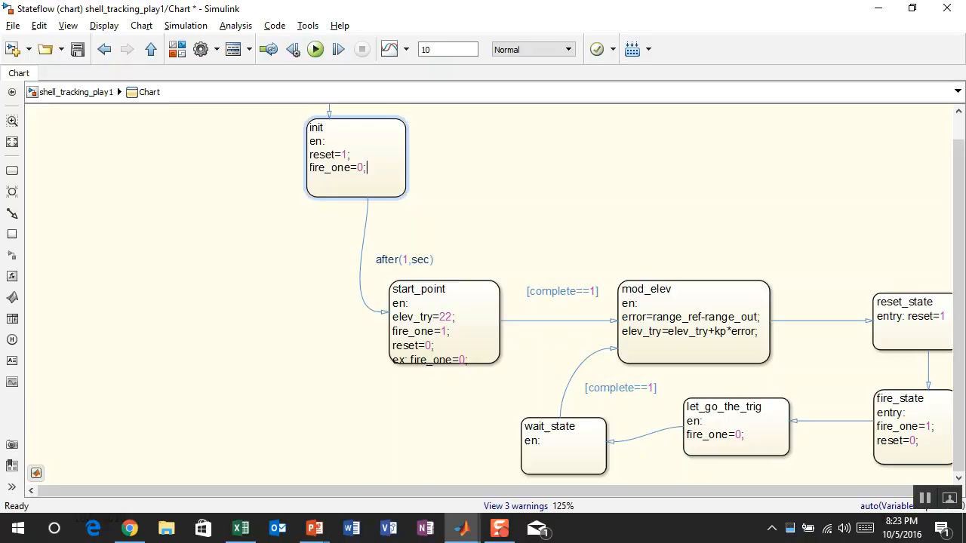
key("Escape")
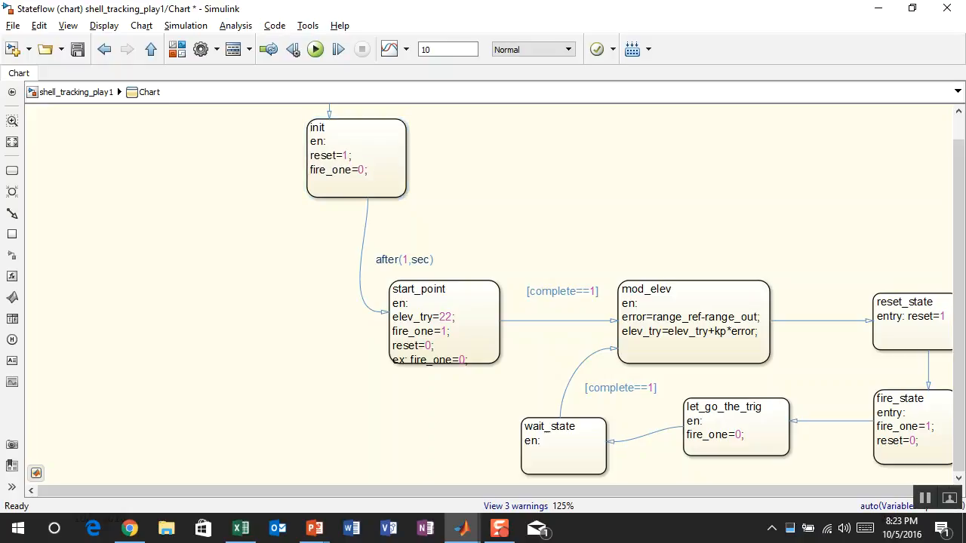
- Save the model and run the simulation from the top level with Scope1 open to view the fire_one signal
left_click(78, 49)
left_click(76, 91)
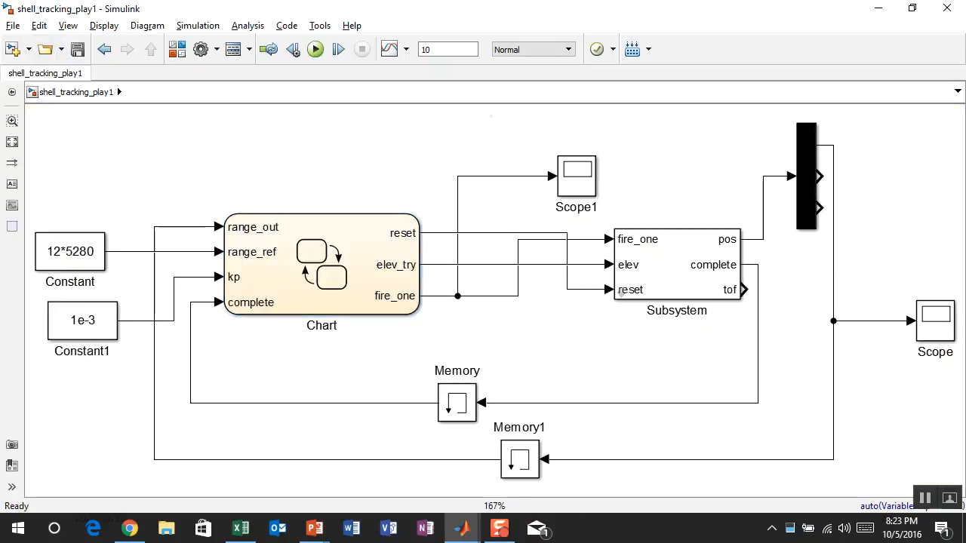
double_click(577, 175)
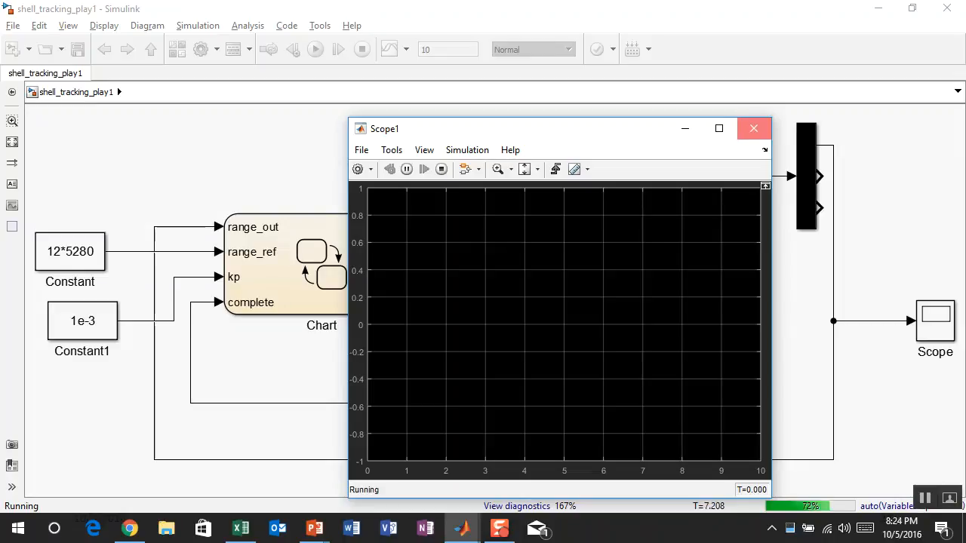
left_click(753, 129)
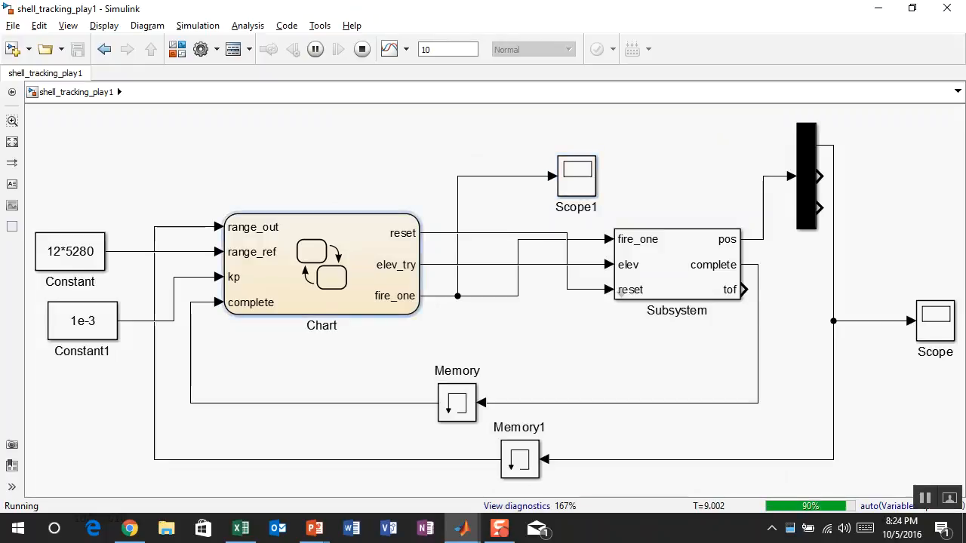
- Check the chart's active state during the run, and view the position signal in the Scope block
double_click(321, 264)
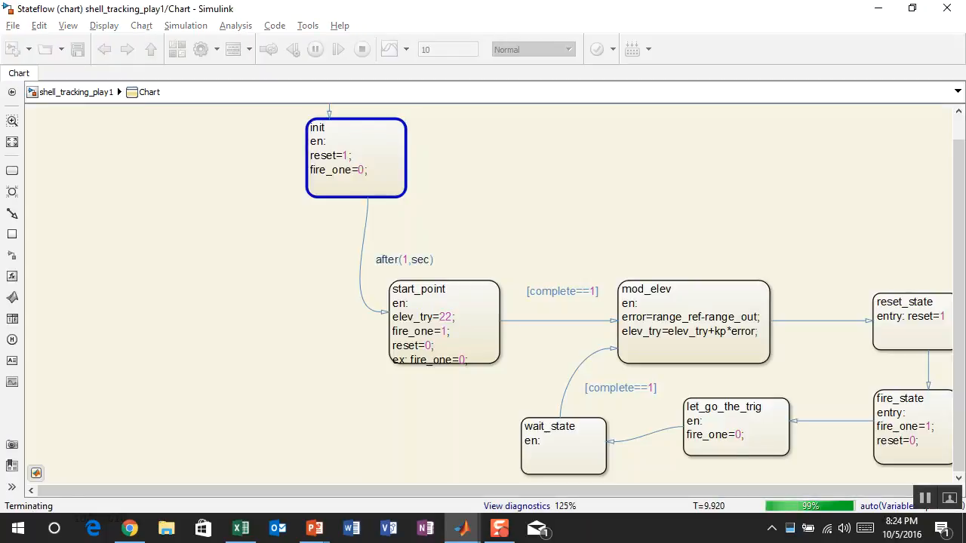
scroll(489, 300, "right", 2)
scroll(489, 300, "down", 1)
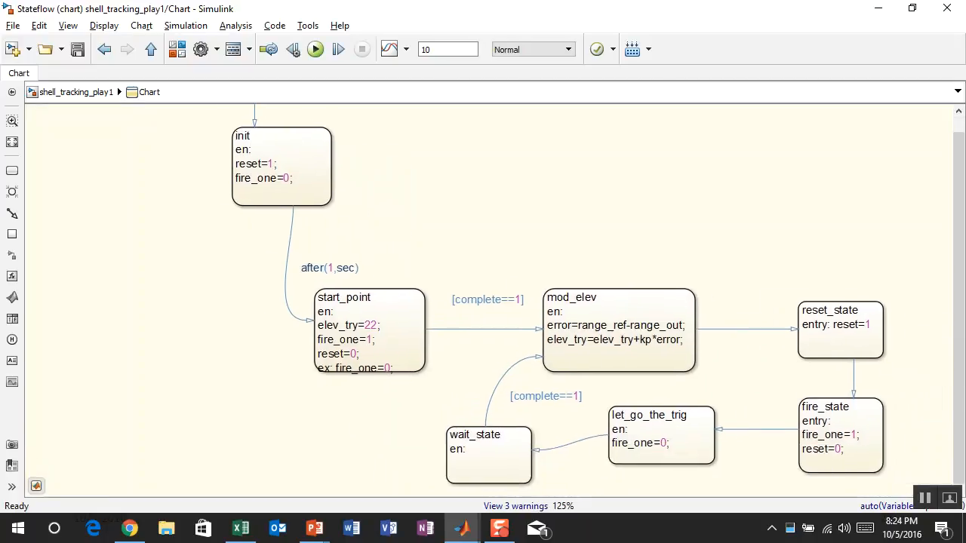
key("Escape")
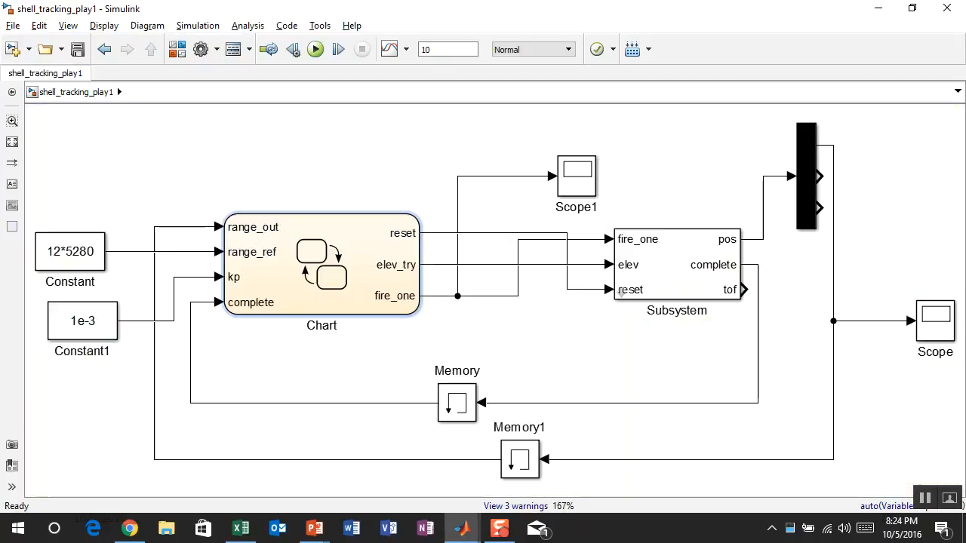
double_click(936, 321)
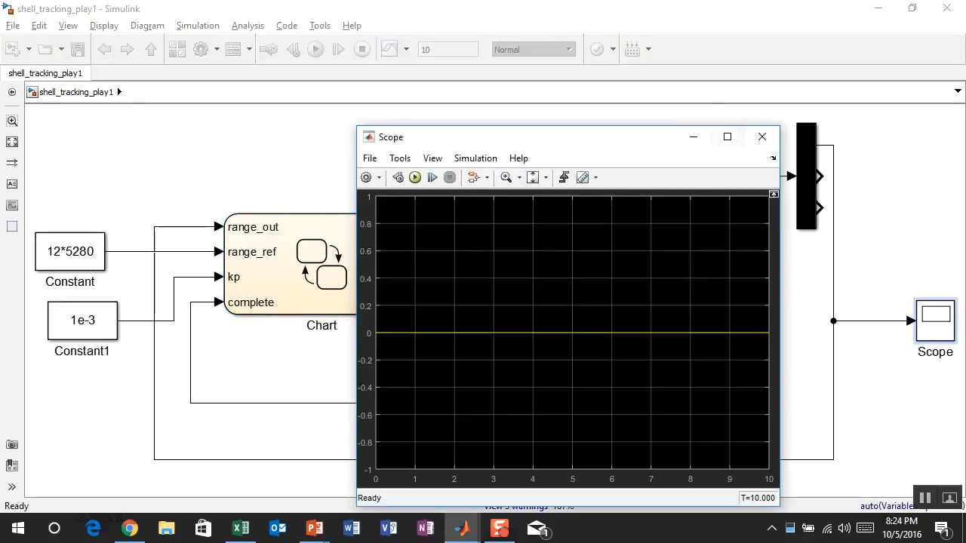
left_click(762, 137)
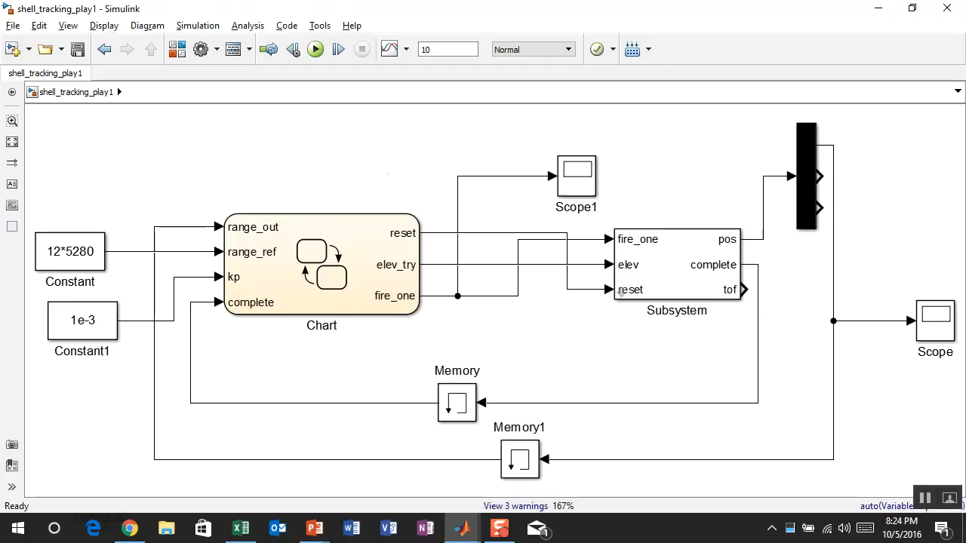
- Move the 12*5280 Constant block up and align the 1e-3 Constant1 block beneath it
left_click(70, 251)
left_click_drag(70, 251, 70, 207)
left_click_drag(82, 321, 70, 301)
left_click(355, 359)
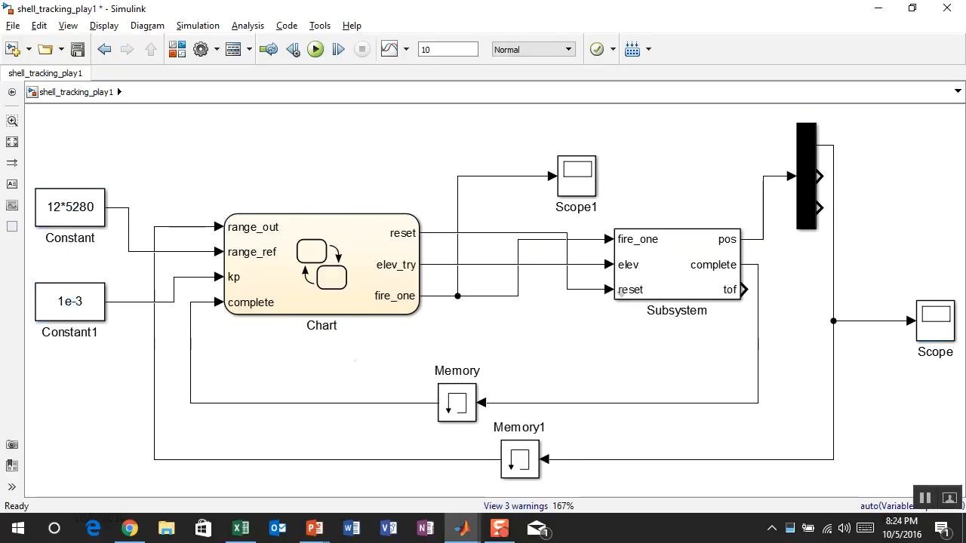
- Open the Chart block, run the simulation to watch which state is active, and stop the run
left_click(323, 273)
left_click(577, 351)
double_click(321, 264)
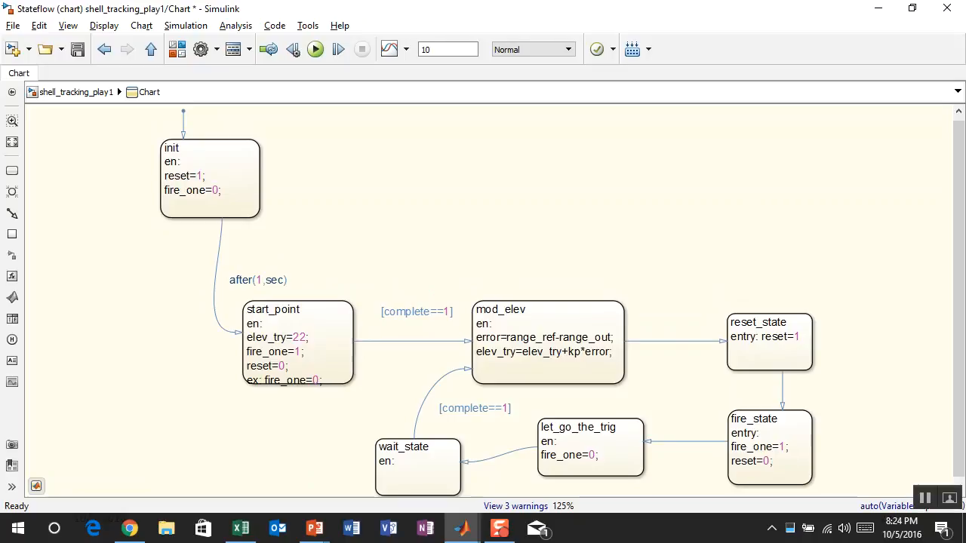
left_click(315, 49)
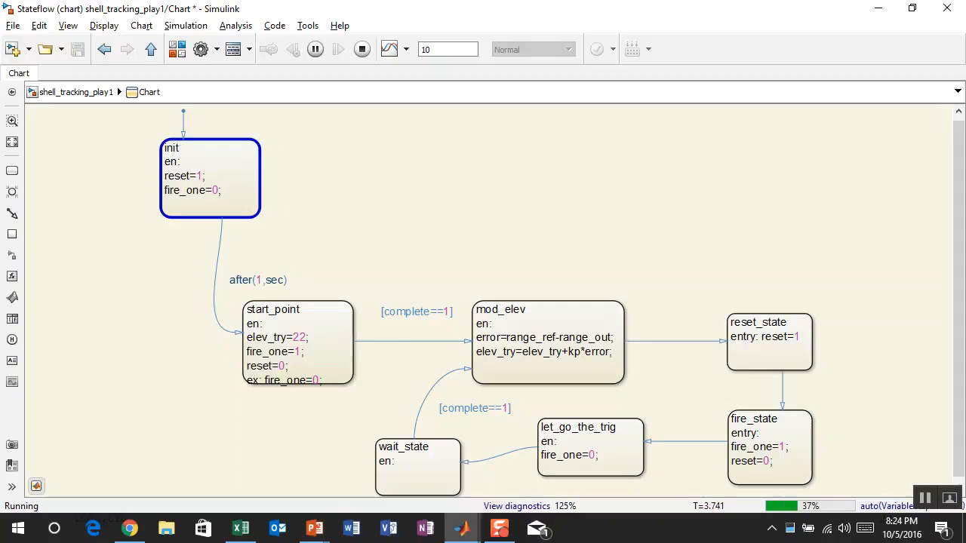
left_click(362, 49)
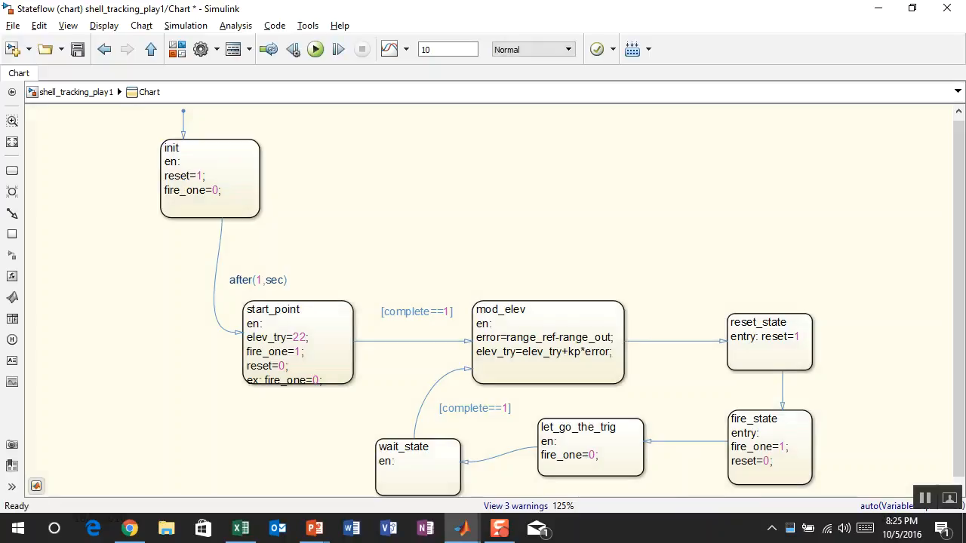
- Delete the after(1,sec) condition from the init to start_point transition and test the chart with a short simulation run
left_click(279, 280)
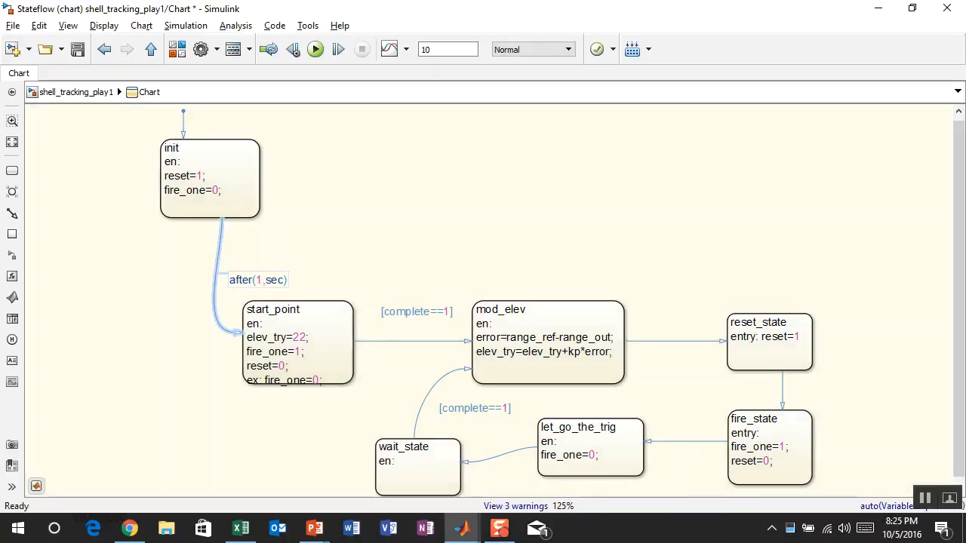
key("BackSpace")
key("BackSpace")
key("BackSpace")
key("BackSpace")
key("BackSpace")
key("Delete")
key("BackSpace")
key("BackSpace")
key("BackSpace")
key("BackSpace")
key("BackSpace")
key("BackSpace")
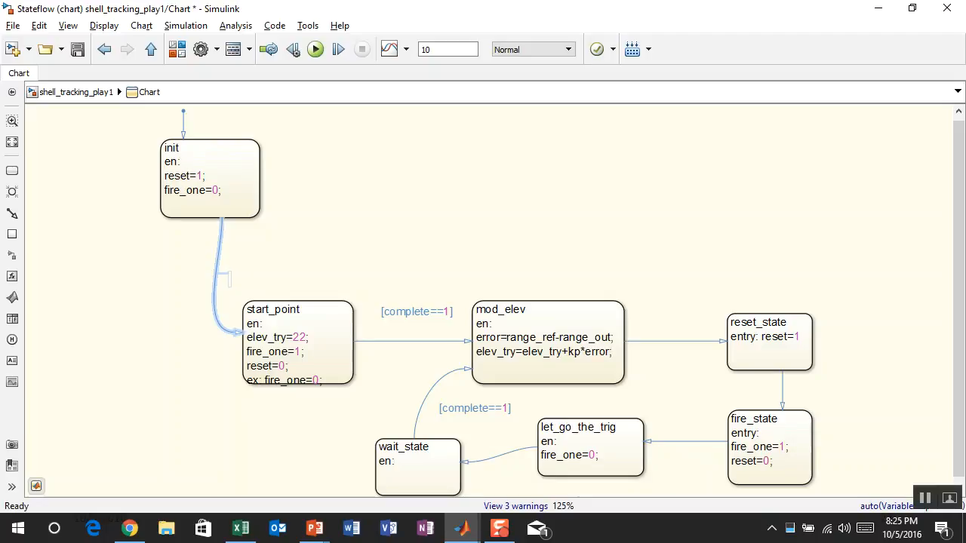
key("Escape")
left_click(315, 49)
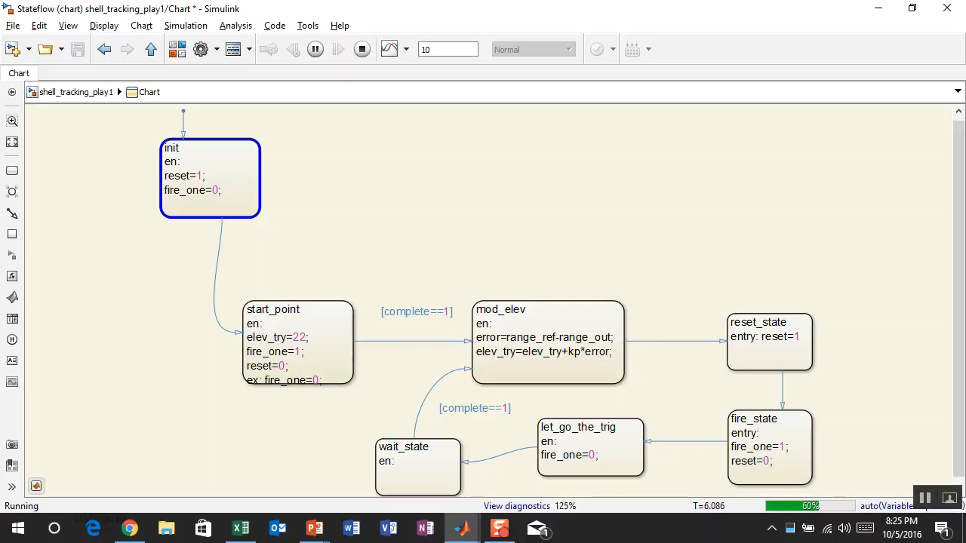
left_click(362, 49)
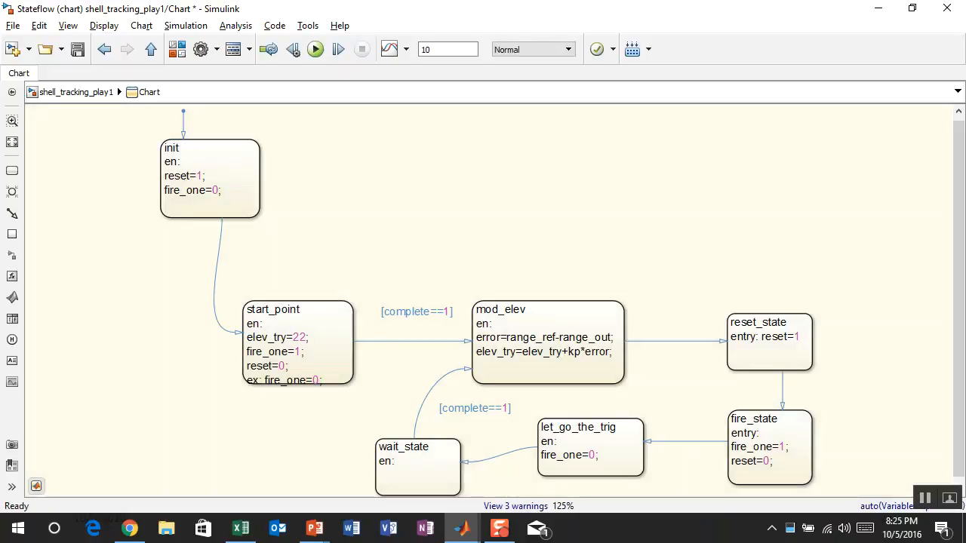
- Shift the transition's starting point left along init's lower edge, and save and rerun the model to watch the active state
left_click_drag(222, 220, 195, 220)
left_click(270, 255)
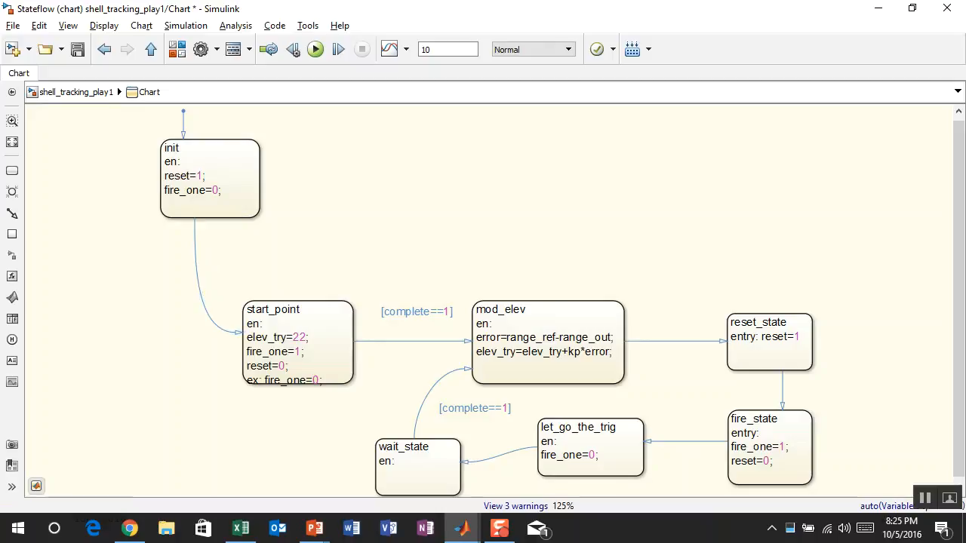
left_click(77, 49)
left_click(315, 49)
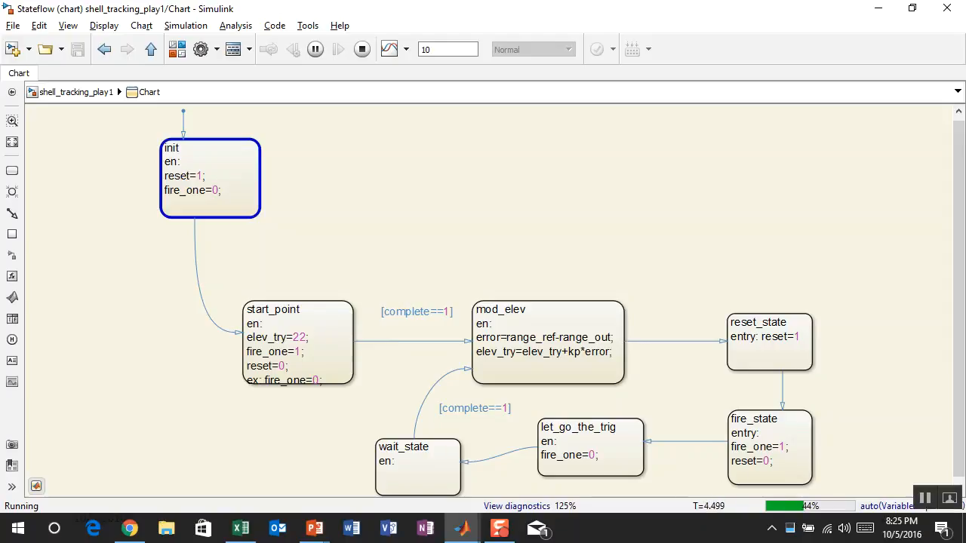
left_click(361, 49)
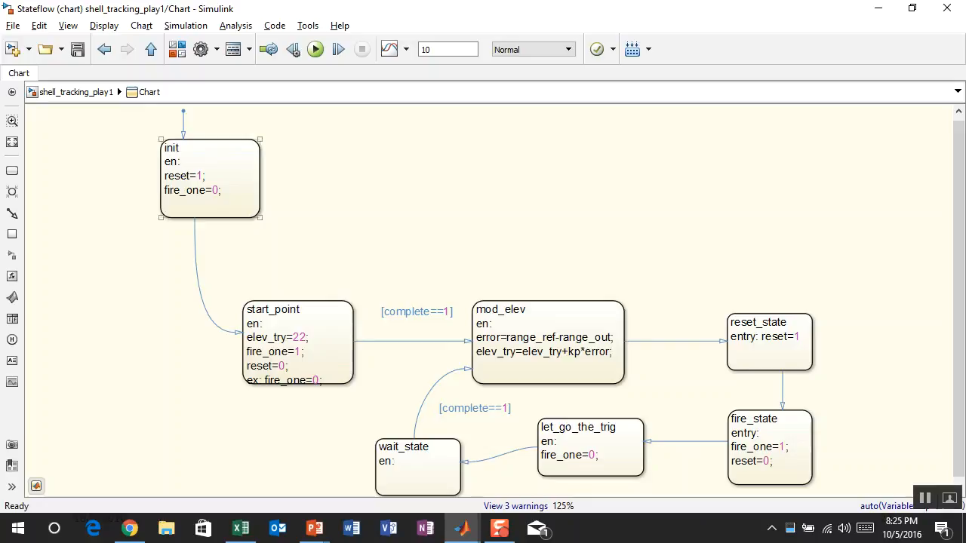
- Enlarge the start_point state so that its exit action fits inside the box
left_click(189, 175)
left_click(236, 172)
key("Escape")
left_click_drag(298, 353, 298, 341)
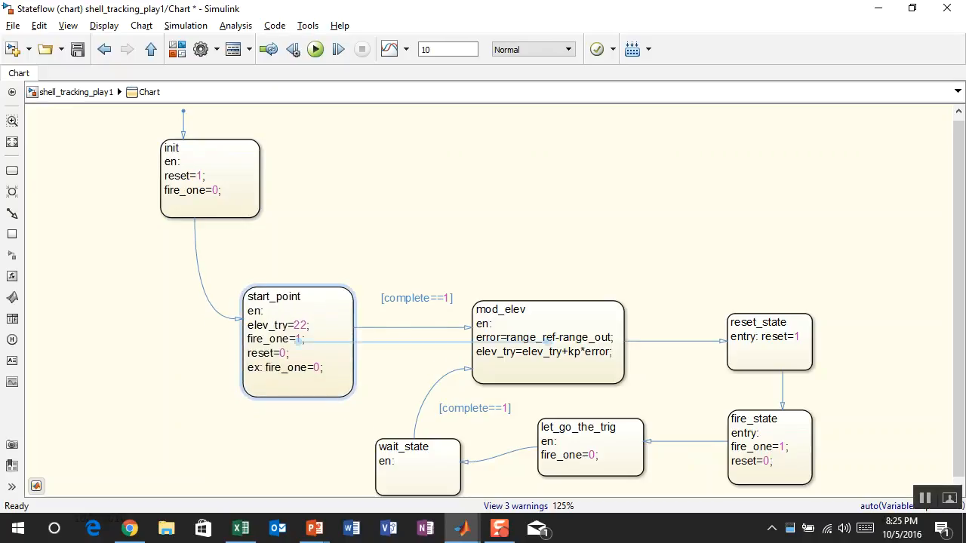
left_click(377, 243)
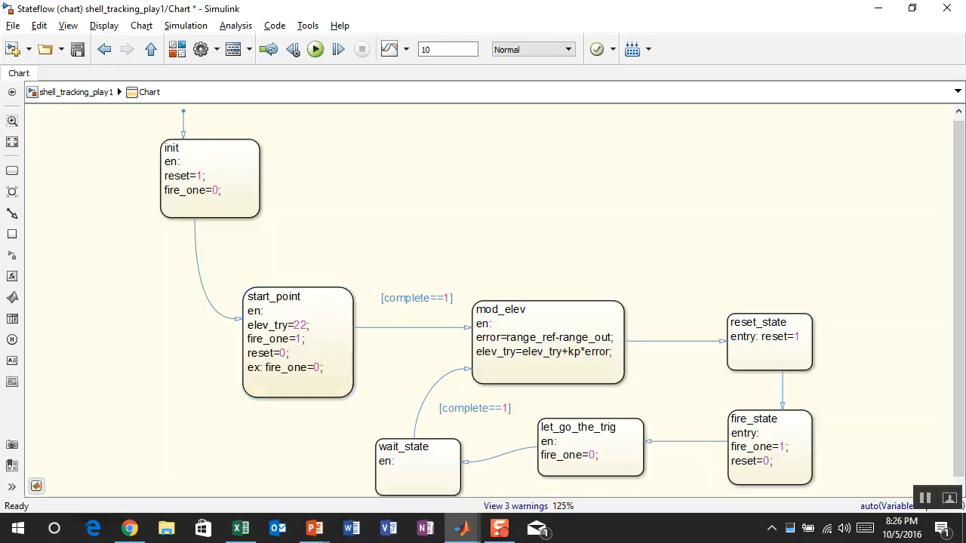
- Save the model, then inspect the Chart, its init state and its start_point state in the Model Explorer
left_click(76, 92)
key("ctrl+s")
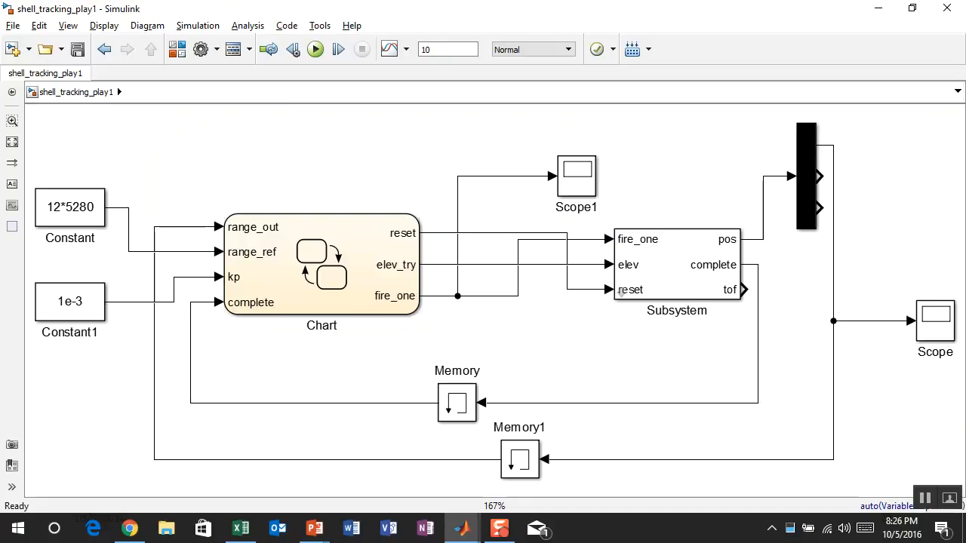
left_click(233, 49)
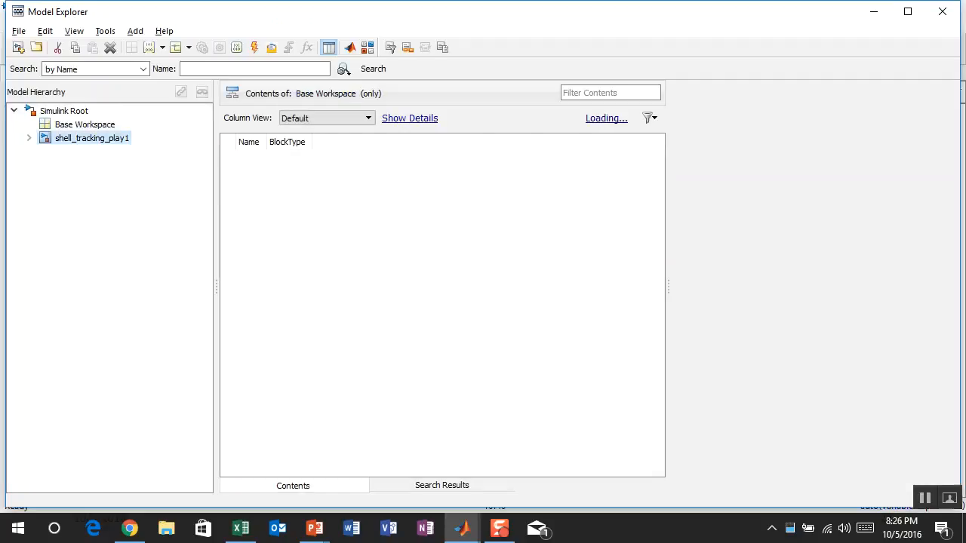
left_click(28, 138)
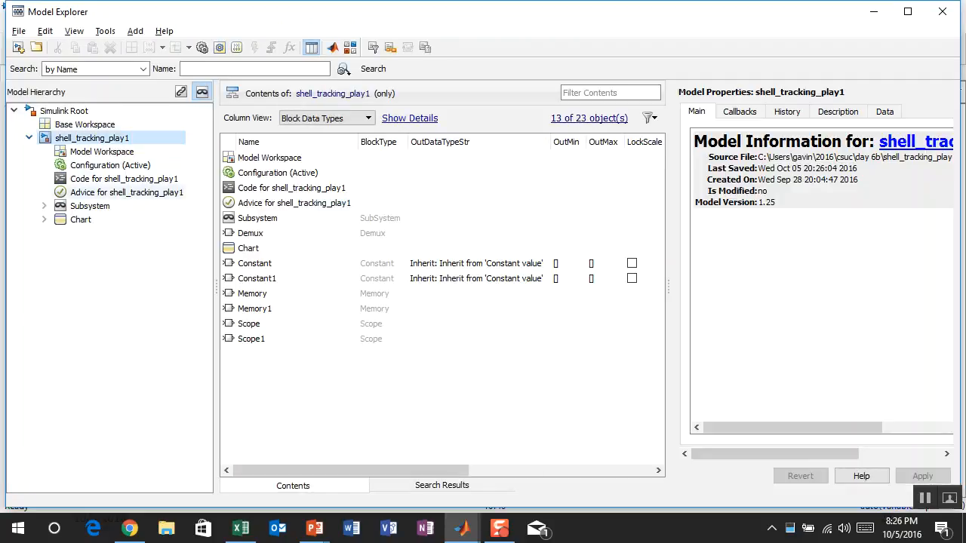
left_click(81, 219)
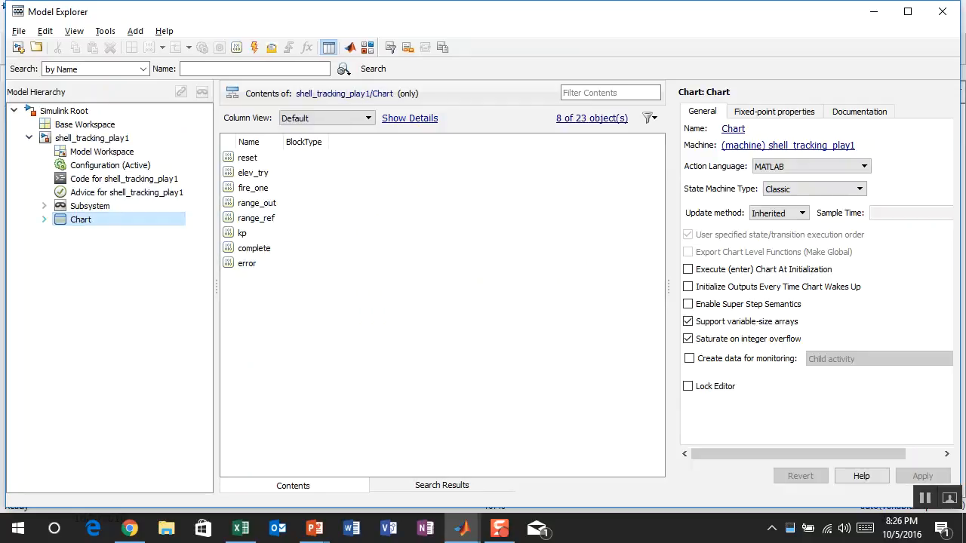
left_click(44, 220)
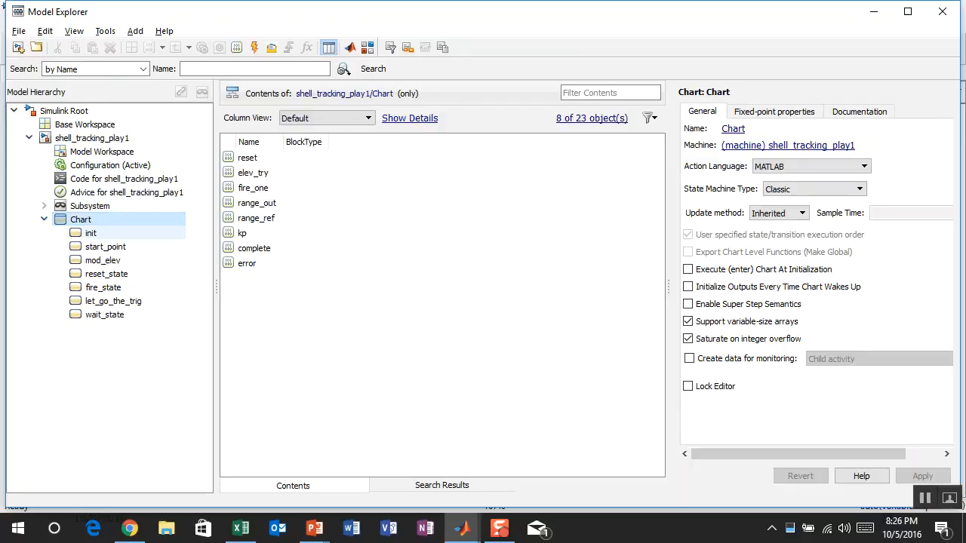
left_click(91, 233)
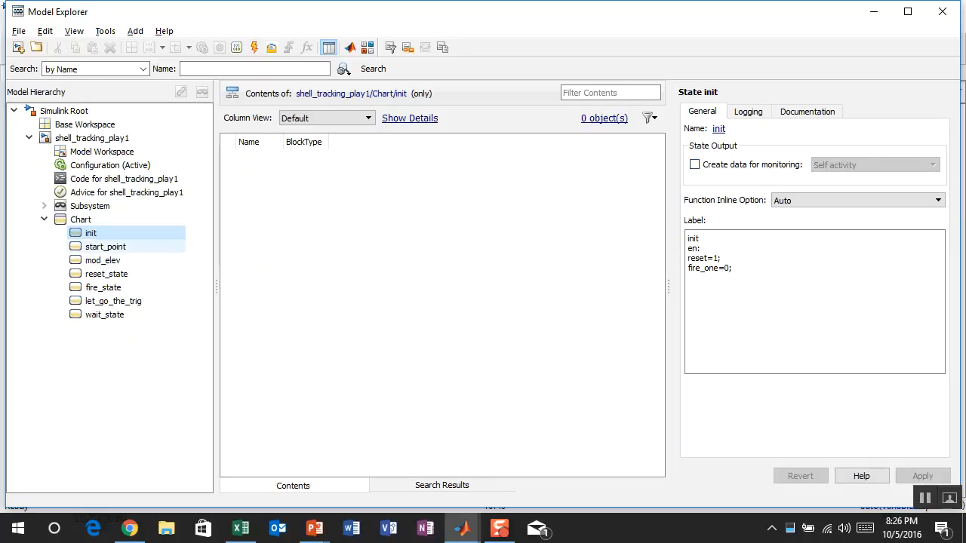
left_click(106, 246)
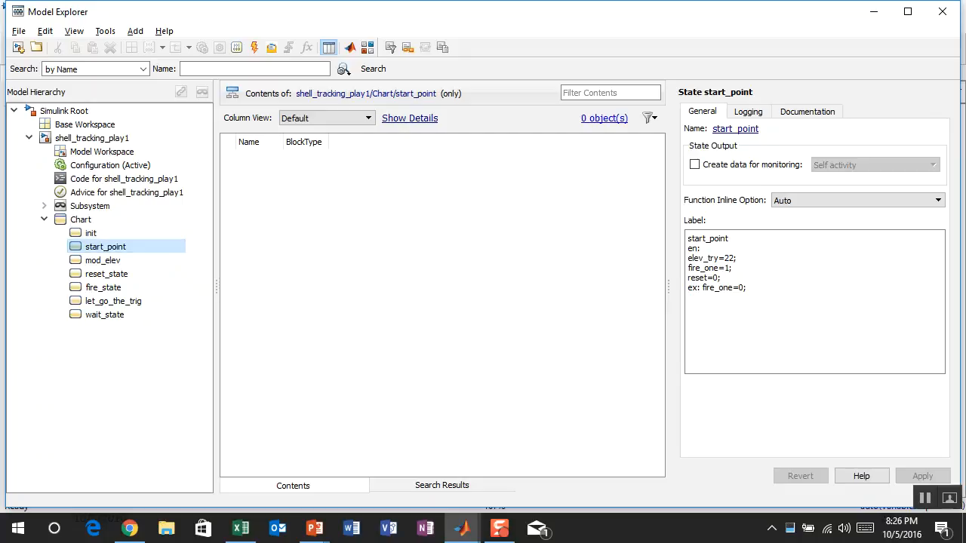
- Include transitions in the Model Explorer listing and check the source and destination of the unlabelled mod_elev and init transitions
left_click(650, 118)
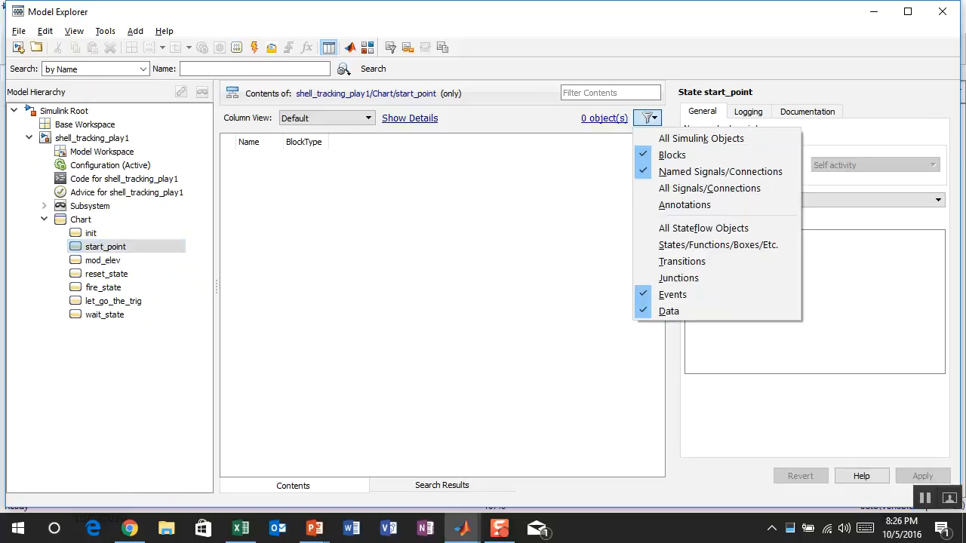
left_click(682, 261)
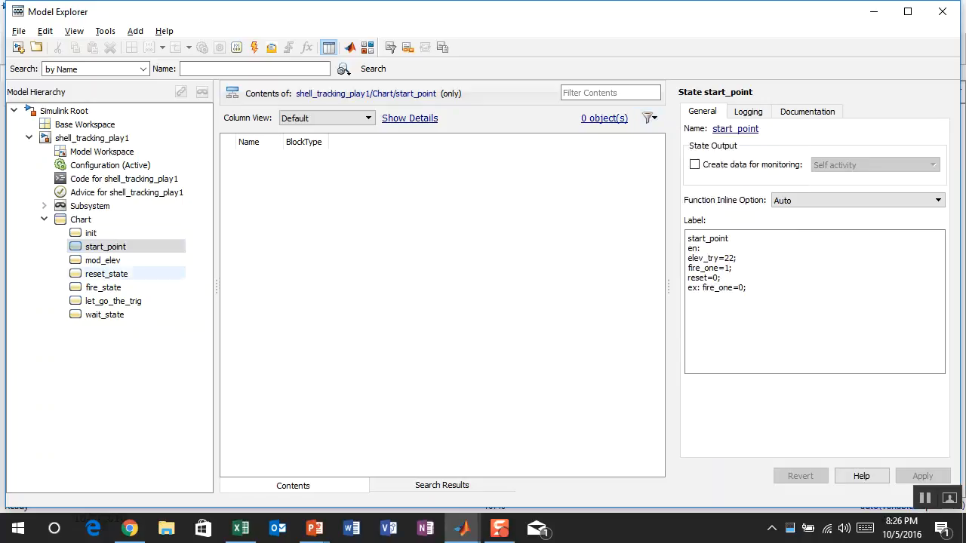
left_click(82, 219)
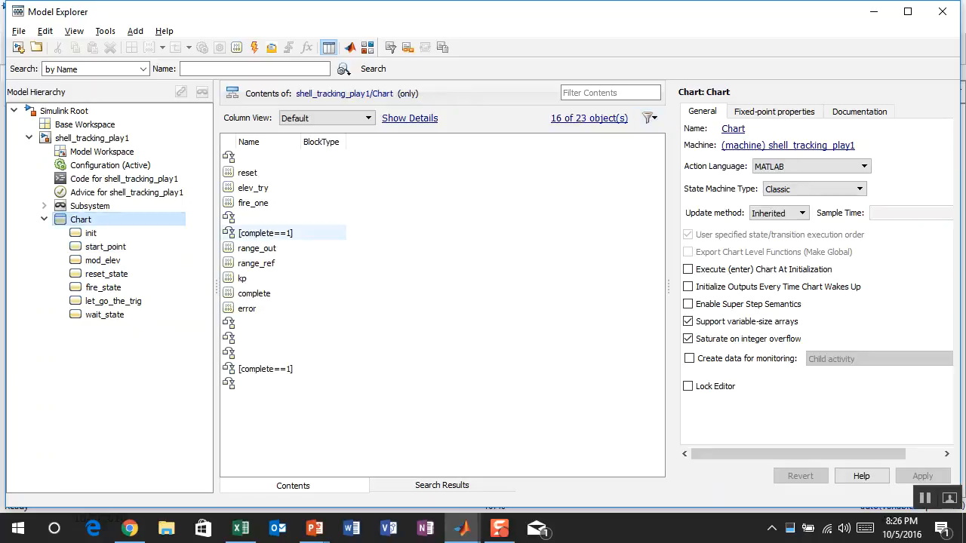
left_click(252, 323)
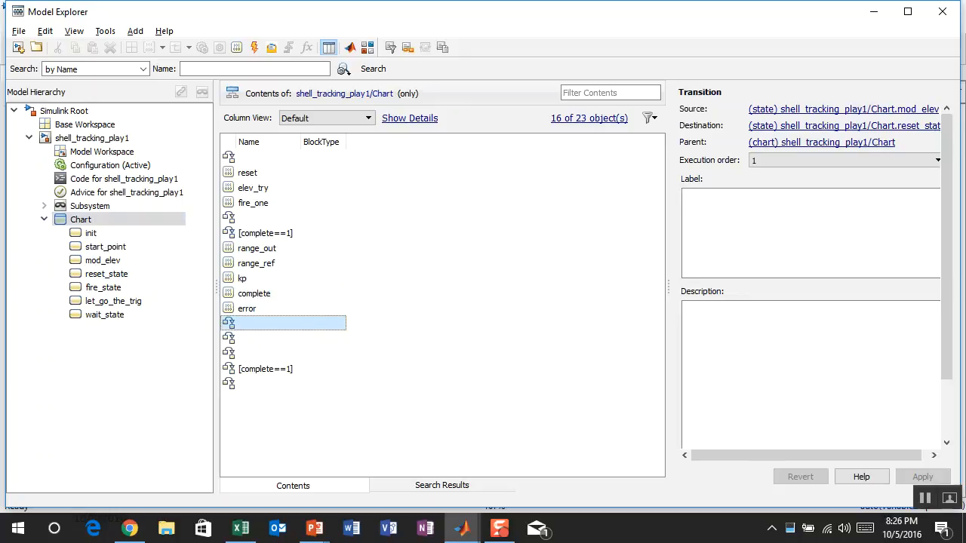
left_click_drag(667, 286, 566, 287)
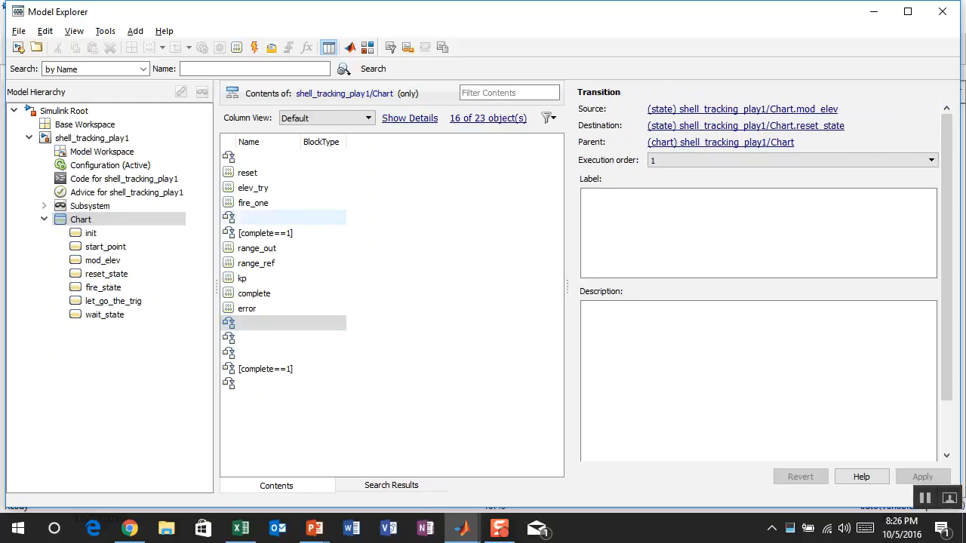
left_click(256, 217)
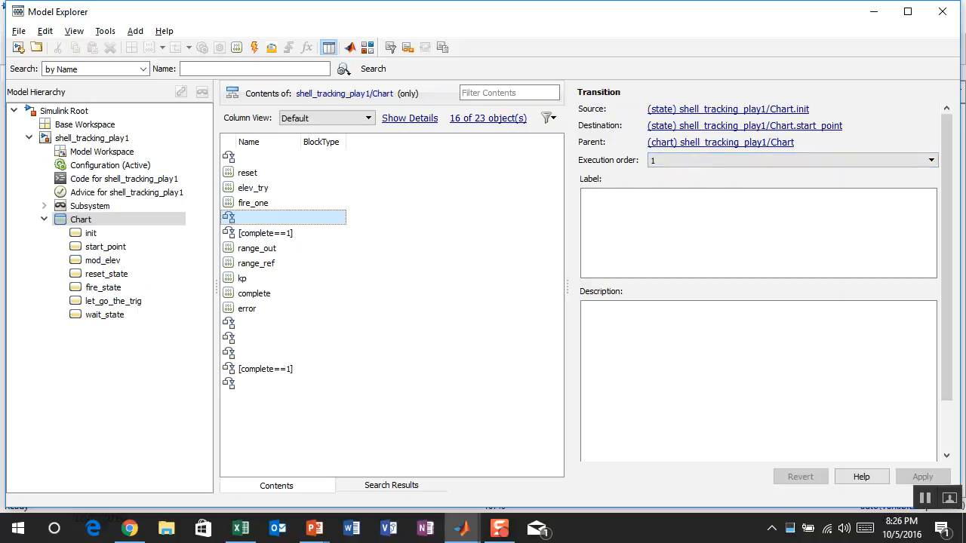
left_click(874, 11)
- Set the Chart block's sample time to 1/100 in its subsystem block parameters
left_click(322, 264)
right_click(344, 267)
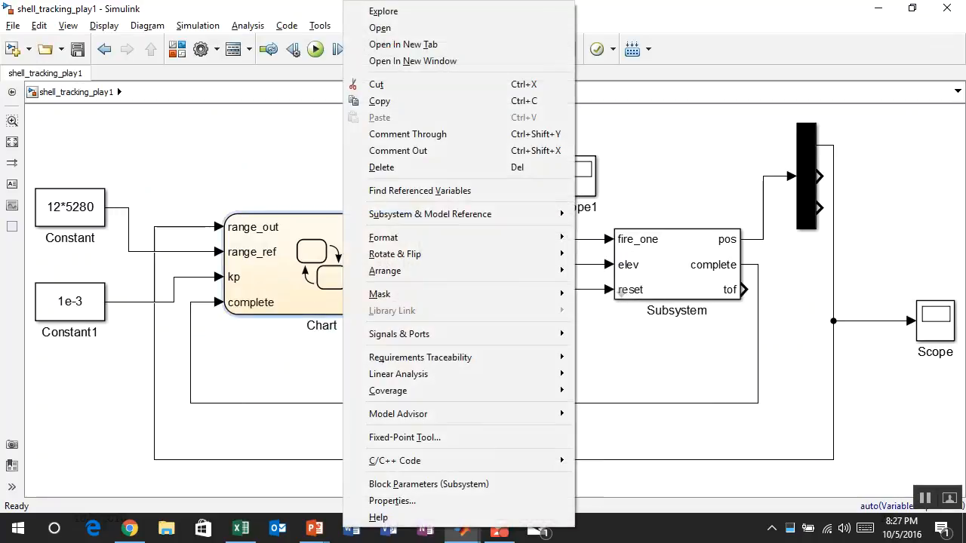
left_click(408, 483)
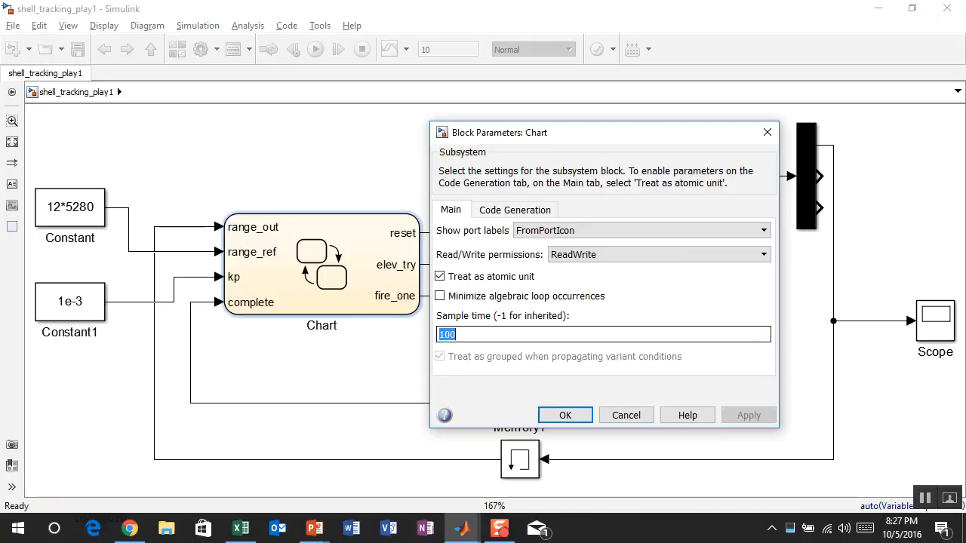
type("1/100")
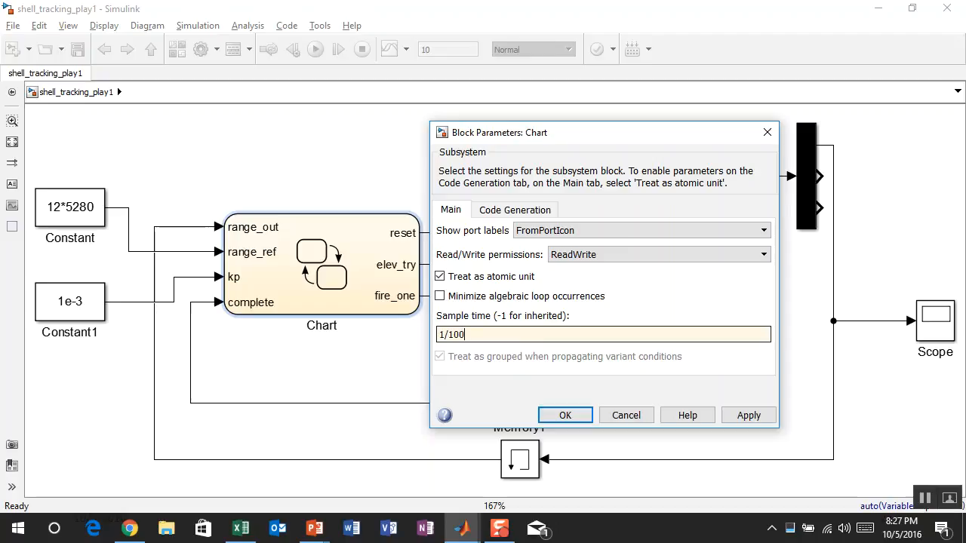
key("Return")
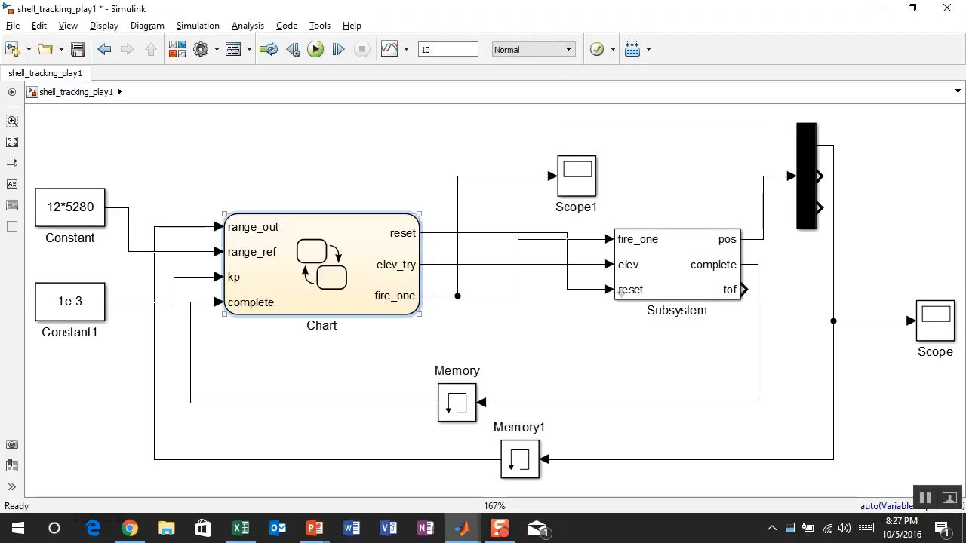
- Label the init to start_point transition after(0.1,sec), save the model, and return to the top-level diagram
double_click(301, 283)
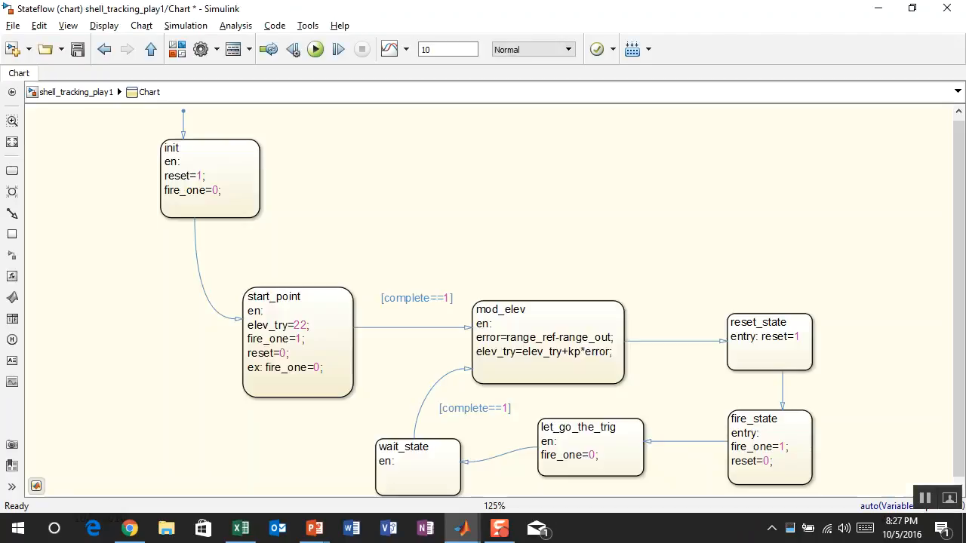
double_click(197, 243)
type("after(")
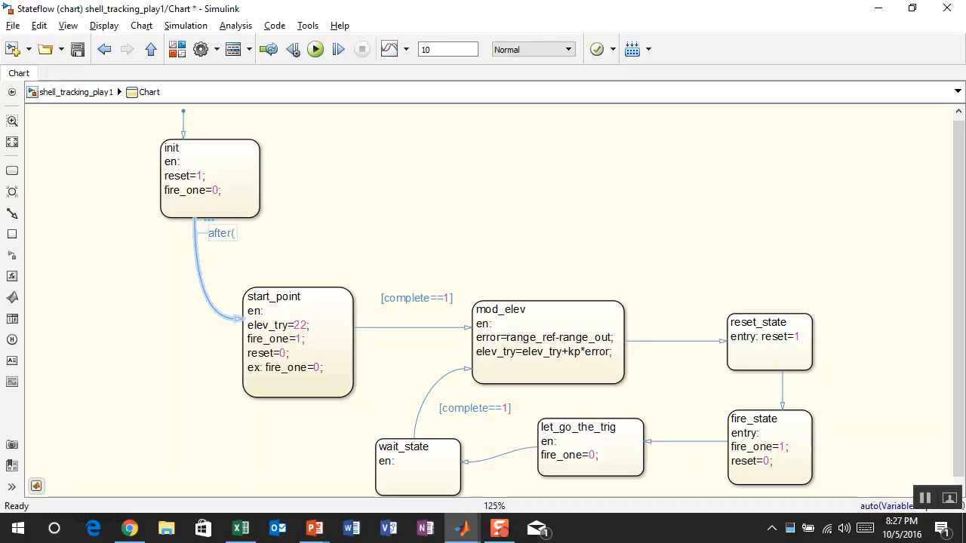
type("10.1,sec)")
key("Escape")
key("ctrl+s")
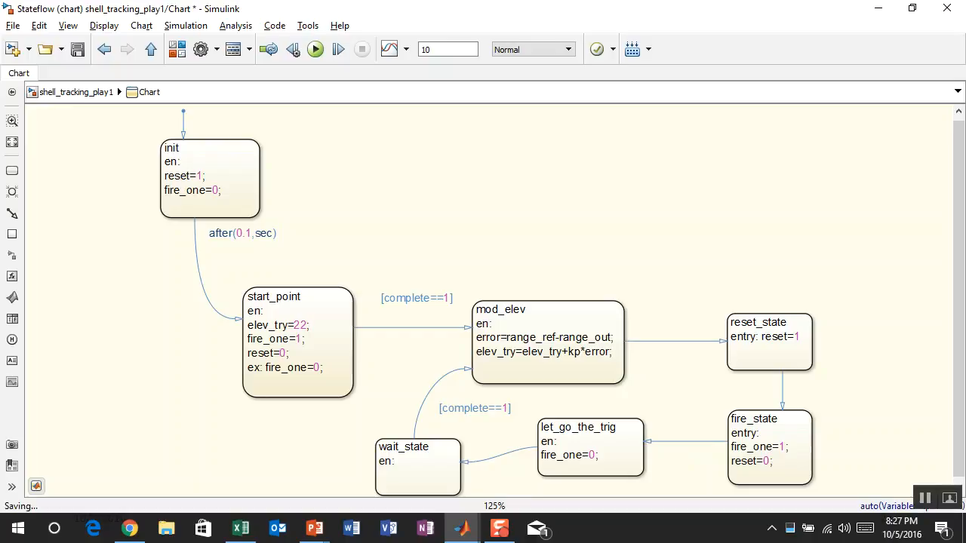
key("Escape")
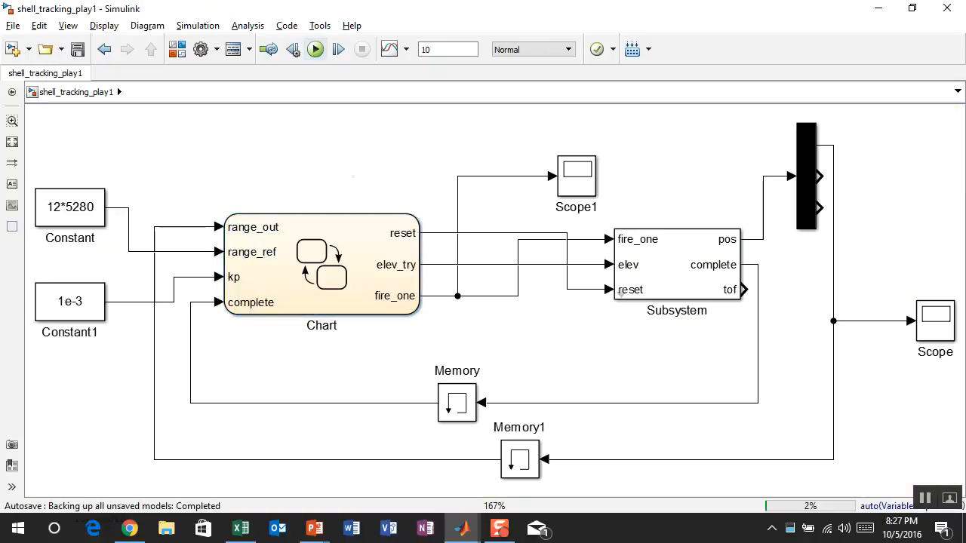
- Run the simulation and view the position output in Scope with the axes scaled to fit the signal
left_click(315, 49)
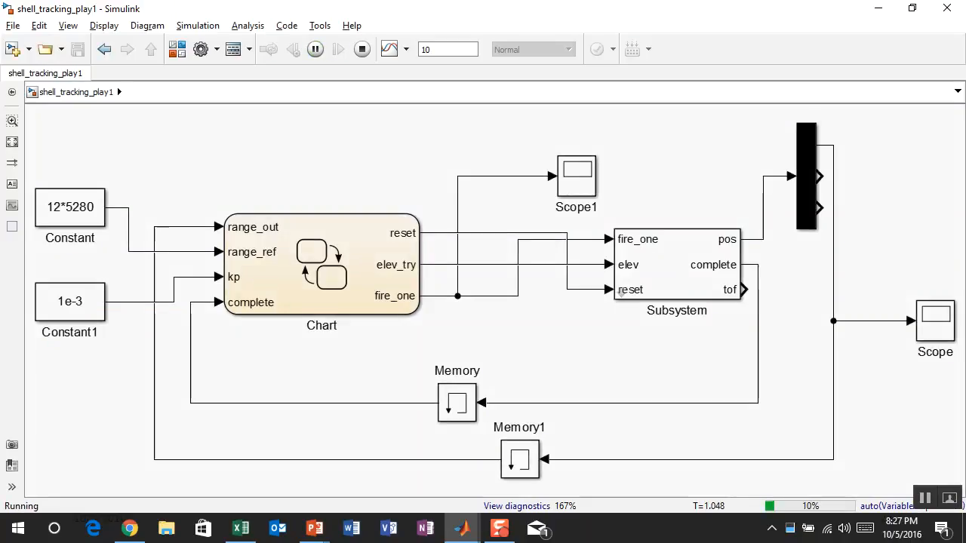
double_click(935, 322)
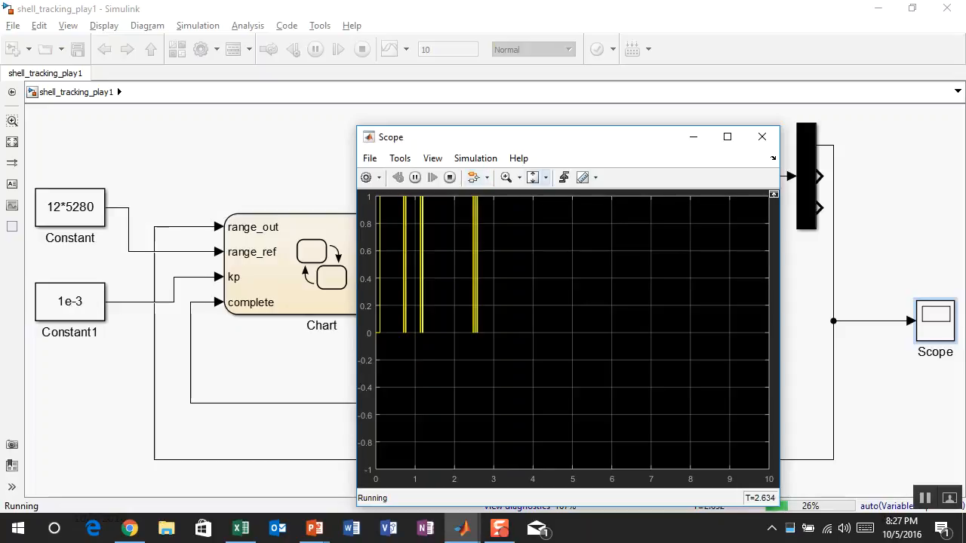
left_click(533, 177)
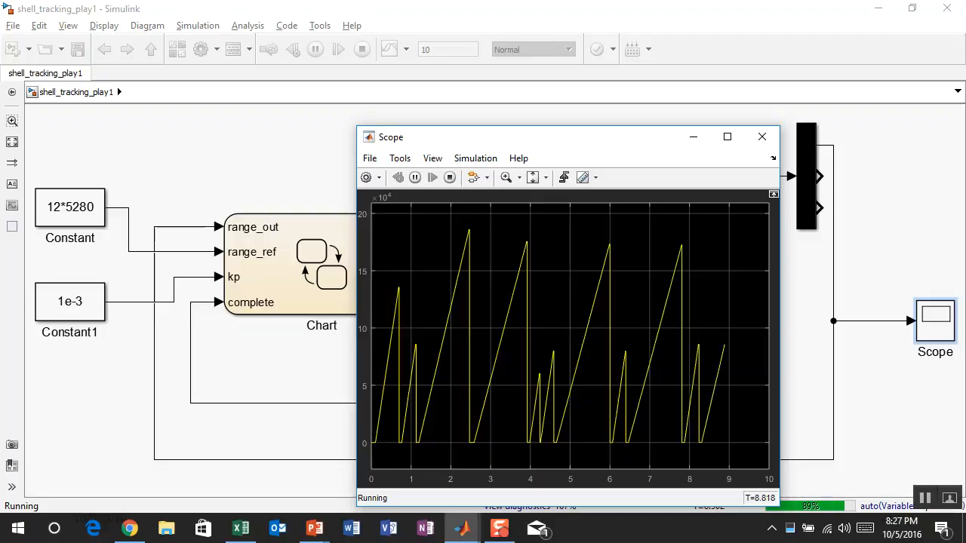
- Arrange the Scope and model windows side by side, and widen the model window to expose the stop time setting
key("super+Right")
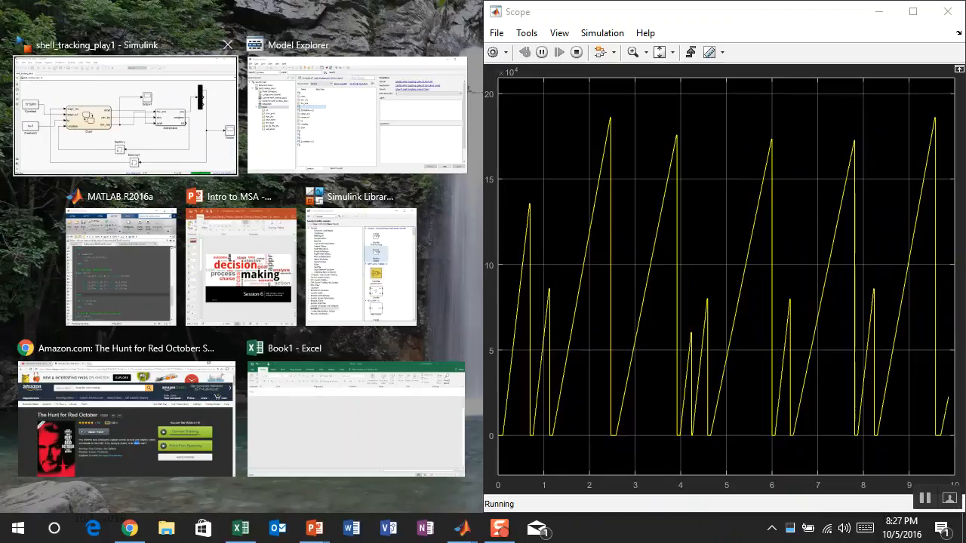
key("Return")
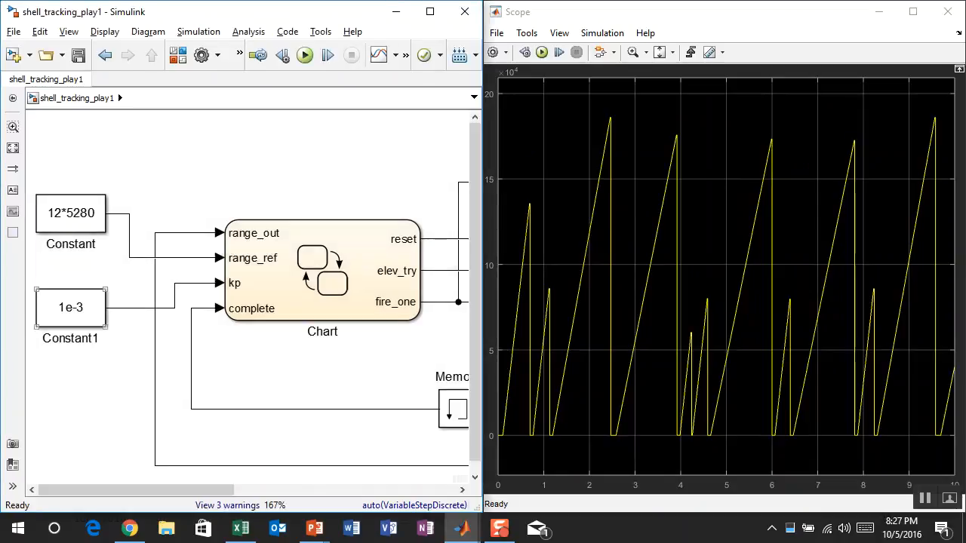
left_click_drag(482, 113, 558, 113)
- Set the simulation stop time to inf, save and run the model, and narrow its window to uncover the whole Scope
double_click(428, 55)
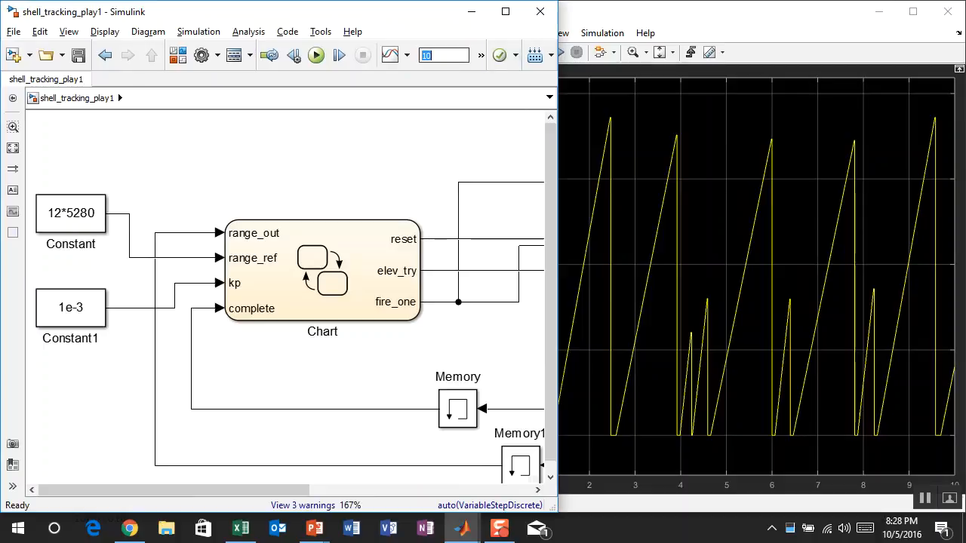
type("inf")
key("ctrl+s")
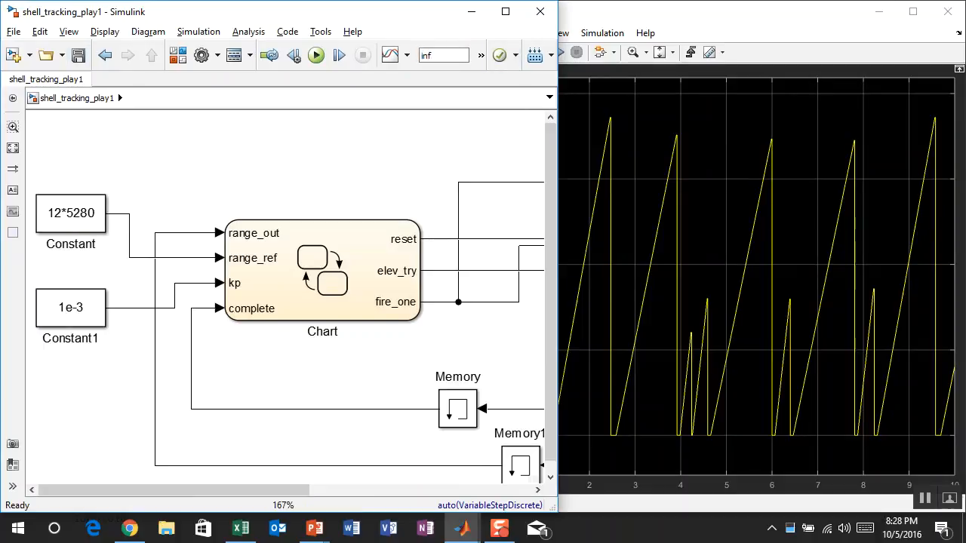
left_click(316, 55)
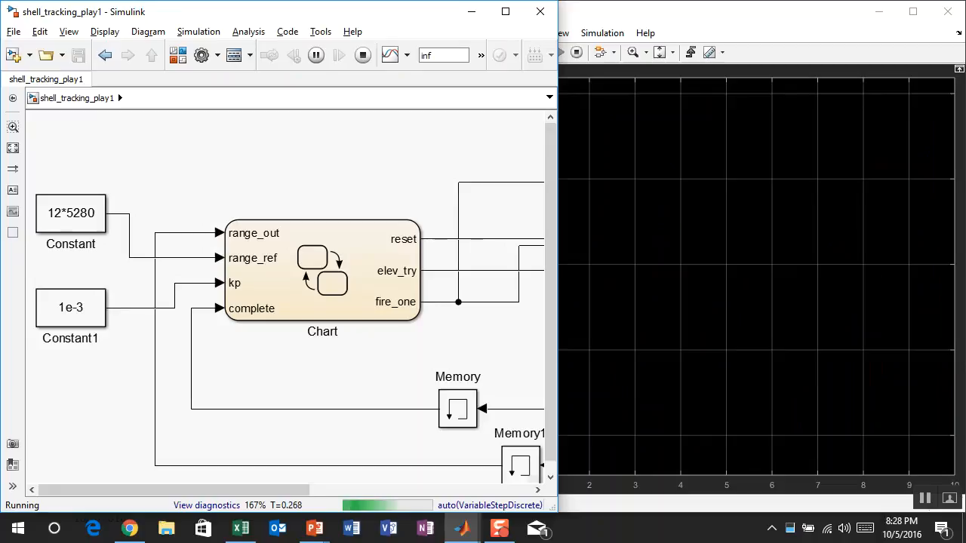
left_click_drag(558, 287, 482, 287)
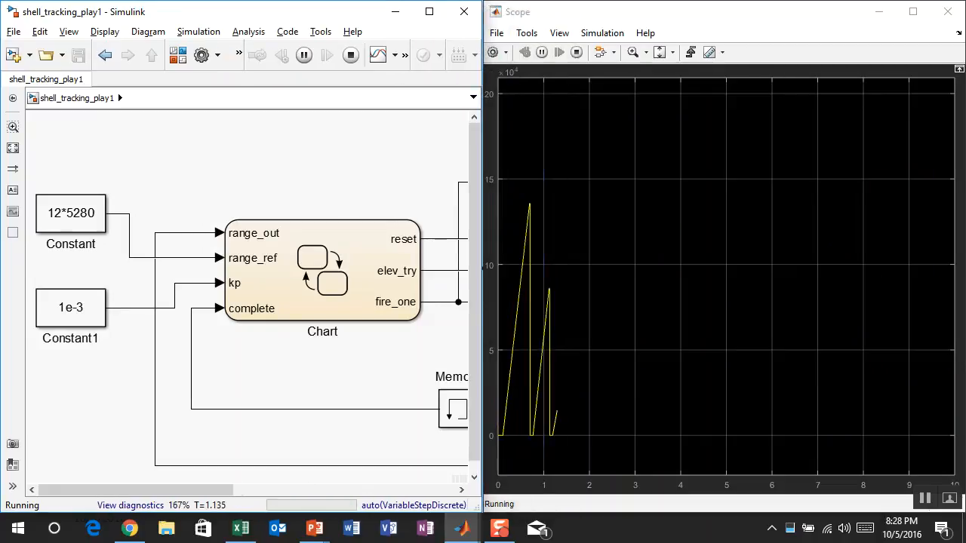
- Set the Constant1 block that feeds kp to 1e-4 while the simulation is running
double_click(71, 308)
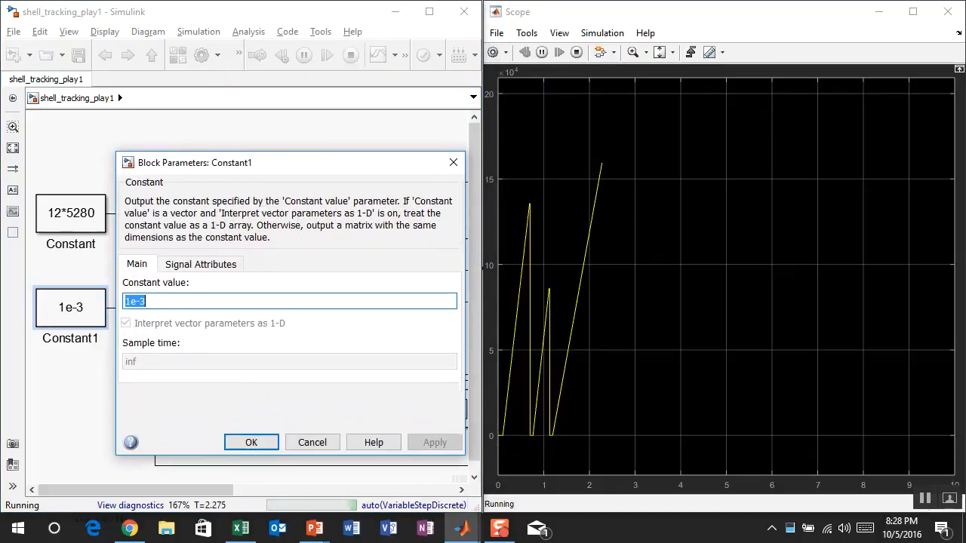
left_click_drag(291, 174, 231, 144)
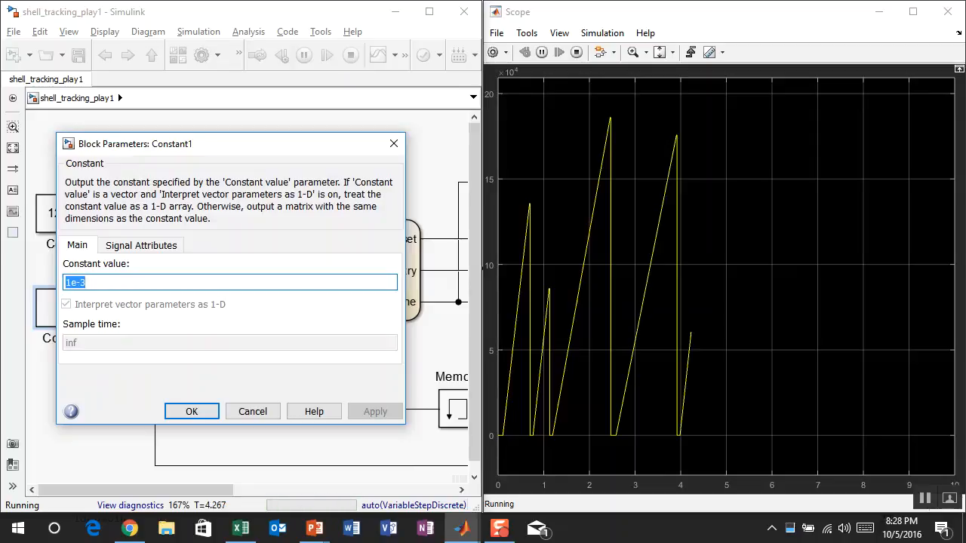
type("1e-4")
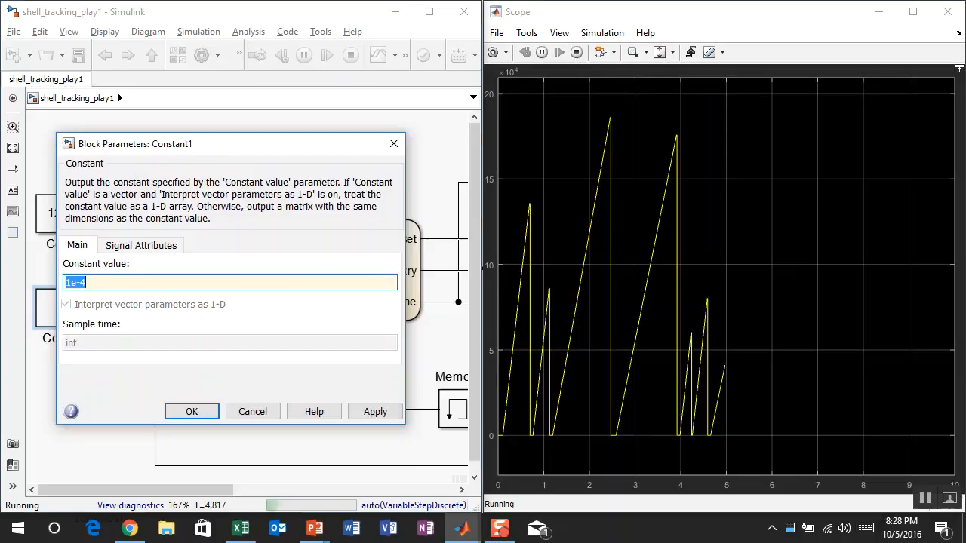
key("Return")
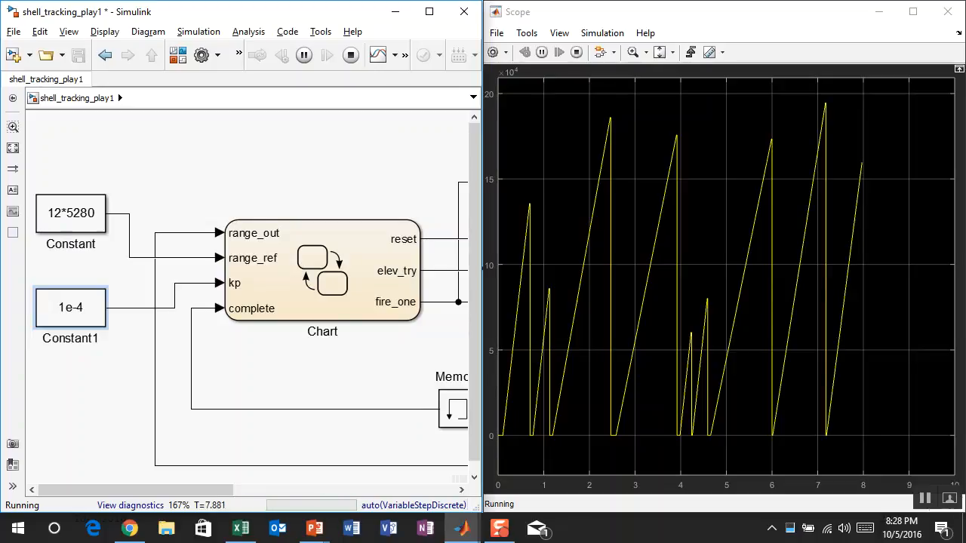
- Set the Constant1 block that feeds kp to 1e-5 while the simulation is running
double_click(71, 308)
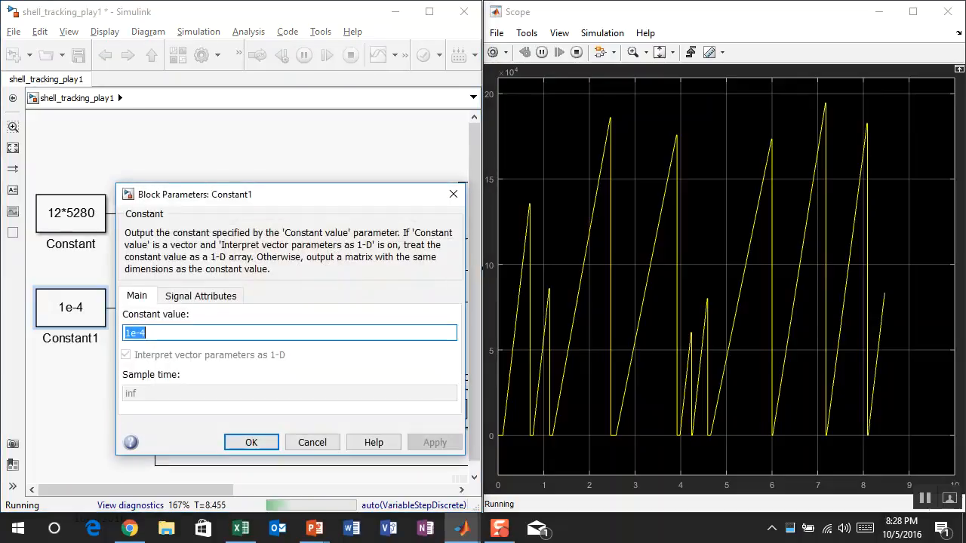
left_click(151, 333)
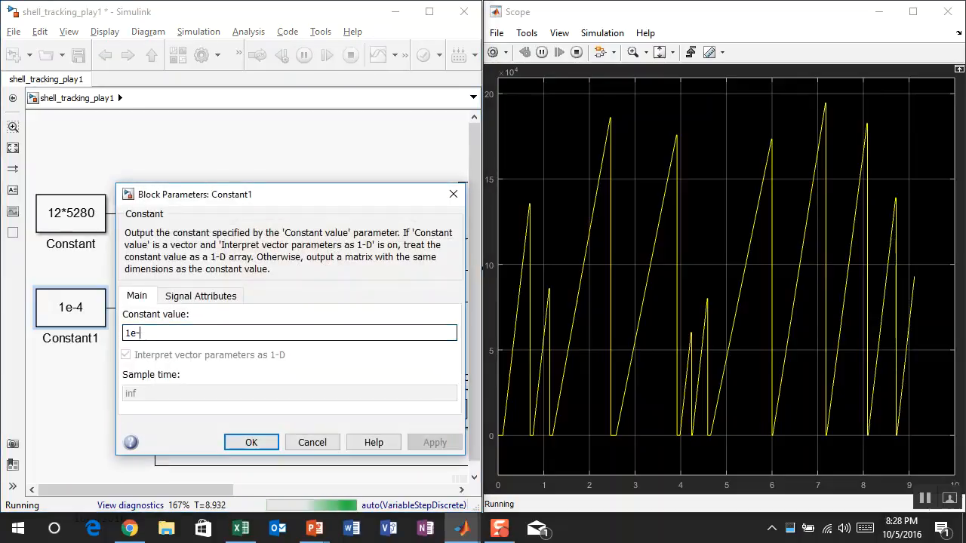
key("BackSpace")
type("5")
key("Return")
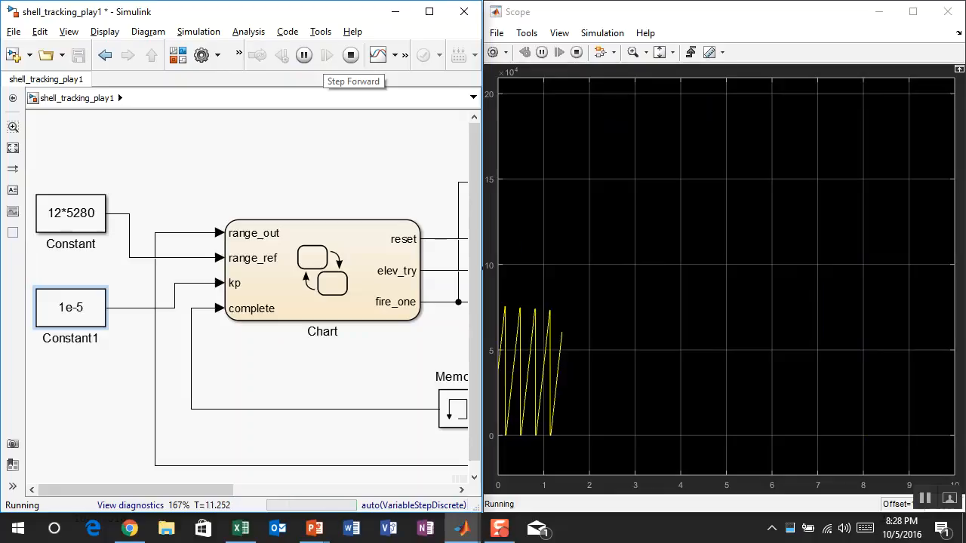
- Scale the Scope axes in both X and Y to fit the running position signal
left_click(659, 52)
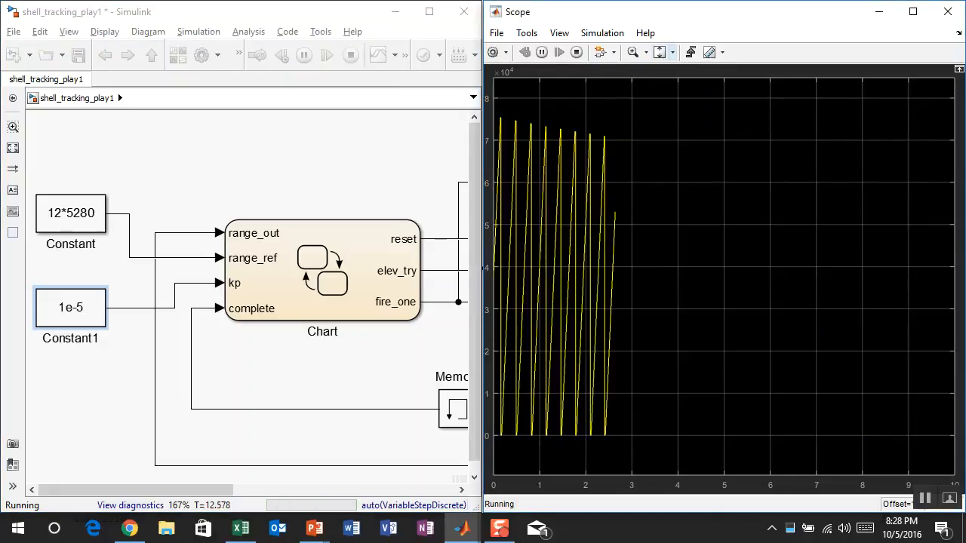
left_click(672, 52)
left_click(662, 90)
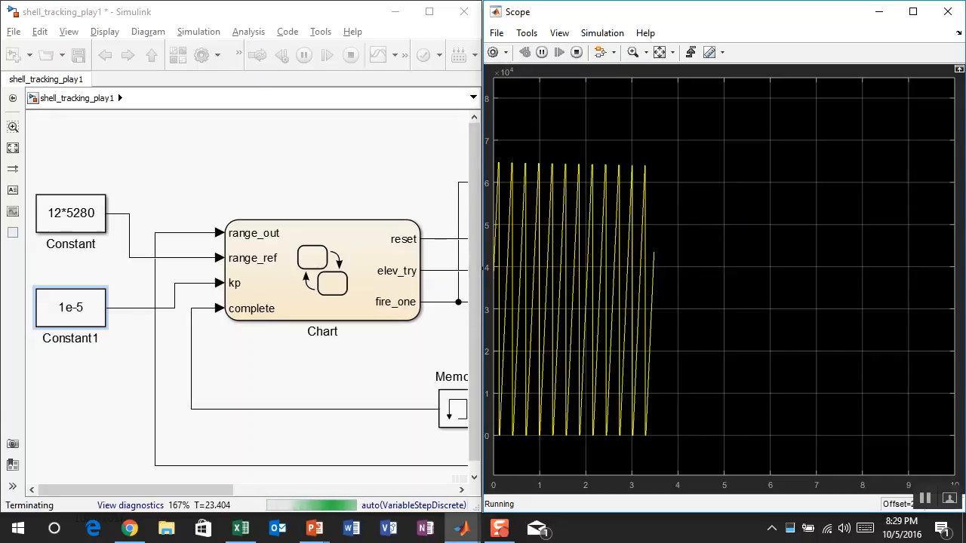
- Set the Constant1 block that feeds kp to 3e-5
double_click(71, 308)
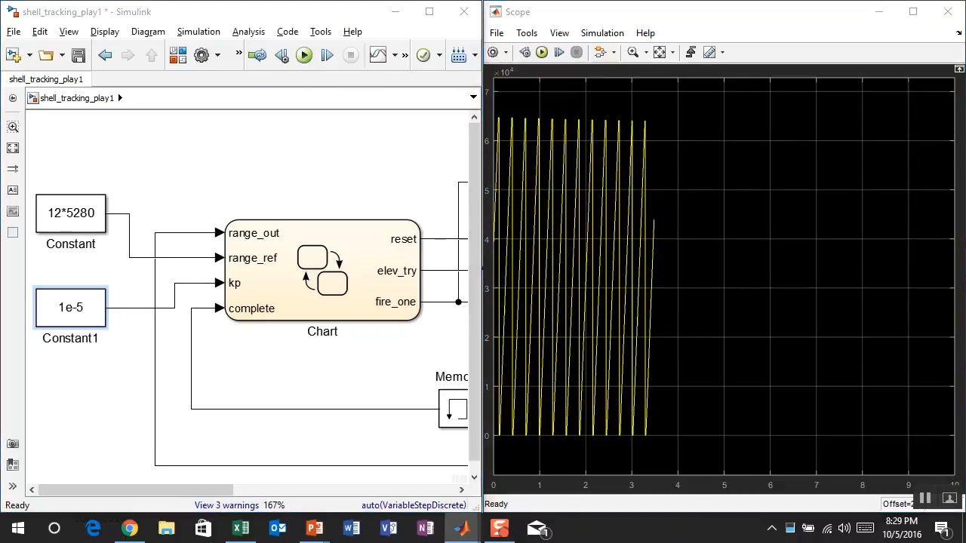
left_click(147, 333)
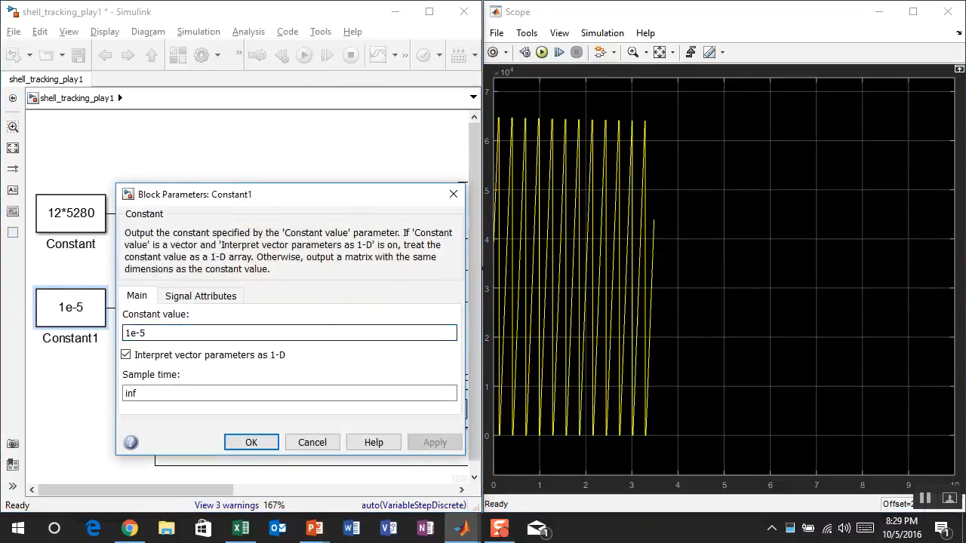
key("BackSpace")
type("3")
key("Return")
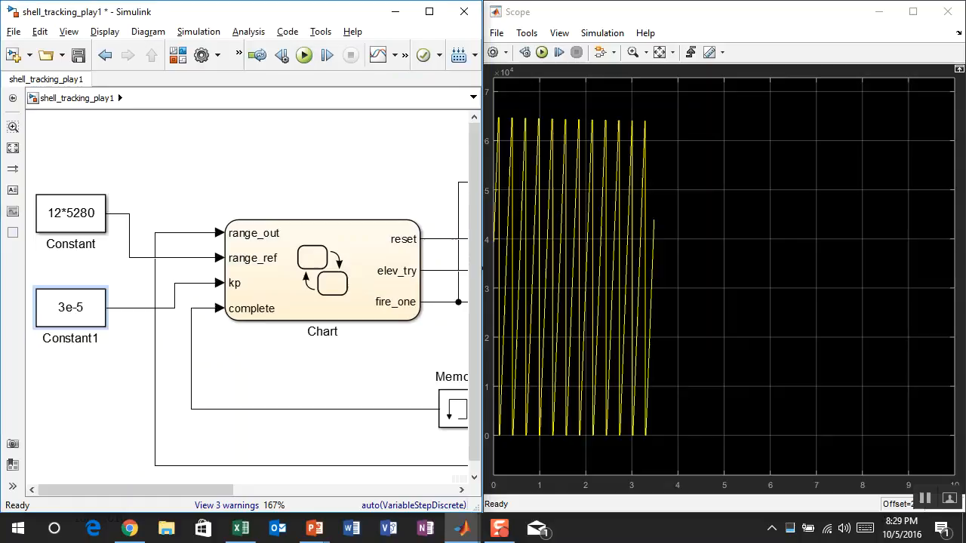
left_click(200, 138)
key("space")
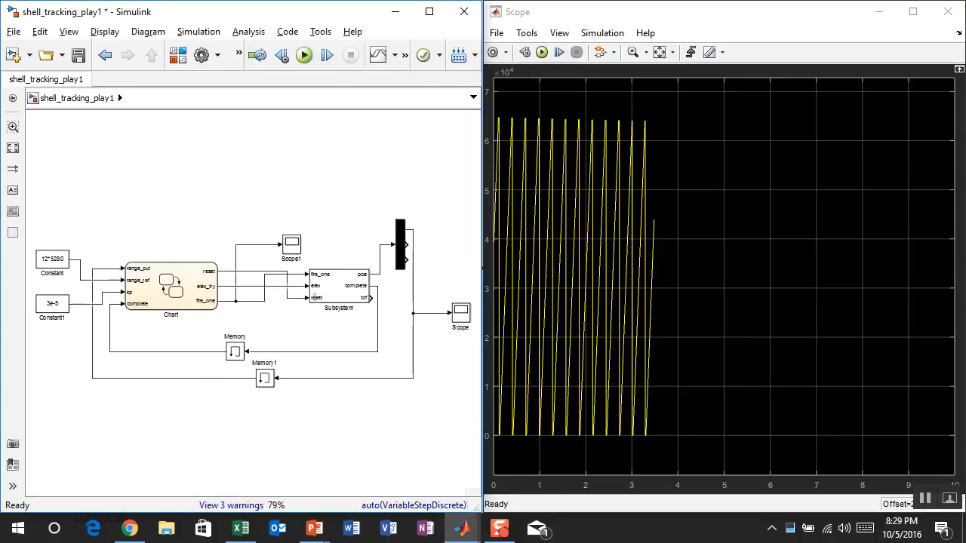
scroll(267, 324, "down", 3)
scroll(290, 310, "up", 4)
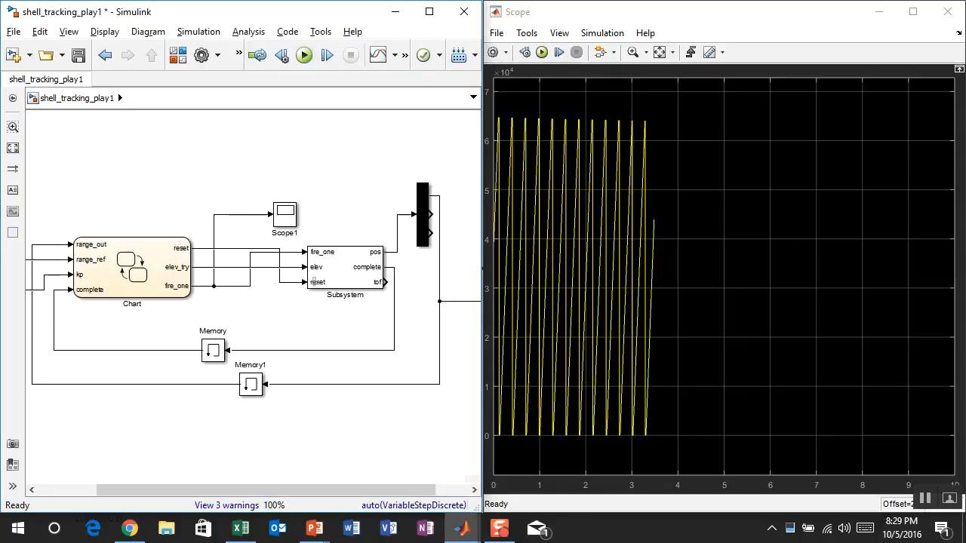
left_click_drag(258, 268, 425, 350)
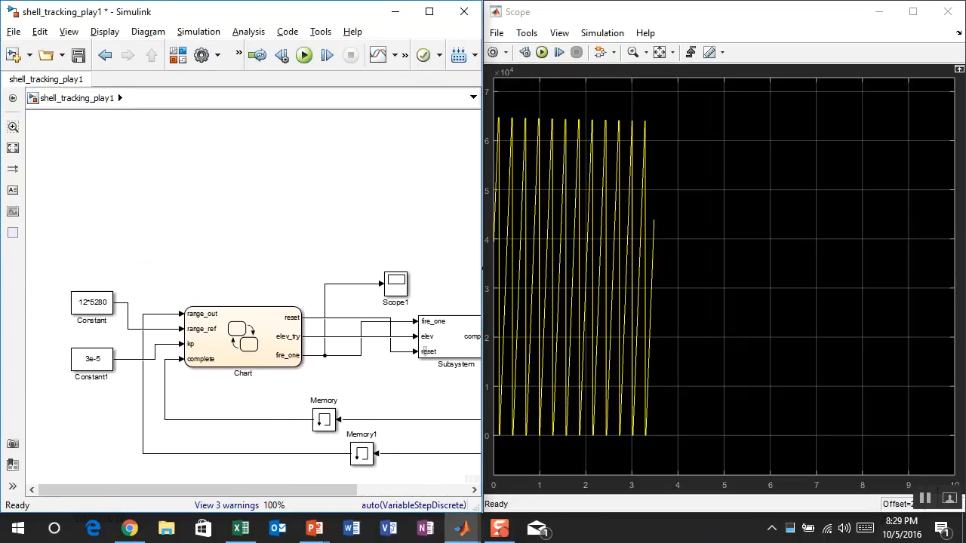
type("ystem")
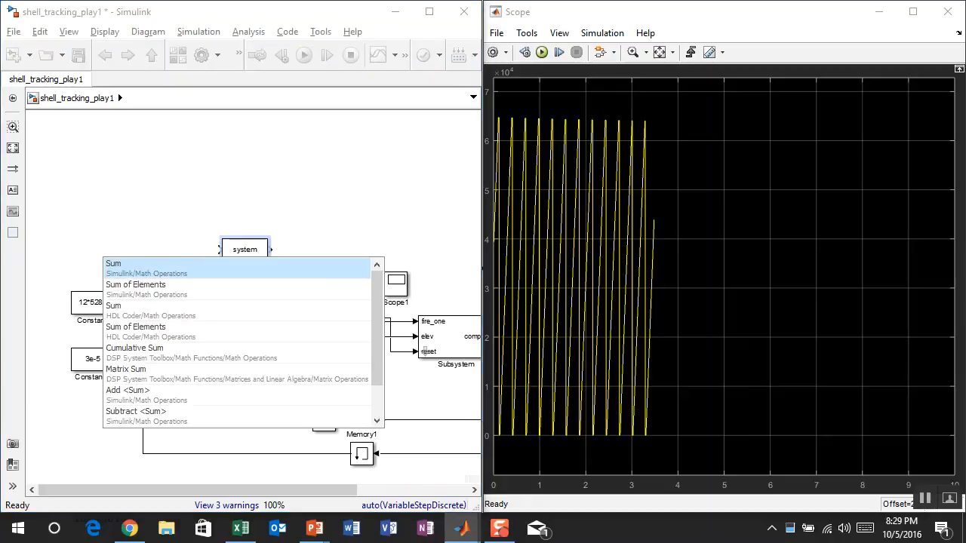
key("Return")
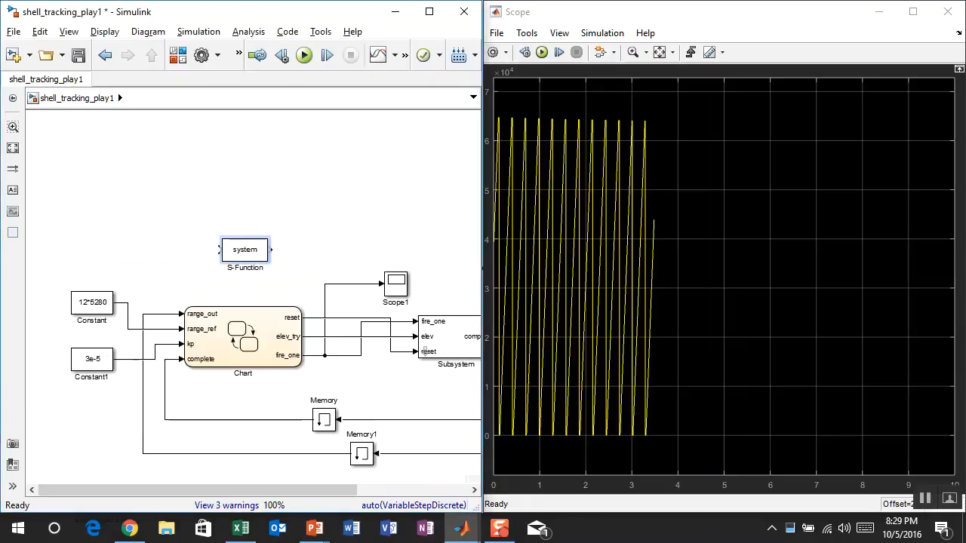
key("Delete")
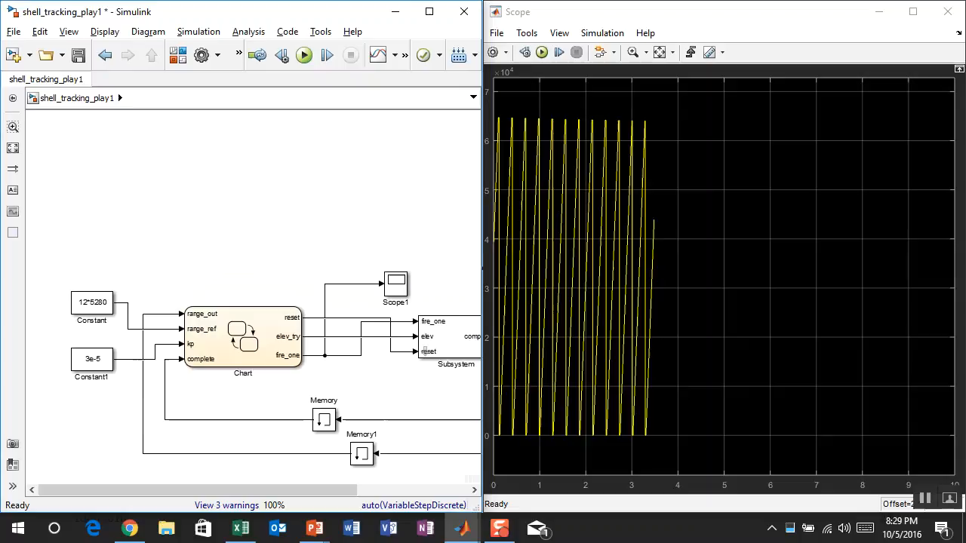
- Add a Sum block above the chart and change its signs so that the second input is subtracted
type("sum")
key("Return")
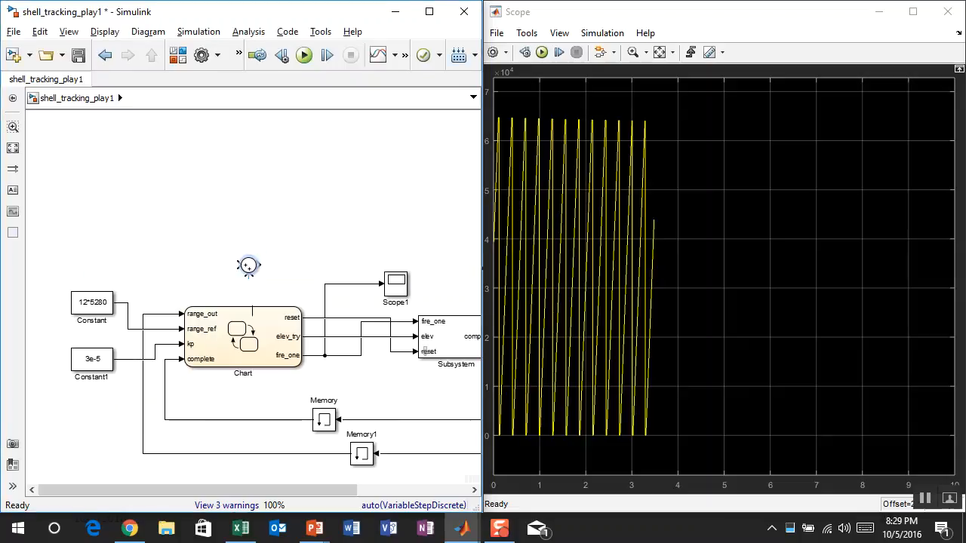
key("Return")
left_click_drag(215, 242, 204, 239)
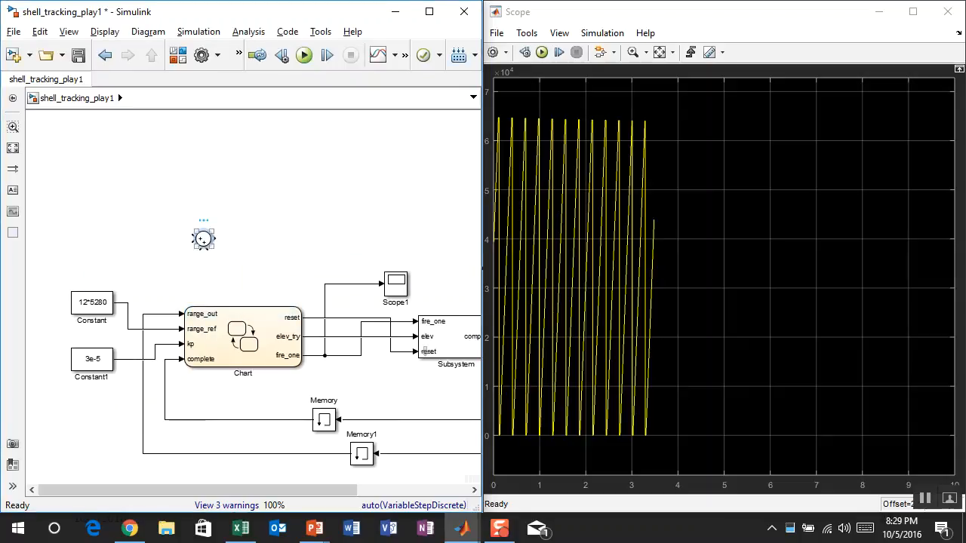
double_click(203, 239)
key("BackSpace")
type("-")
key("Return")
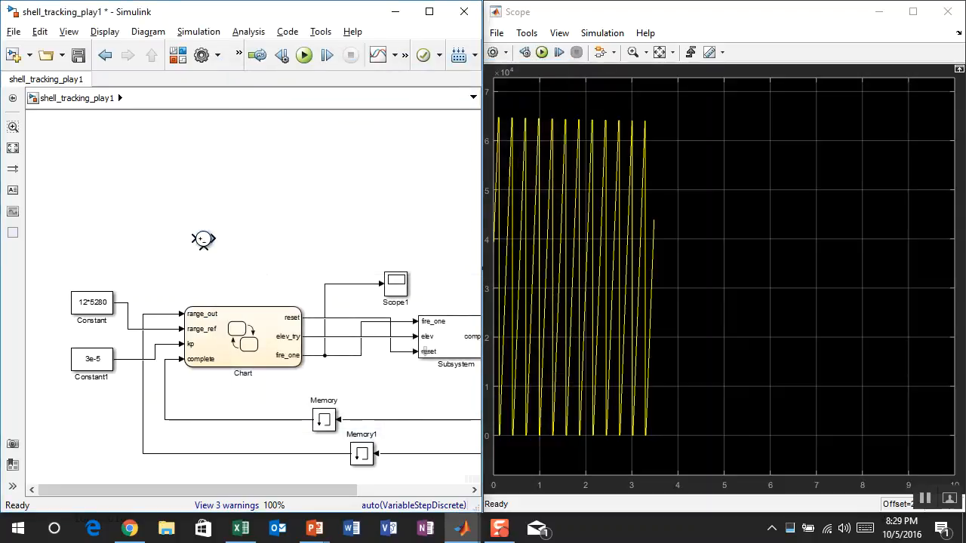
- Wire the 12*5280 constant and range_out into the Sum block's plus and minus inputs, and connect its output to a copy of Scope1
left_click_drag(203, 239, 128, 303)
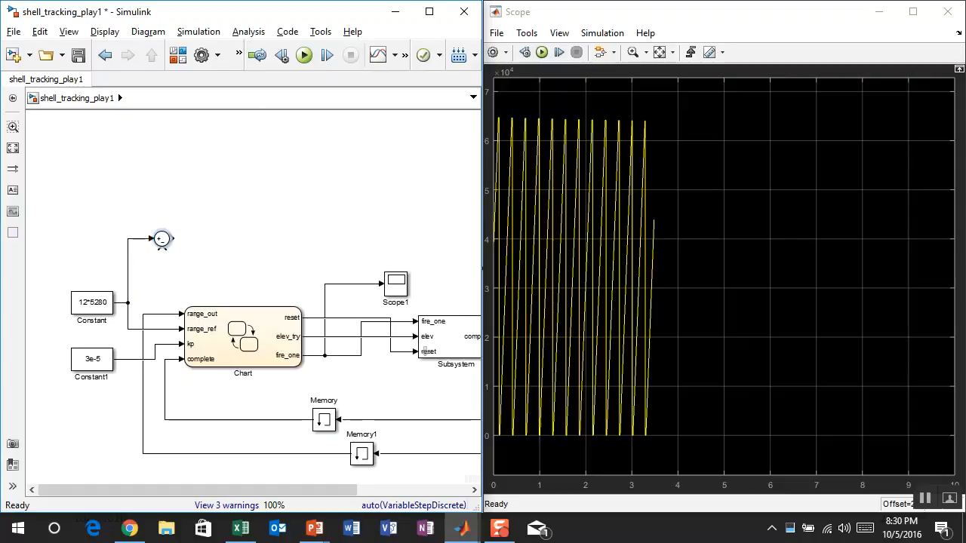
left_click(475, 491)
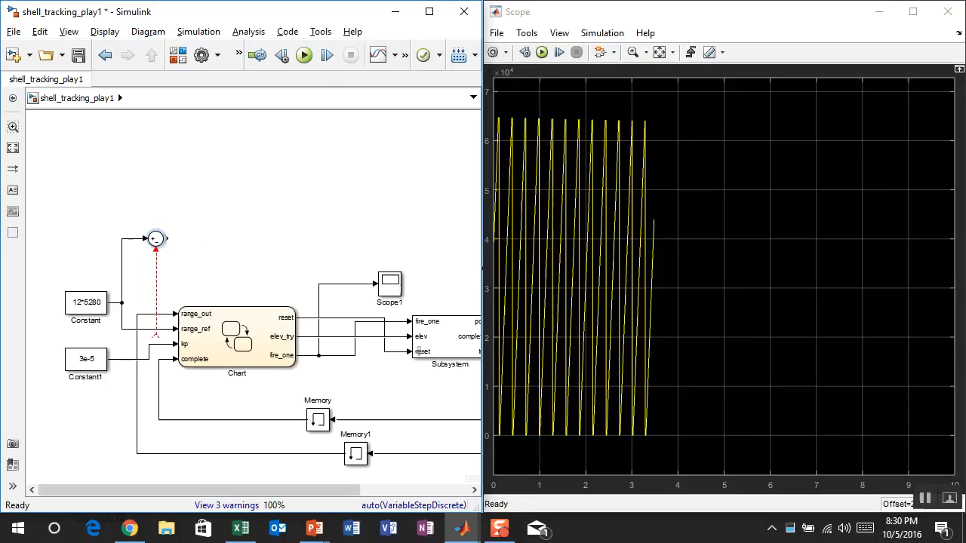
left_click_drag(160, 318, 156, 314)
left_click_drag(390, 283, 217, 238)
left_click(185, 239)
- Run the simulation and view the Sum block's difference signal in a maximized Scope2 with scaled axes, closing the scope when done
double_click(217, 238)
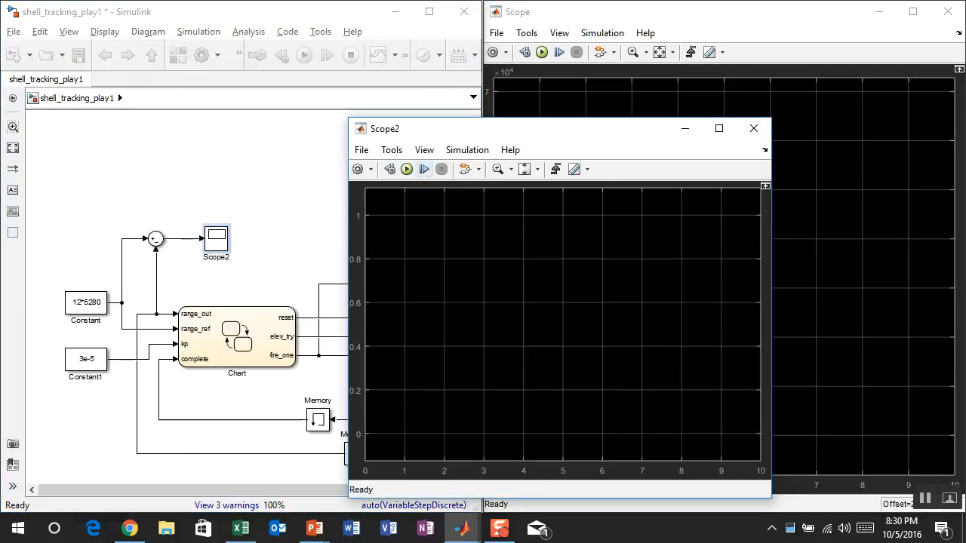
left_click(406, 169)
double_click(521, 129)
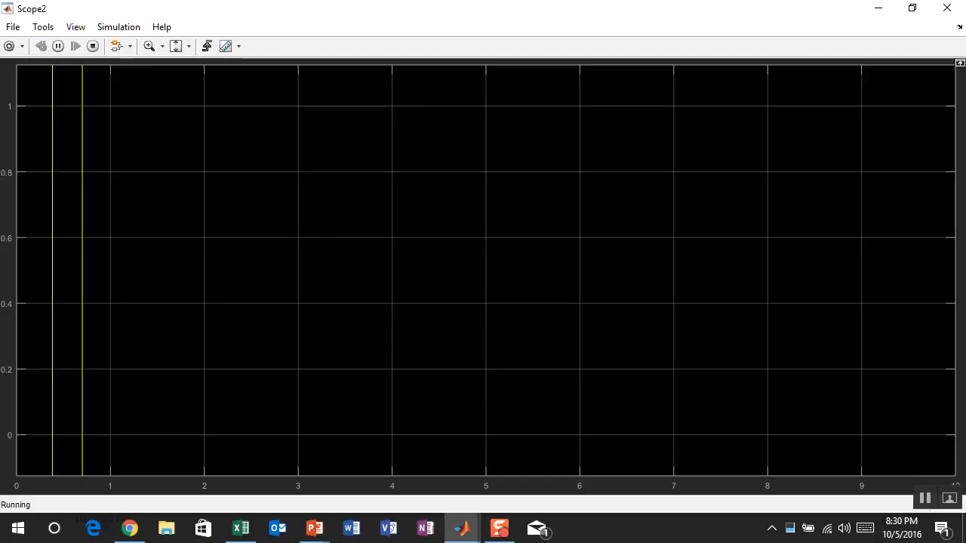
left_click(176, 46)
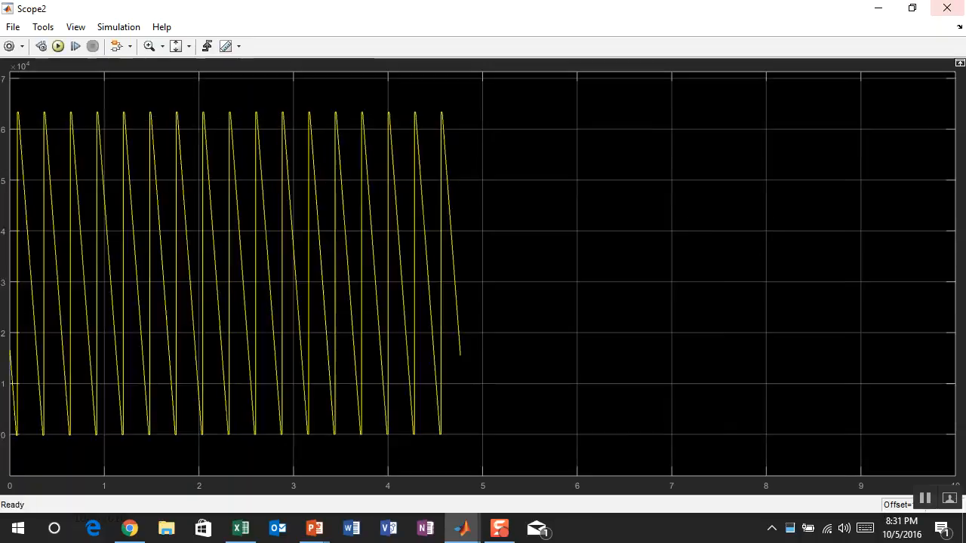
left_click(946, 8)
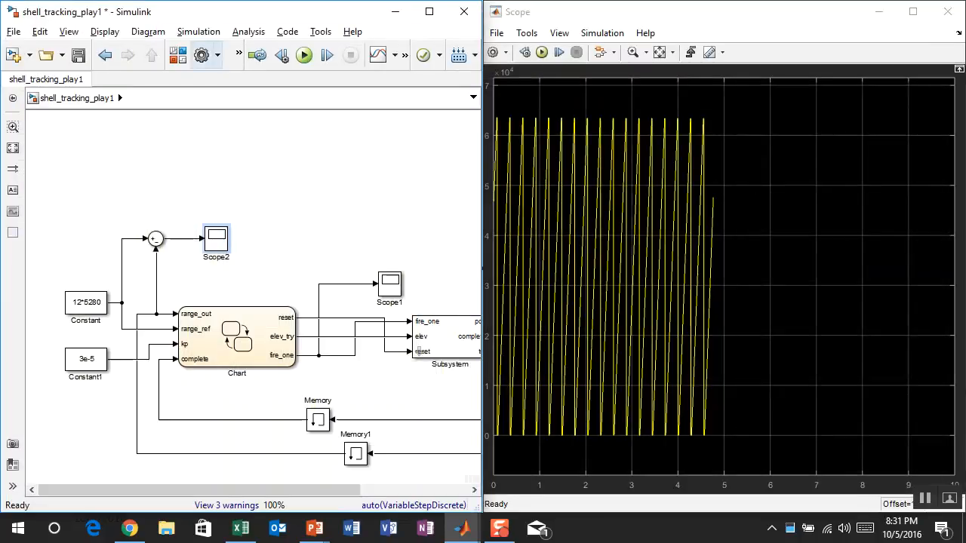
left_click(217, 55)
left_click(250, 114)
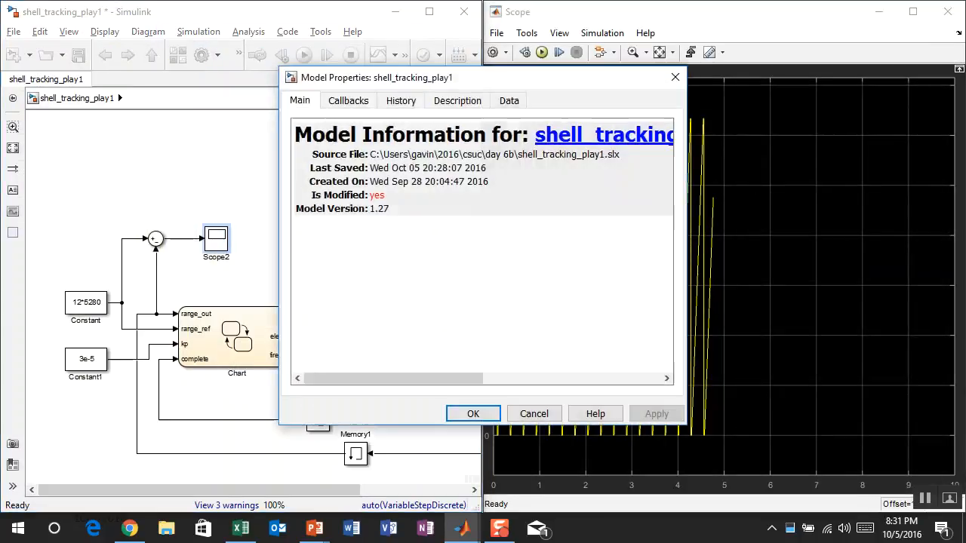
left_click(675, 76)
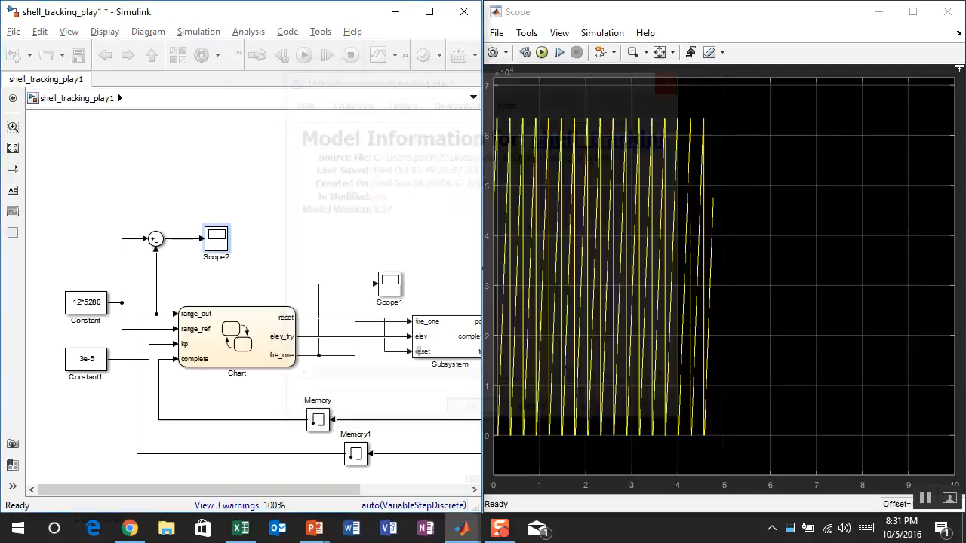
- Change the scope of the chart's error data to Output in the Model Explorer
left_click(239, 53)
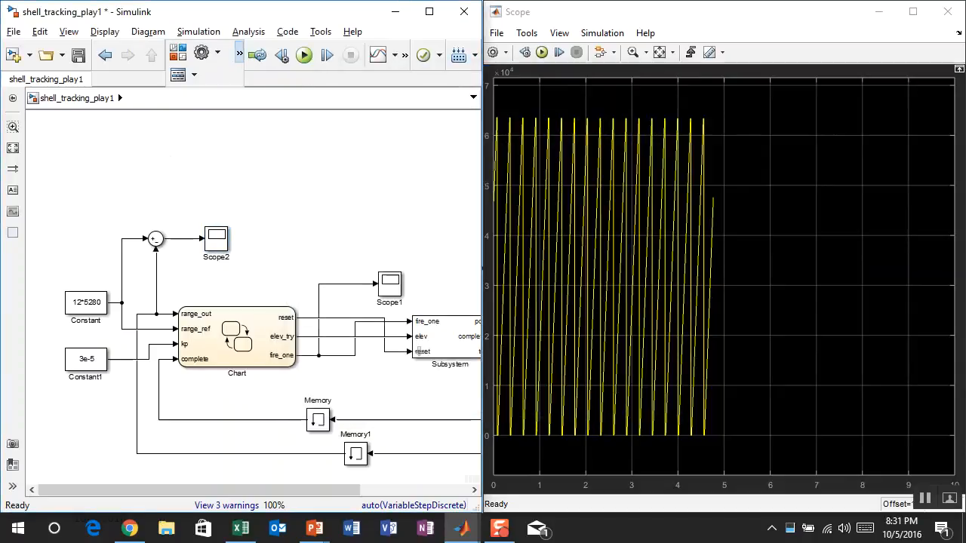
left_click(178, 75)
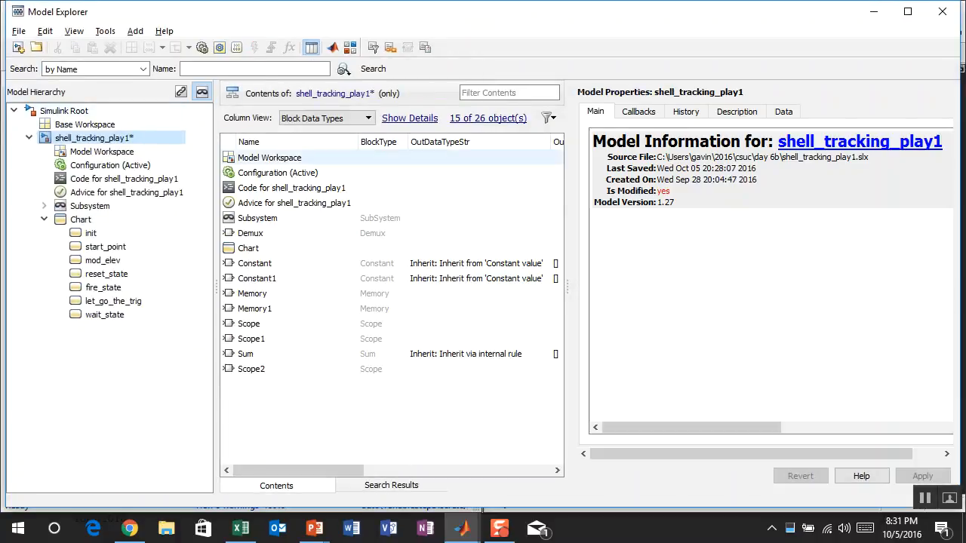
left_click(249, 248)
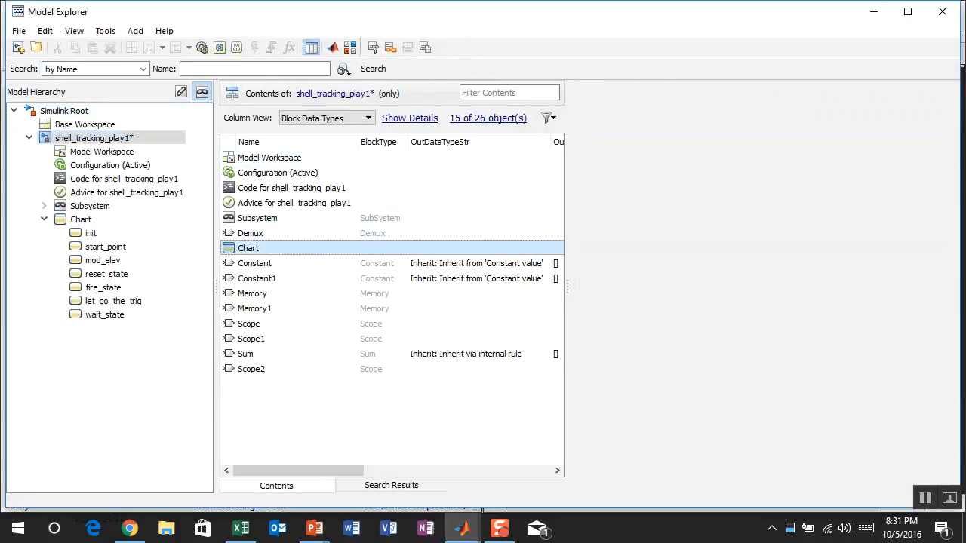
left_click(82, 219)
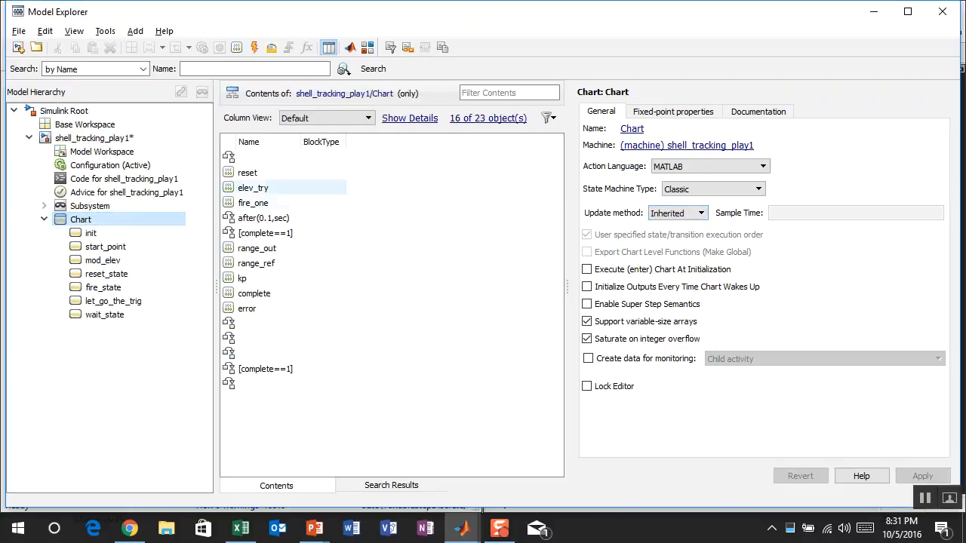
left_click(247, 308)
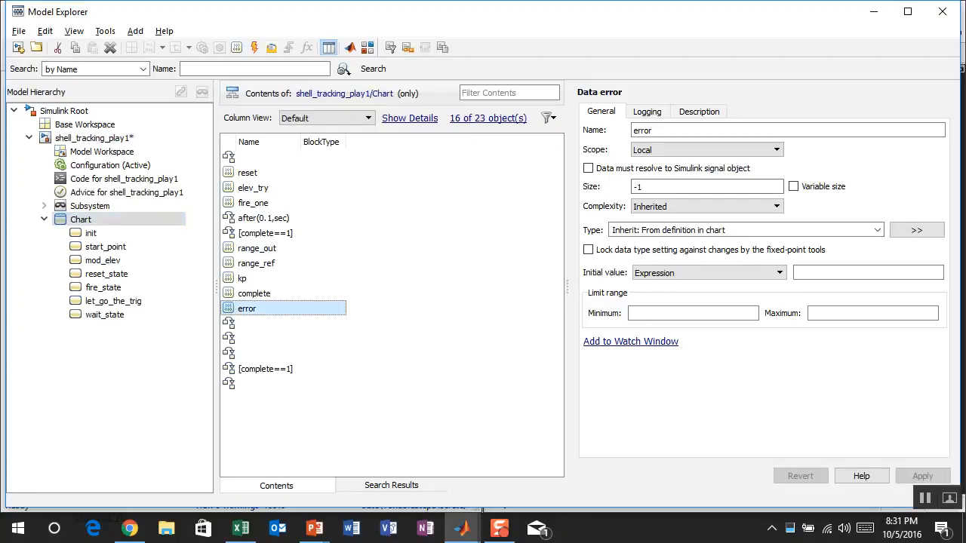
left_click(707, 149)
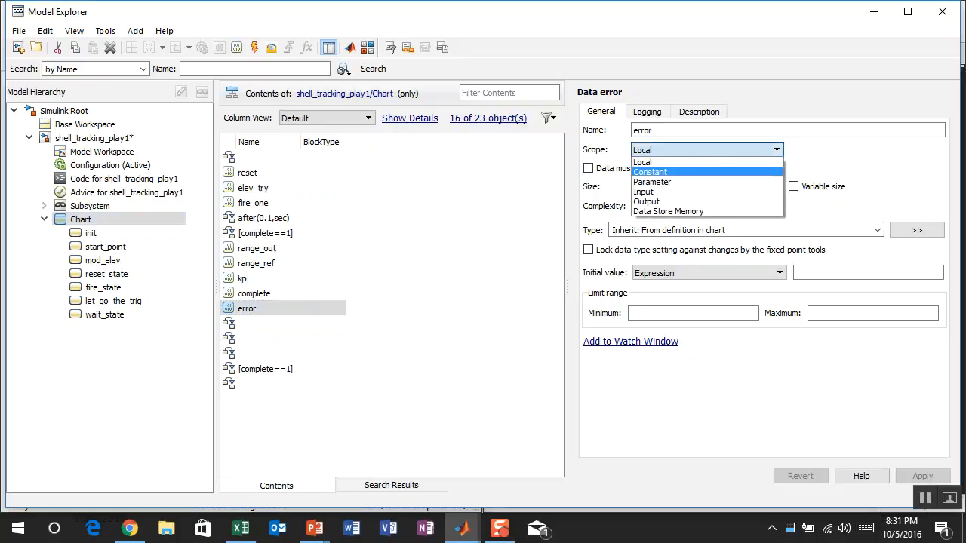
left_click(645, 202)
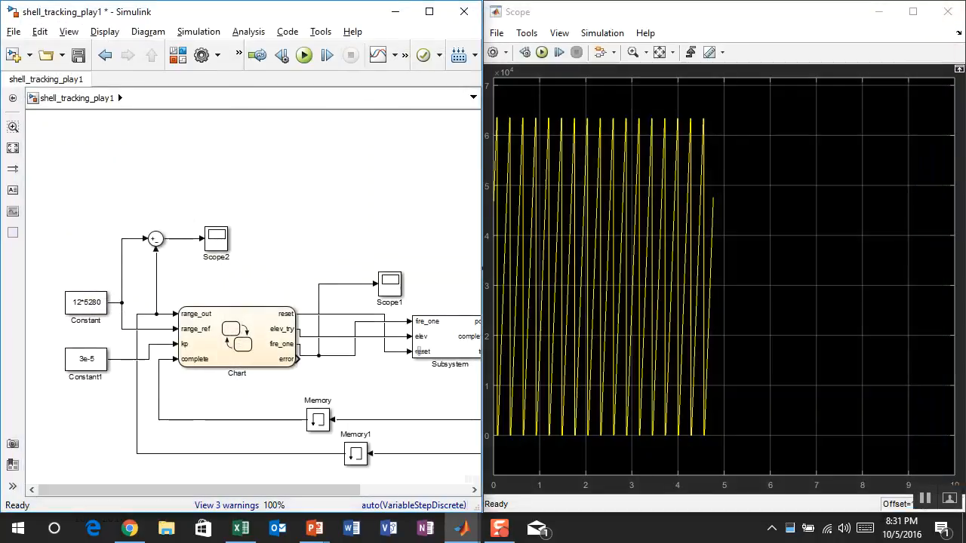
- Delete the Sum block with its wiring and connect Scope2 to the chart's error output instead
mouse_move(103, 214)
left_mouse_down()
mouse_move(143, 224)
mouse_move(170, 258)
mouse_move(233, 252)
mouse_move(398, 368)
mouse_move(375, 369)
left_mouse_up()
key("Delete")
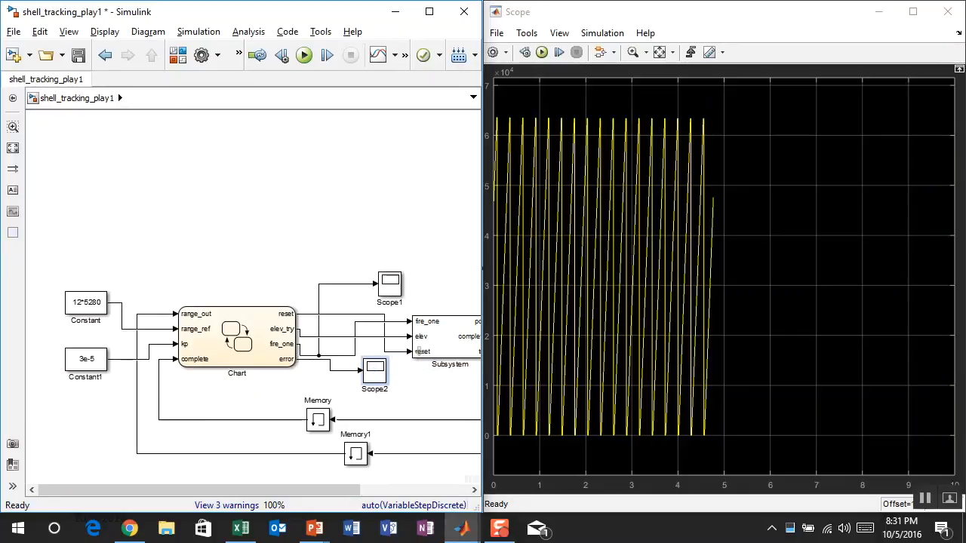
- Rerun the simulation, examine the chart's error output in Scope2 with scaled axes, and return to the whole model
double_click(375, 367)
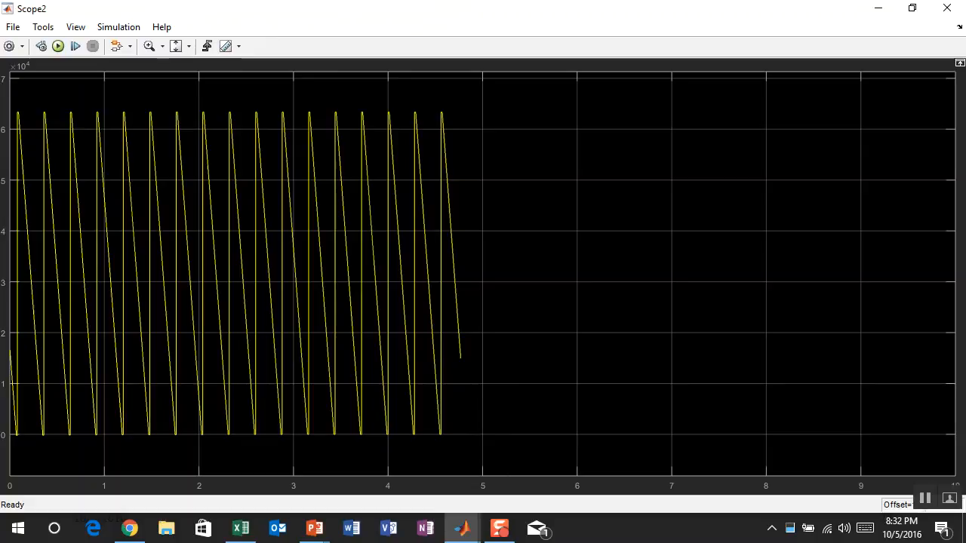
key("ctrl+t")
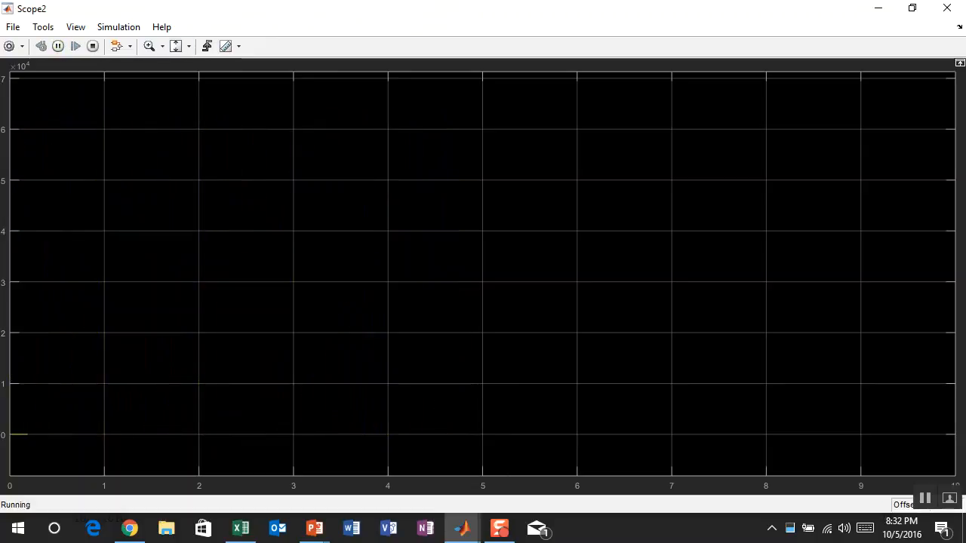
left_click(176, 46)
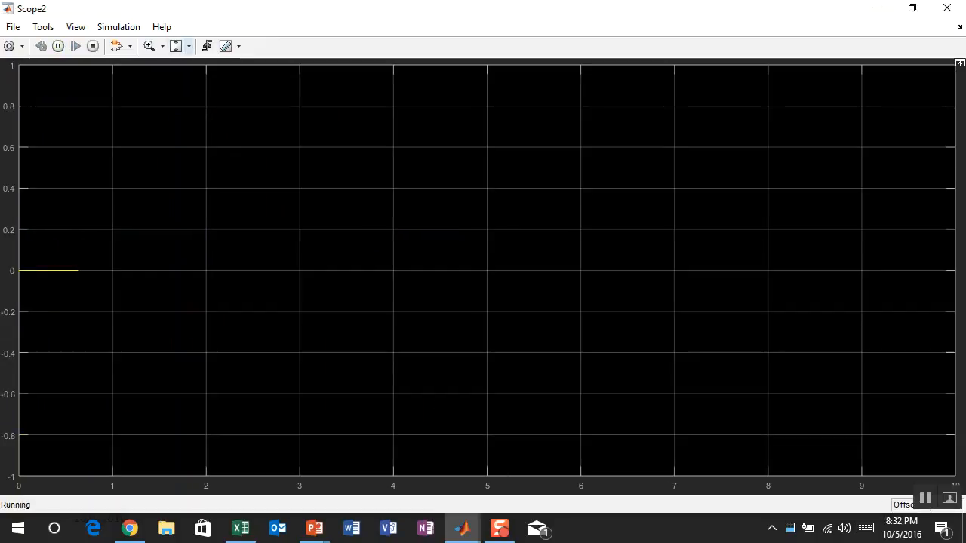
left_click(176, 46)
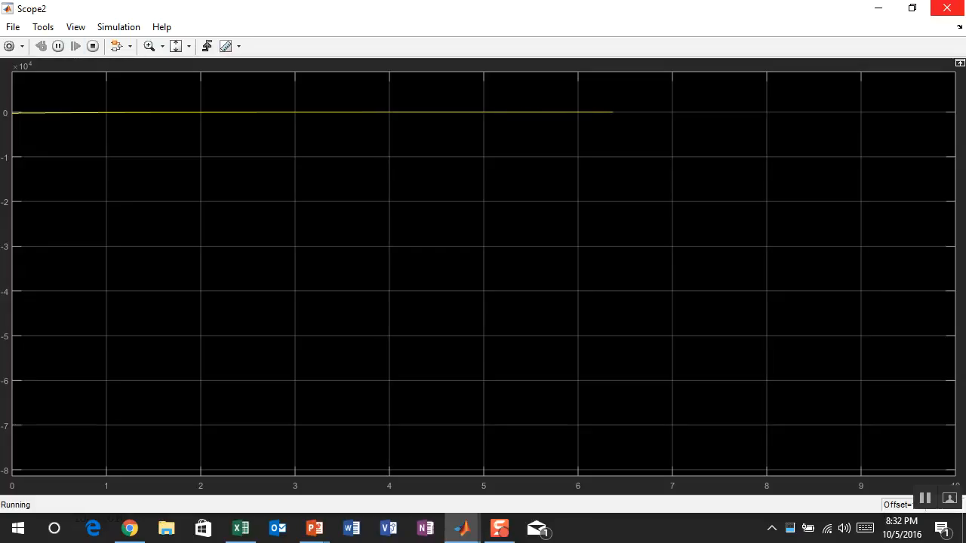
left_click(946, 7)
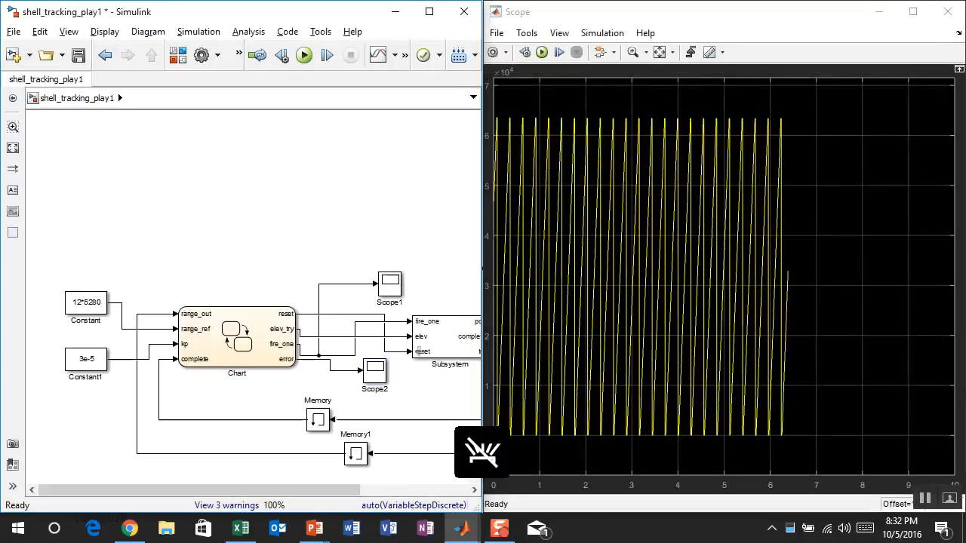
key("space")
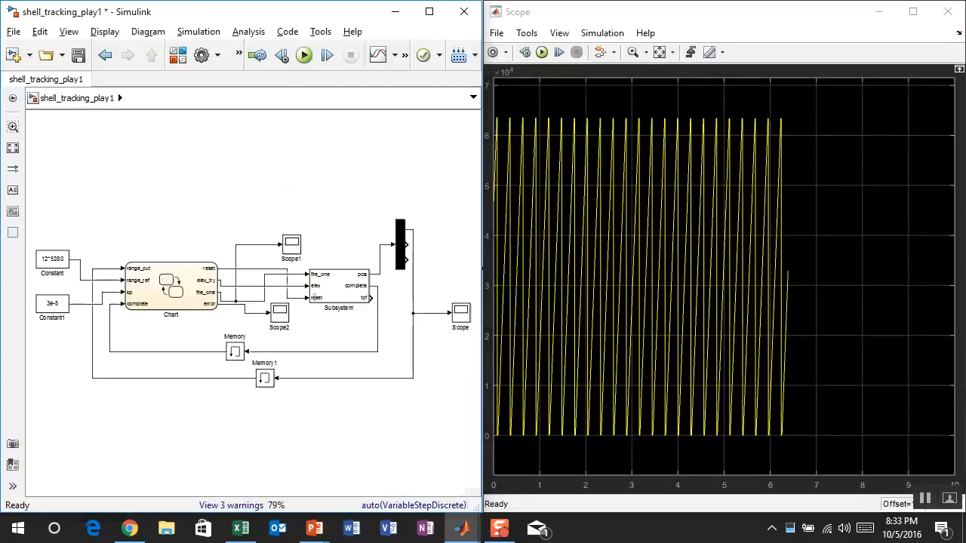